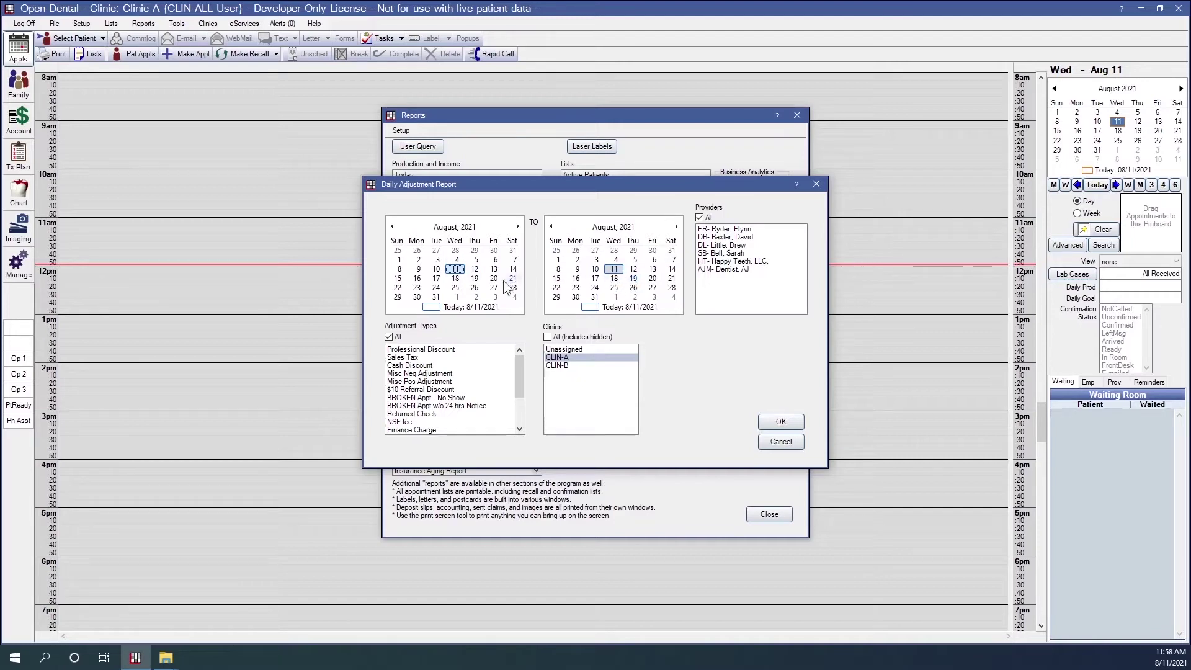
Step: Pick the Daily Adjustment Report dates, ending with August 1 to August 31, 2021
left_click(457, 259)
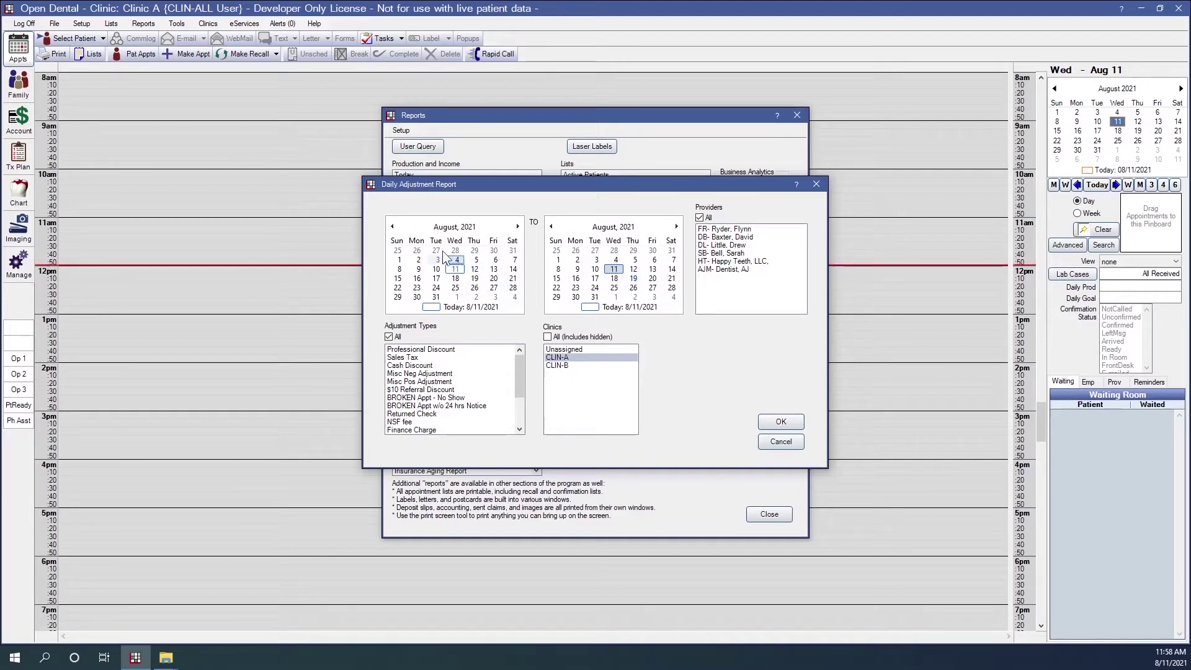
left_click(614, 260)
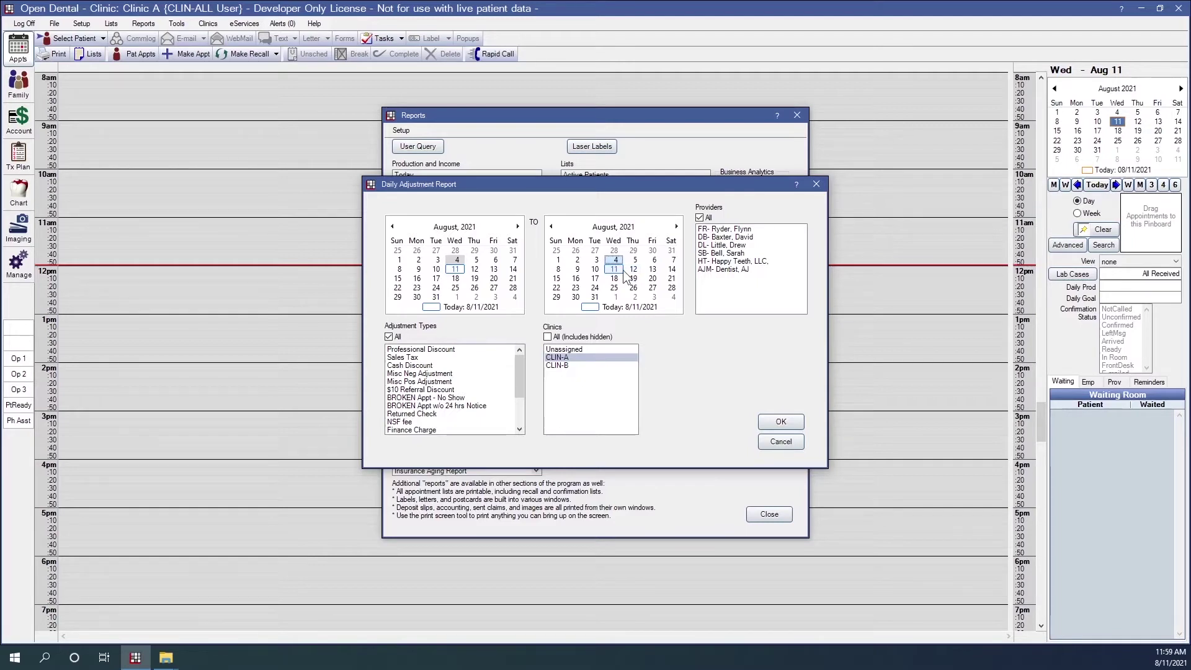
left_click(398, 260)
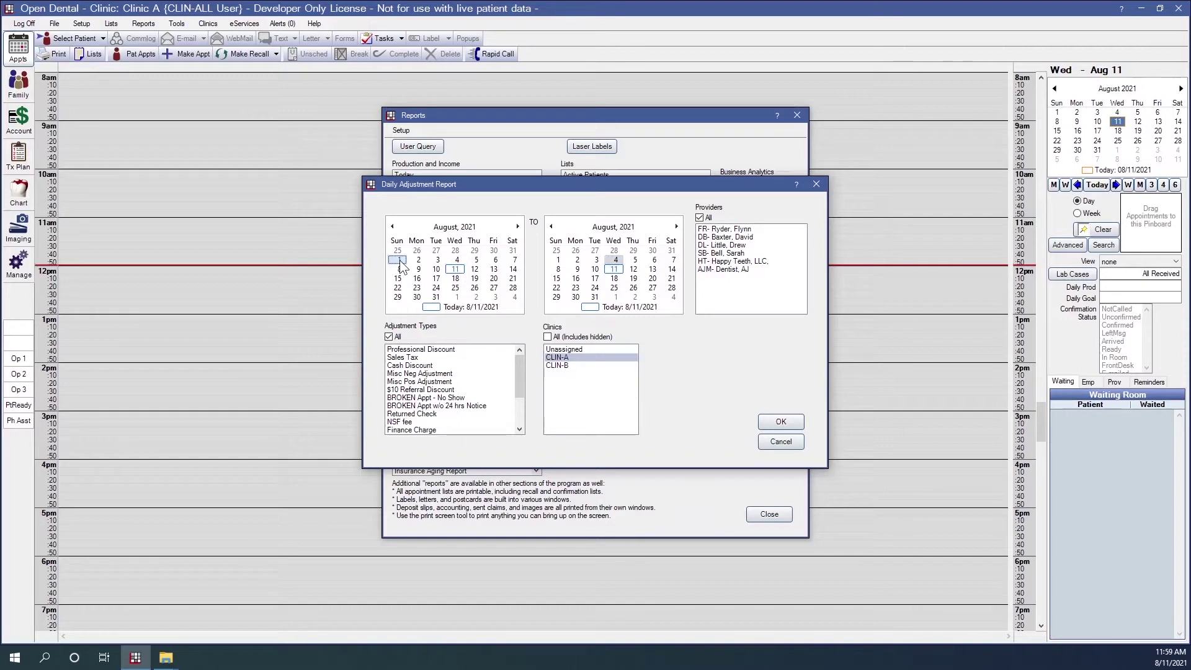
left_click(595, 297)
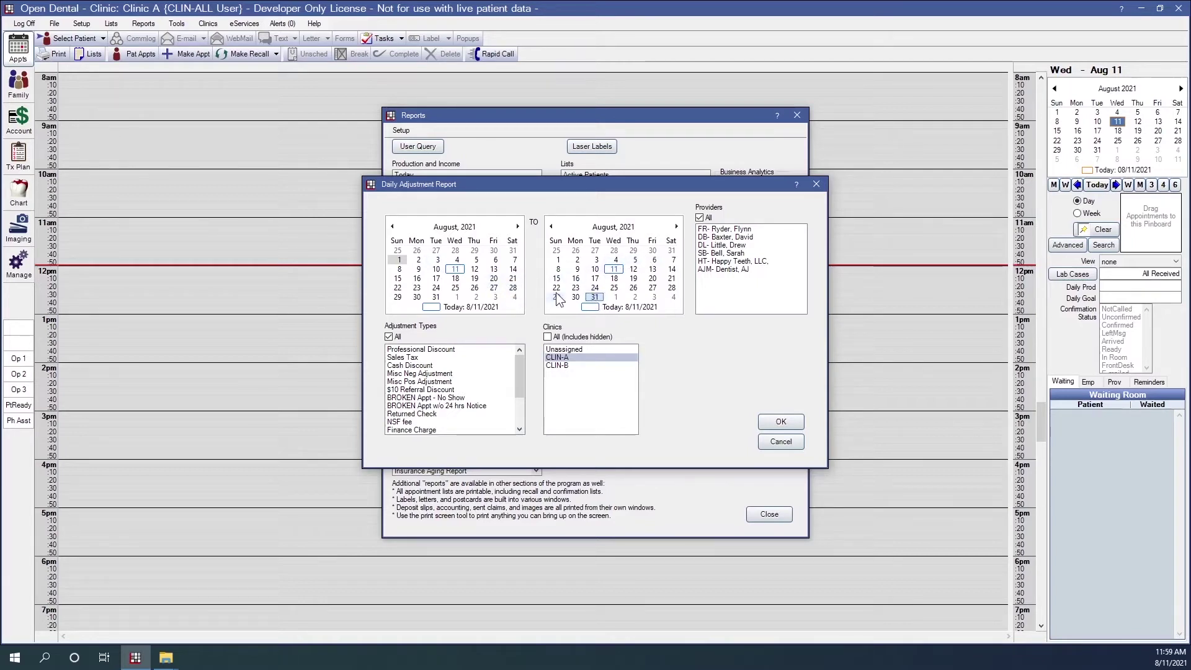
Step: Move the report start date back to January 1, 2021 using the calendar's month view
left_click(392, 227)
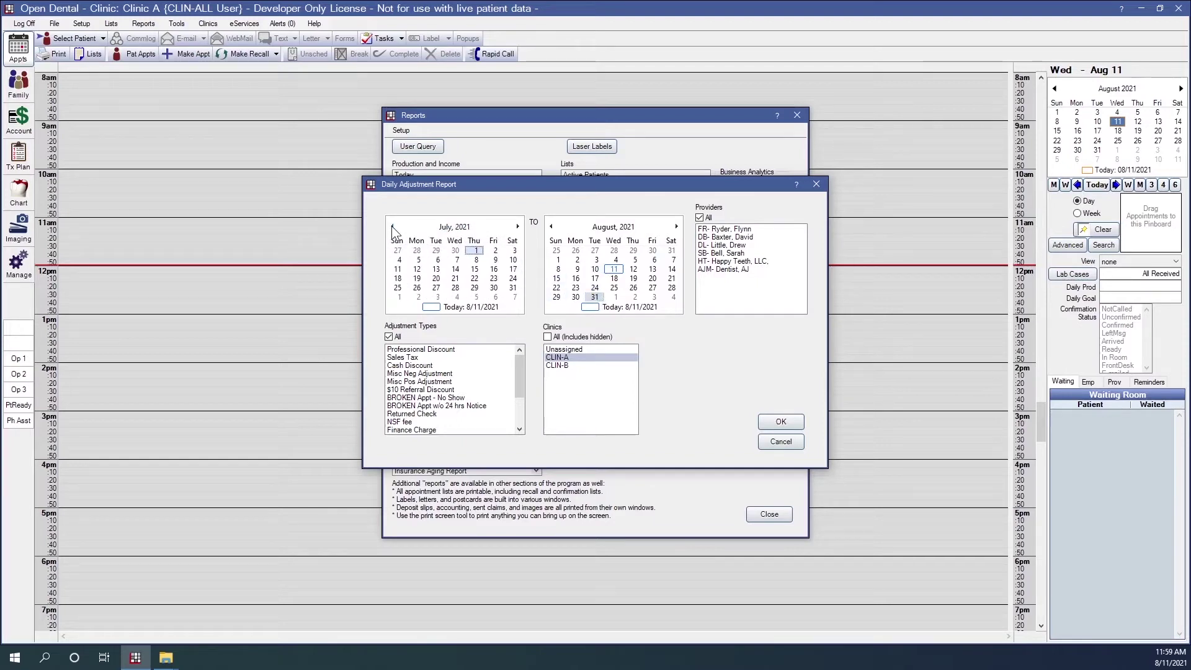
left_click(517, 227)
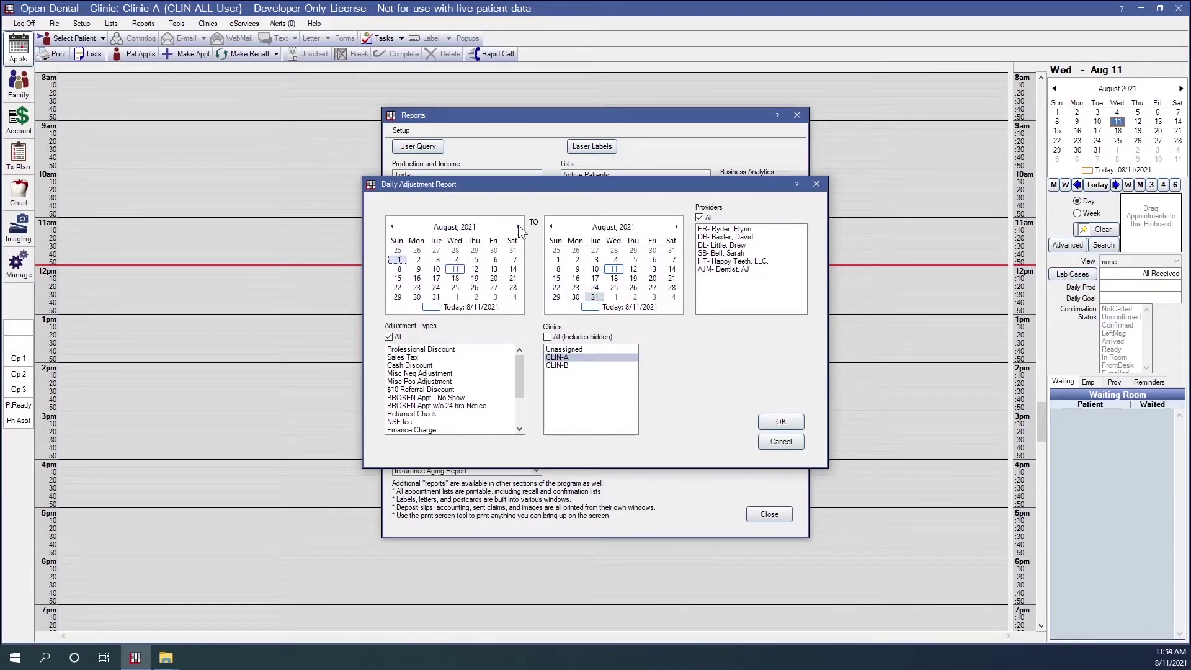
left_click(455, 228)
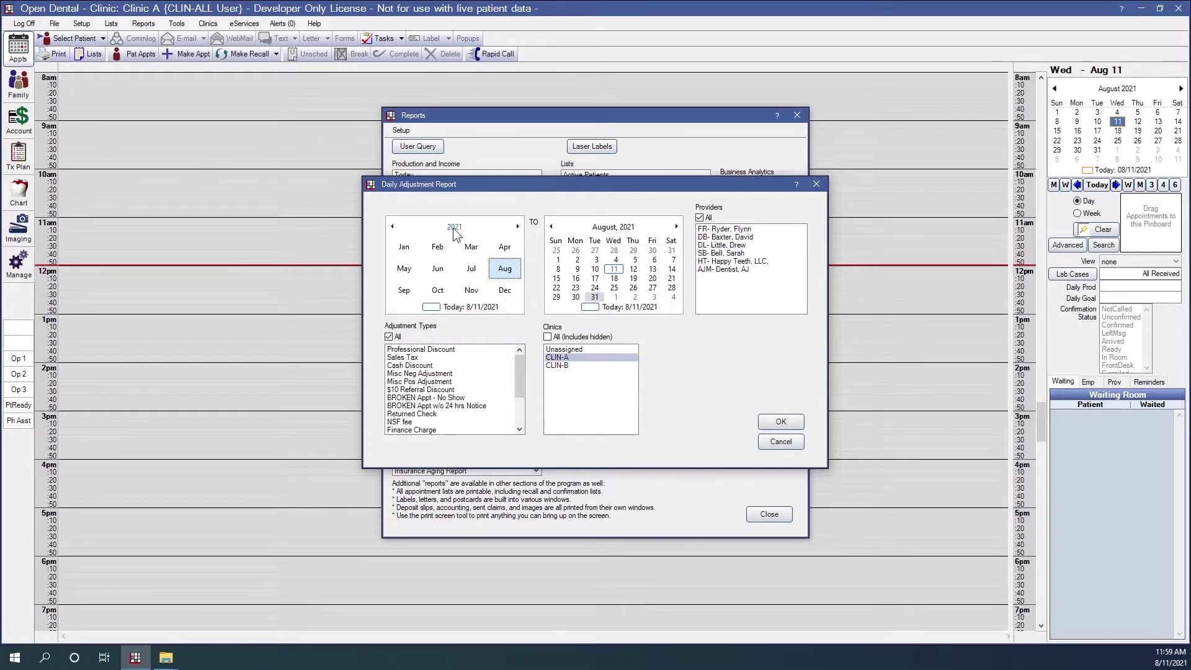
left_click(404, 247)
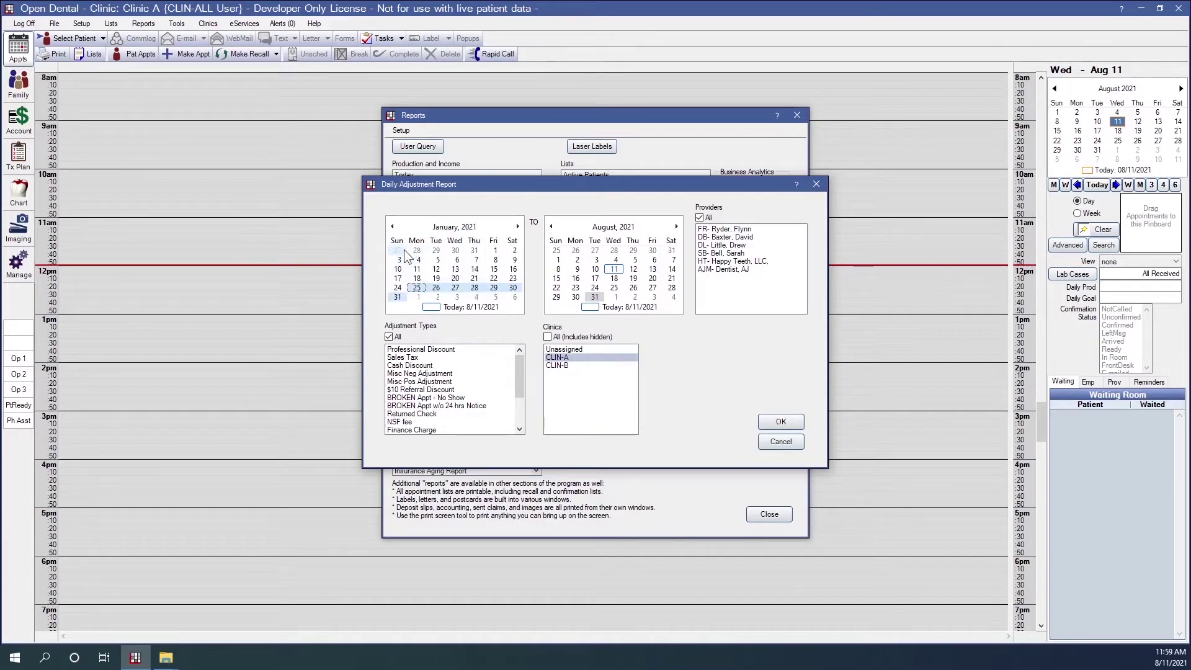
left_click(495, 249)
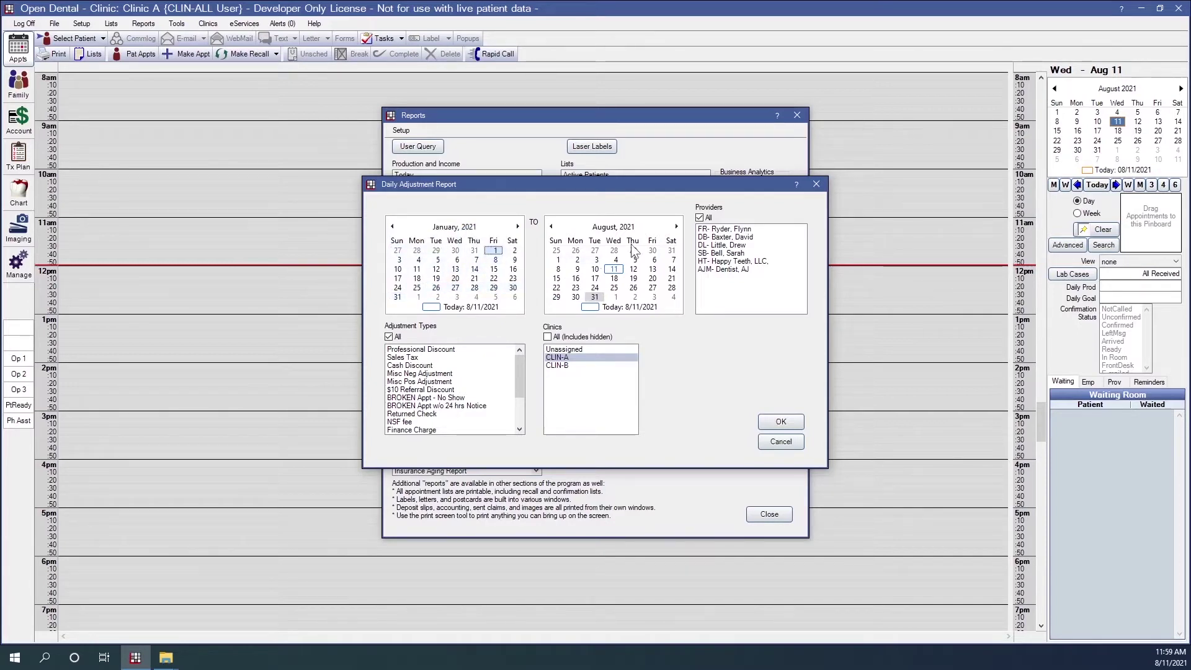
Step: Change the start date to January 1, 2020 and cancel the adjustment report
left_click(463, 227)
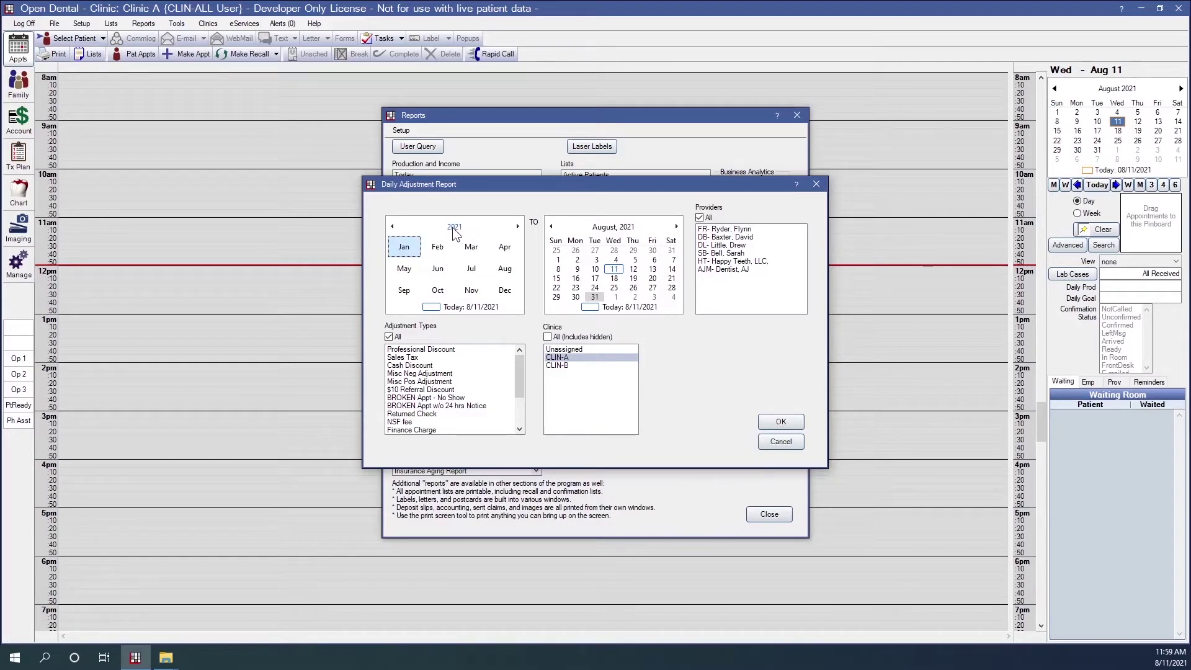
left_click(457, 227)
left_click(437, 248)
left_click(406, 249)
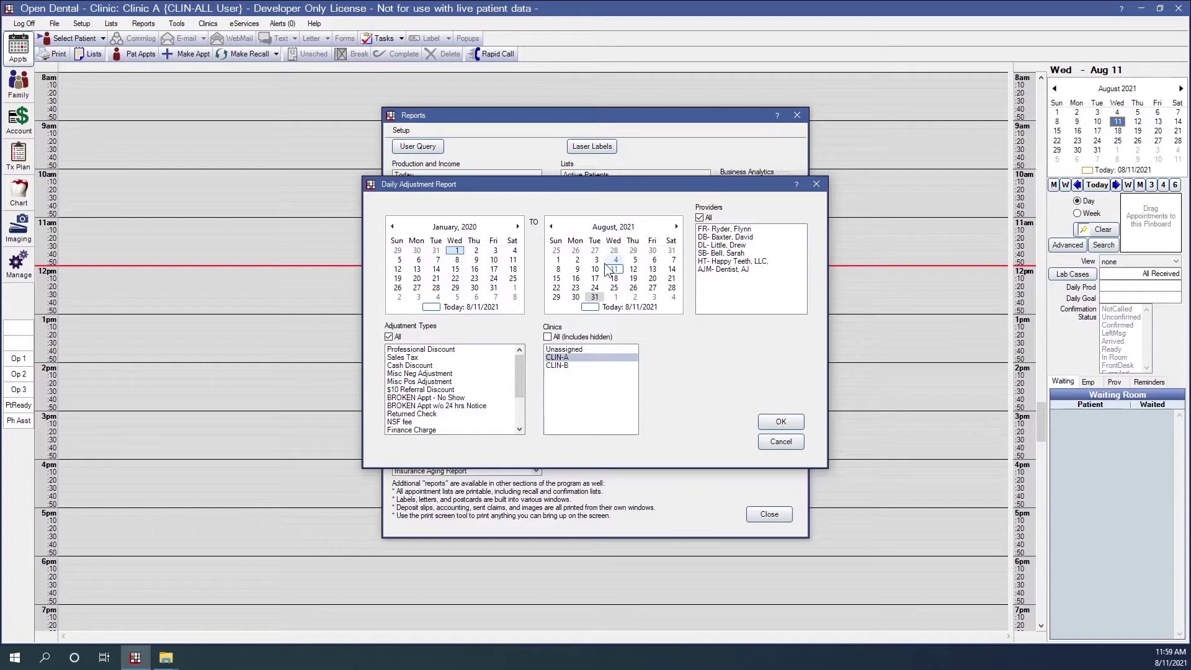
left_click(797, 440)
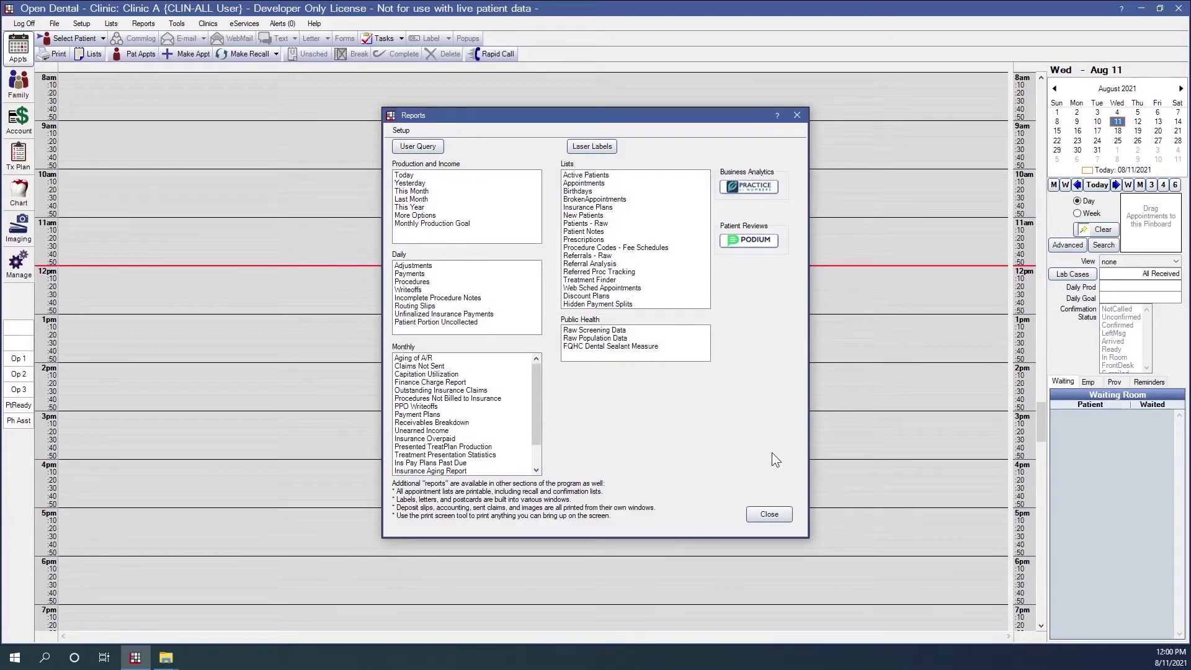
left_click(402, 130)
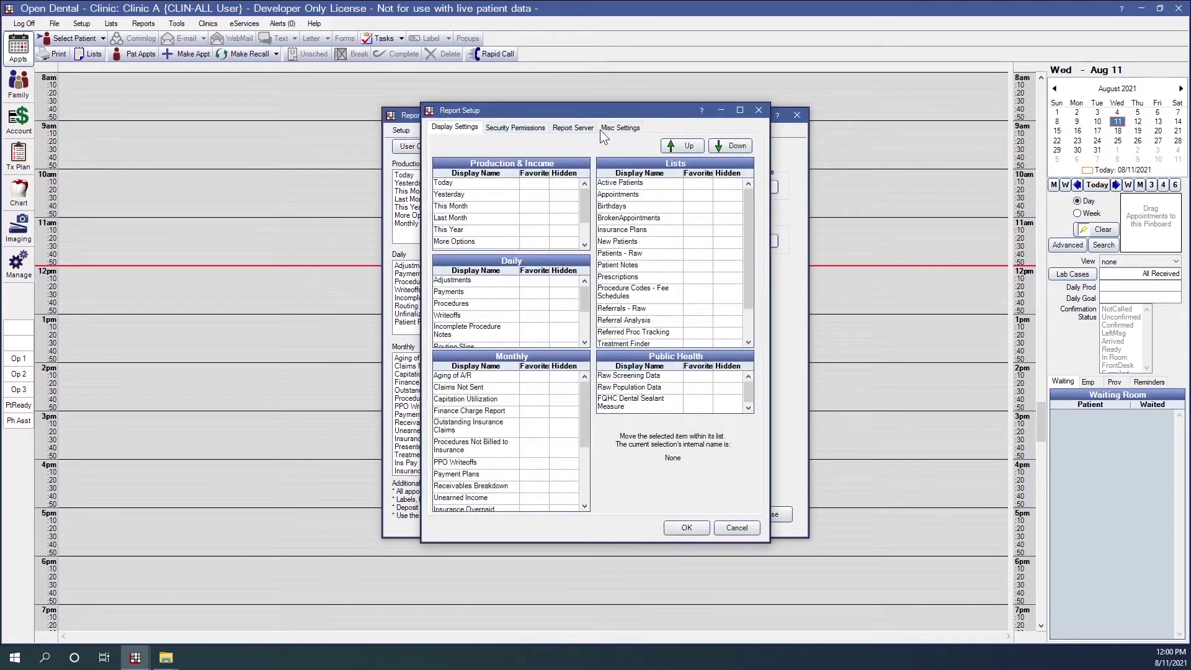
left_click(527, 130)
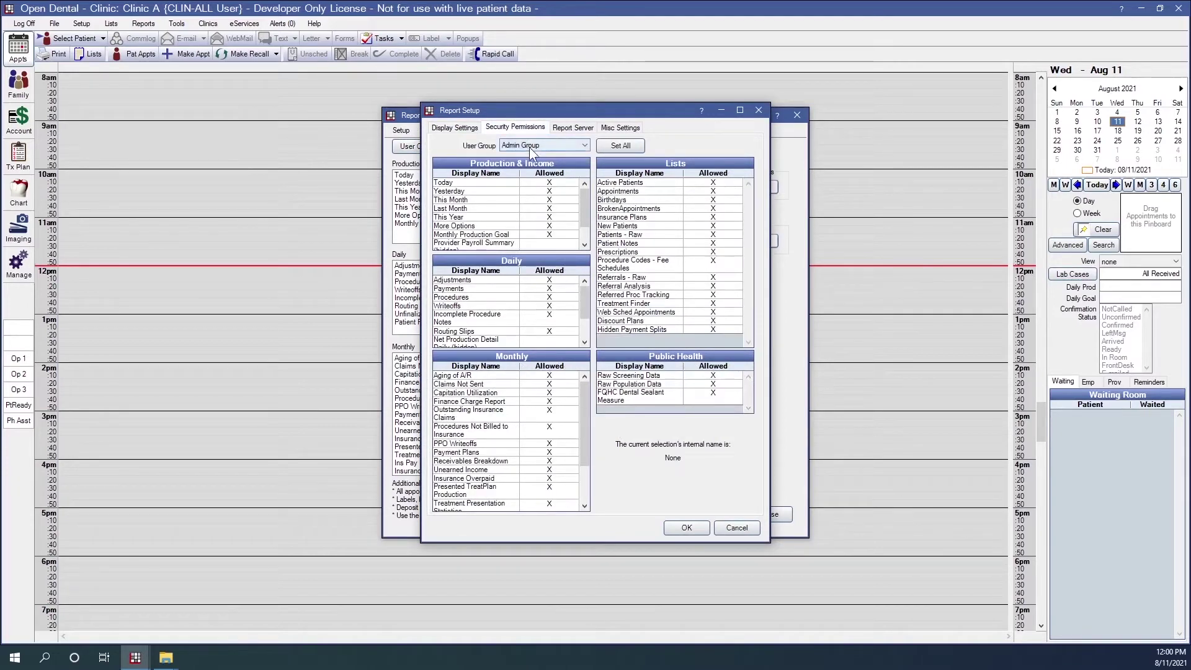
left_click(586, 144)
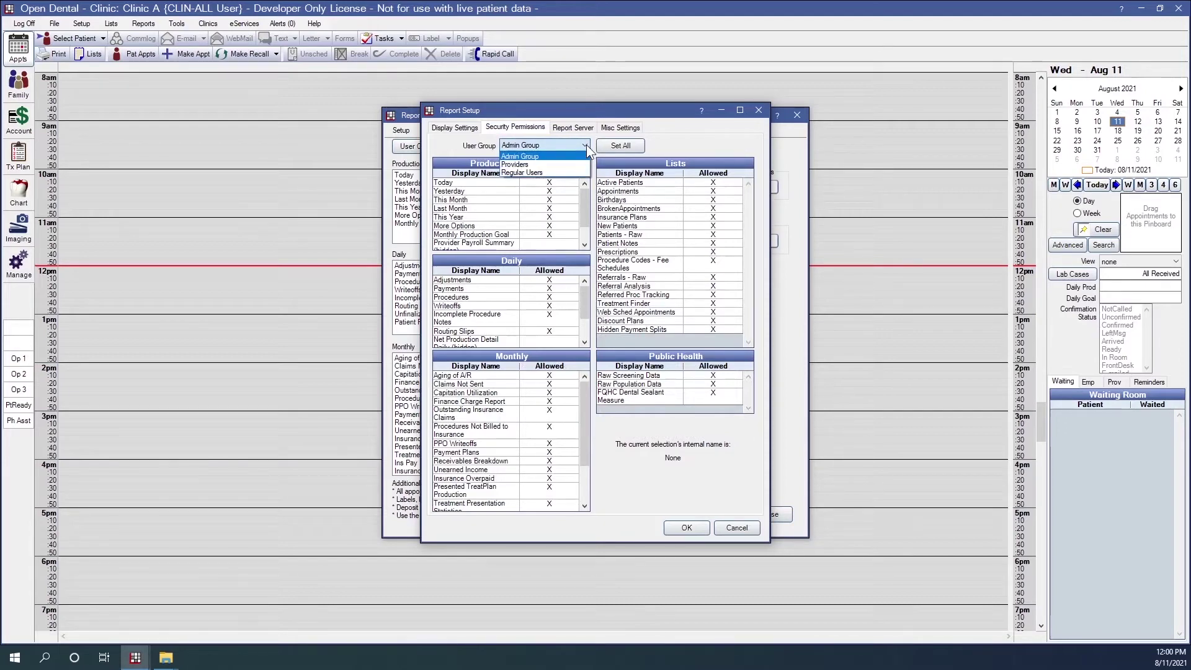
left_click(526, 165)
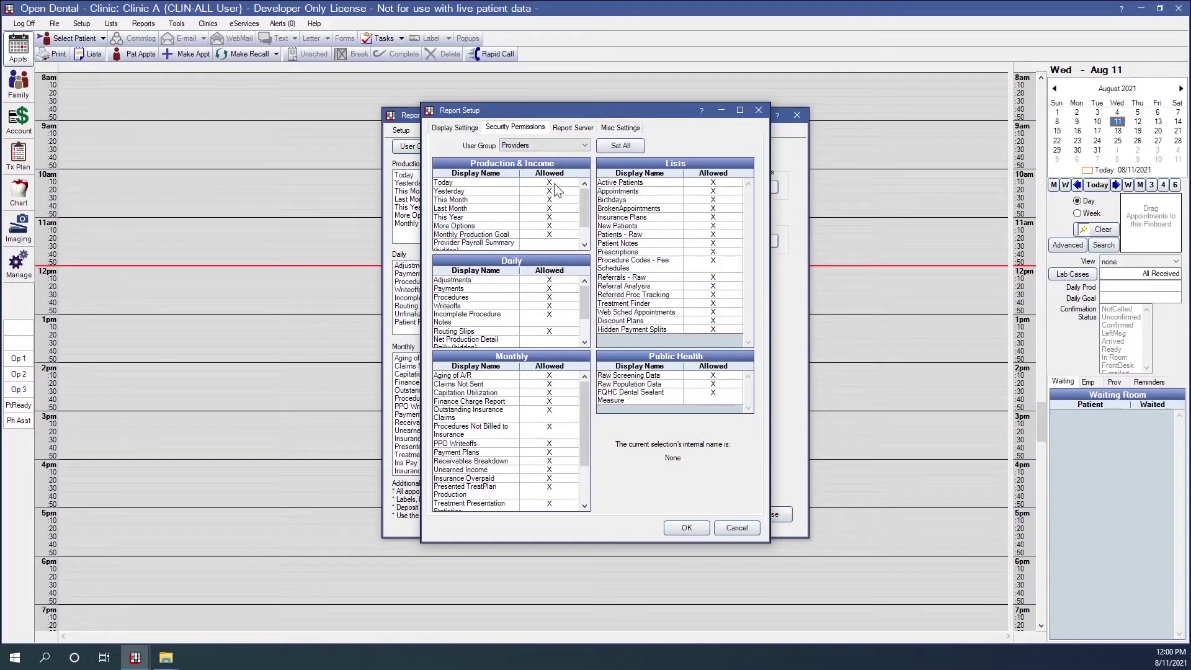
left_click(552, 182)
left_click(552, 191)
left_click(554, 199)
left_click(556, 209)
left_click(556, 217)
left_click(556, 226)
left_click(557, 233)
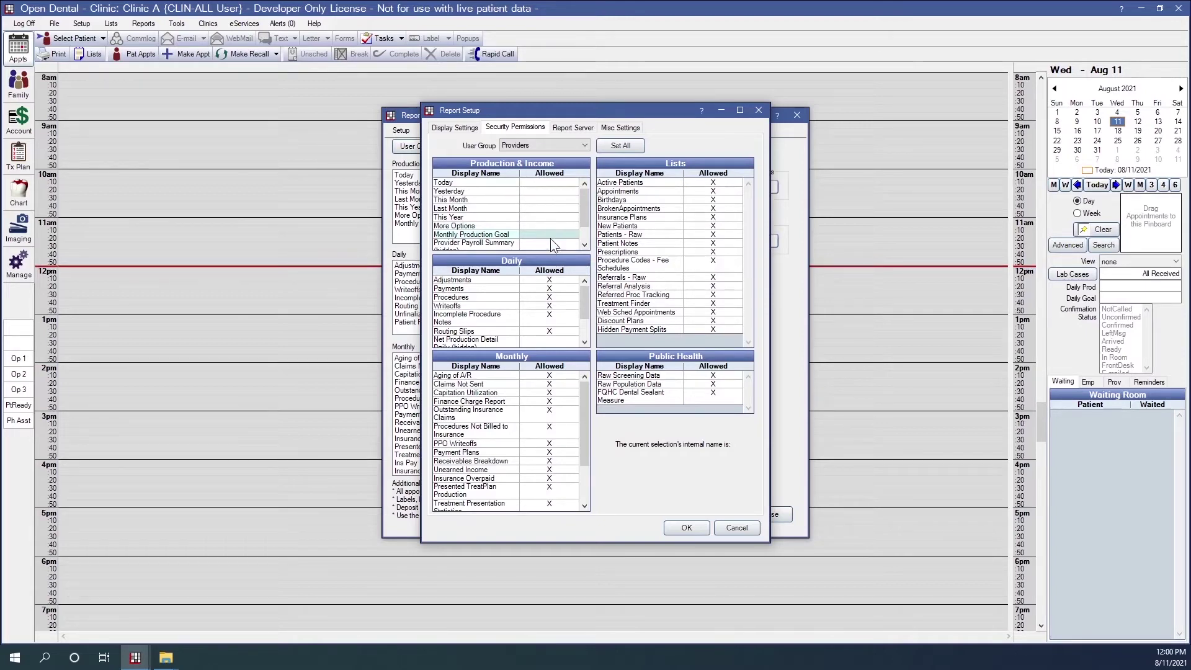
left_click(585, 146)
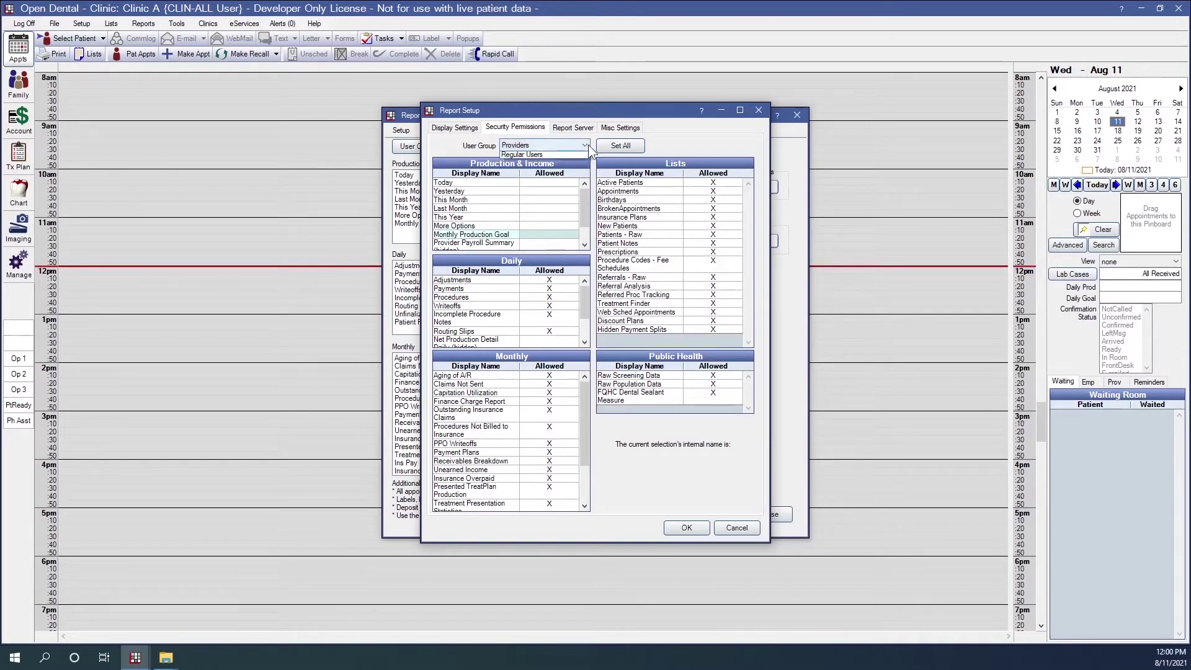
left_click(544, 173)
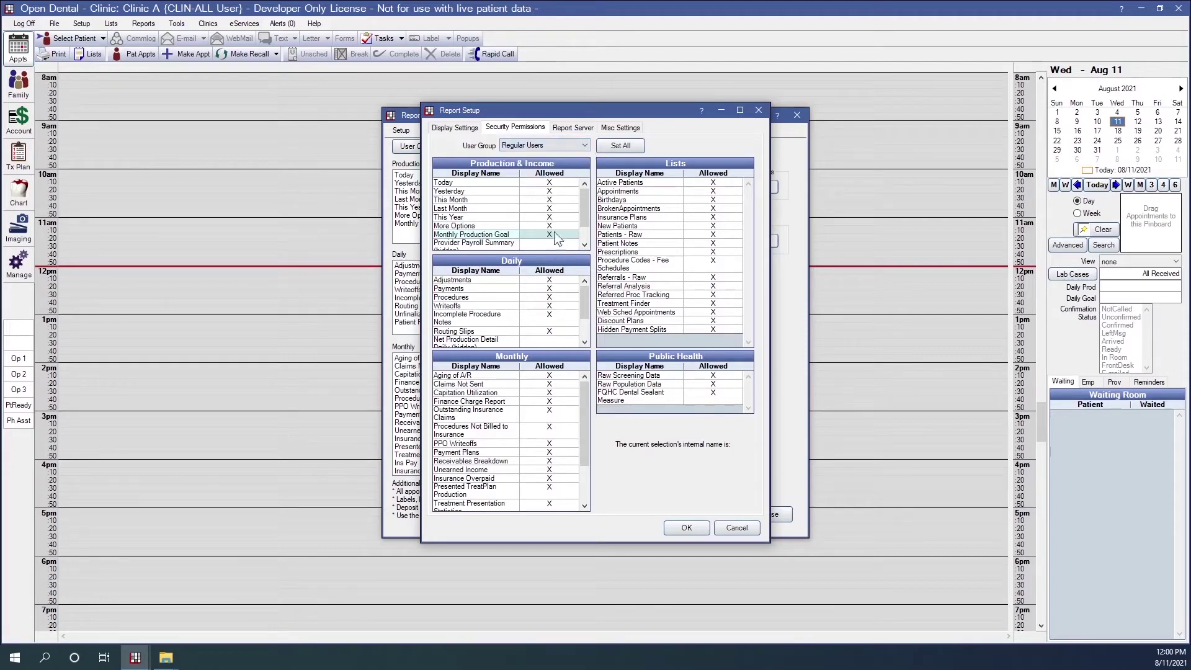
left_click(551, 297)
left_click(550, 306)
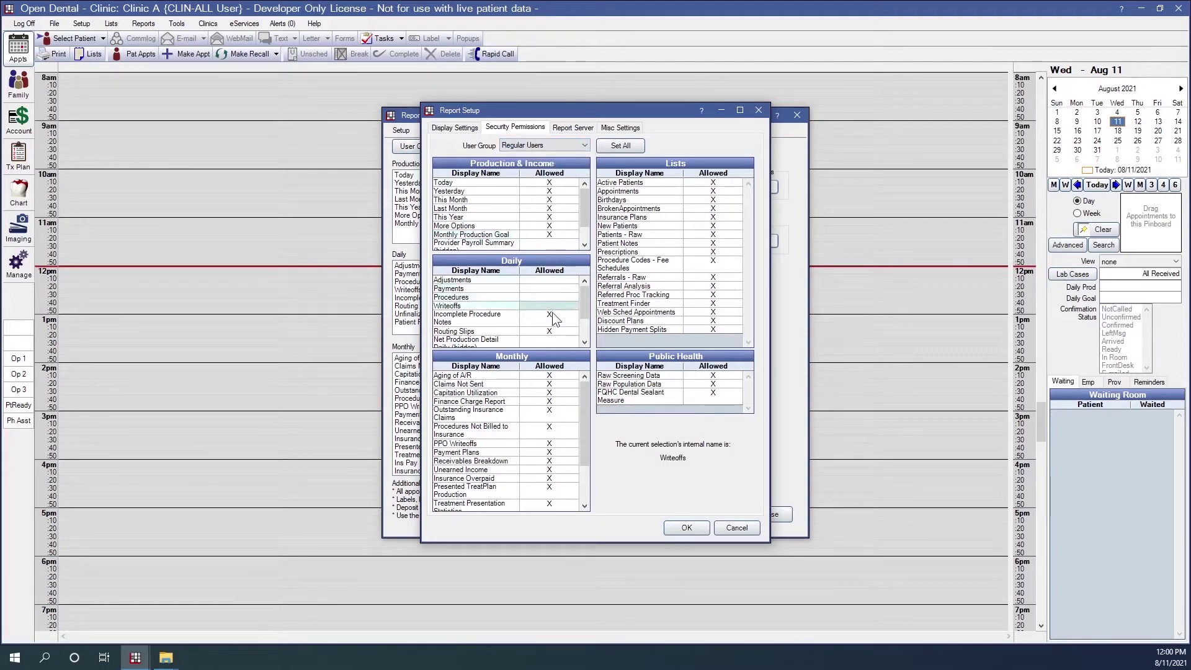
left_click(552, 318)
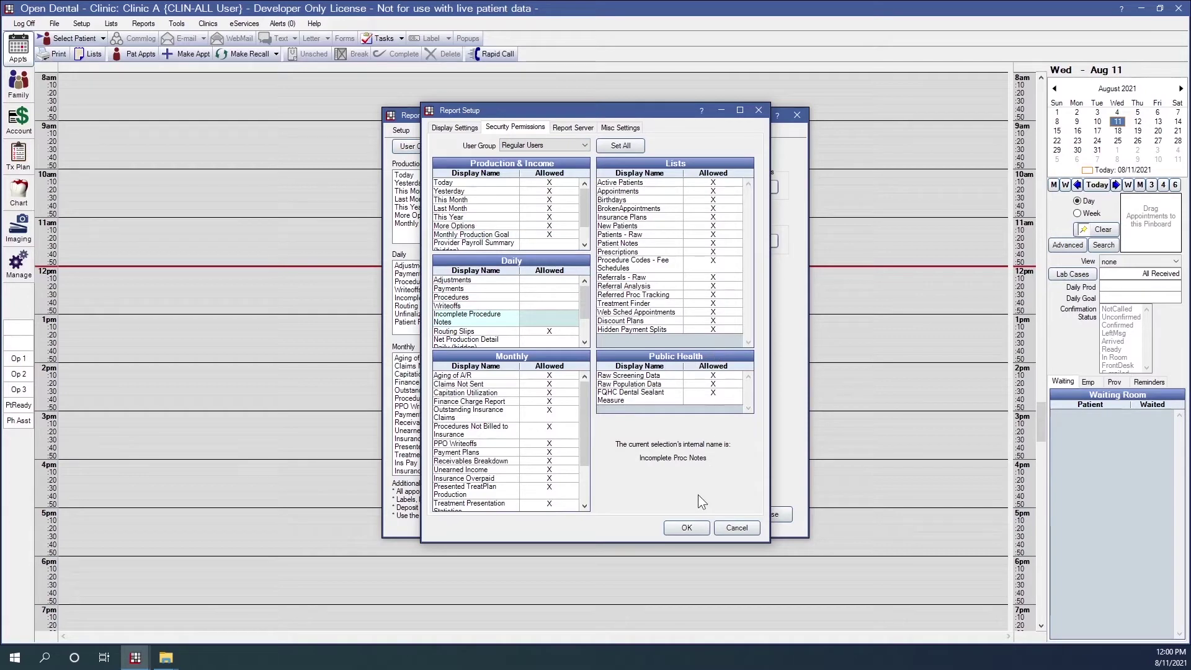
left_click(737, 528)
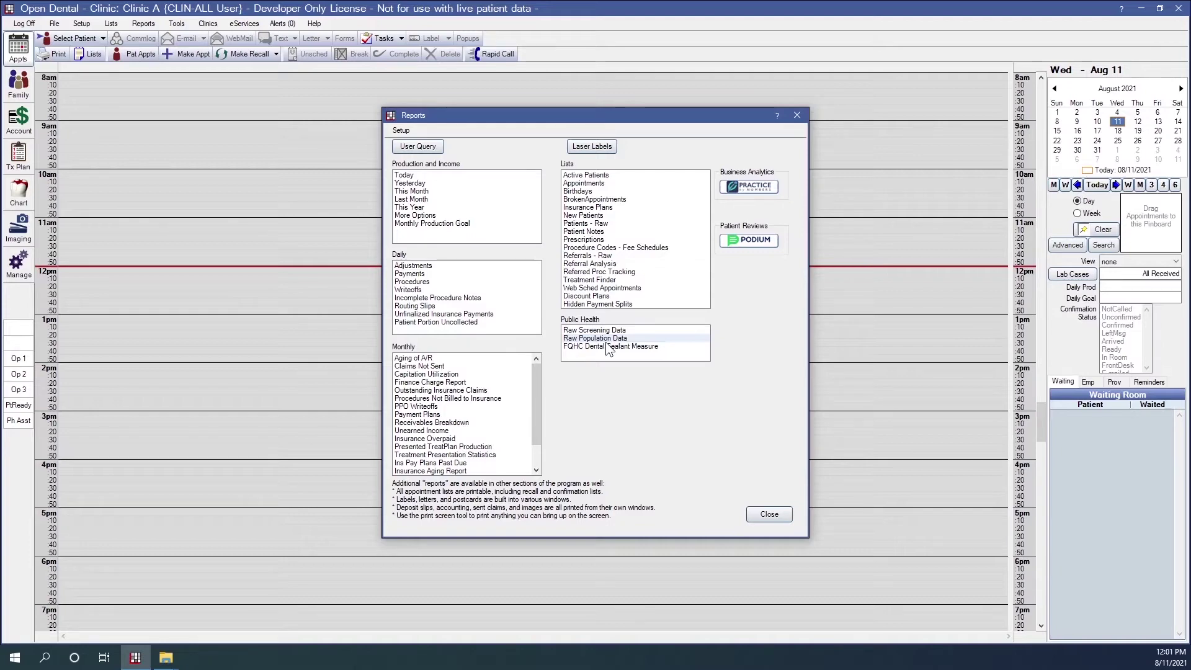
Step: Close Reports, log off, and log back in as the Clinic A-restricted user
left_click(770, 514)
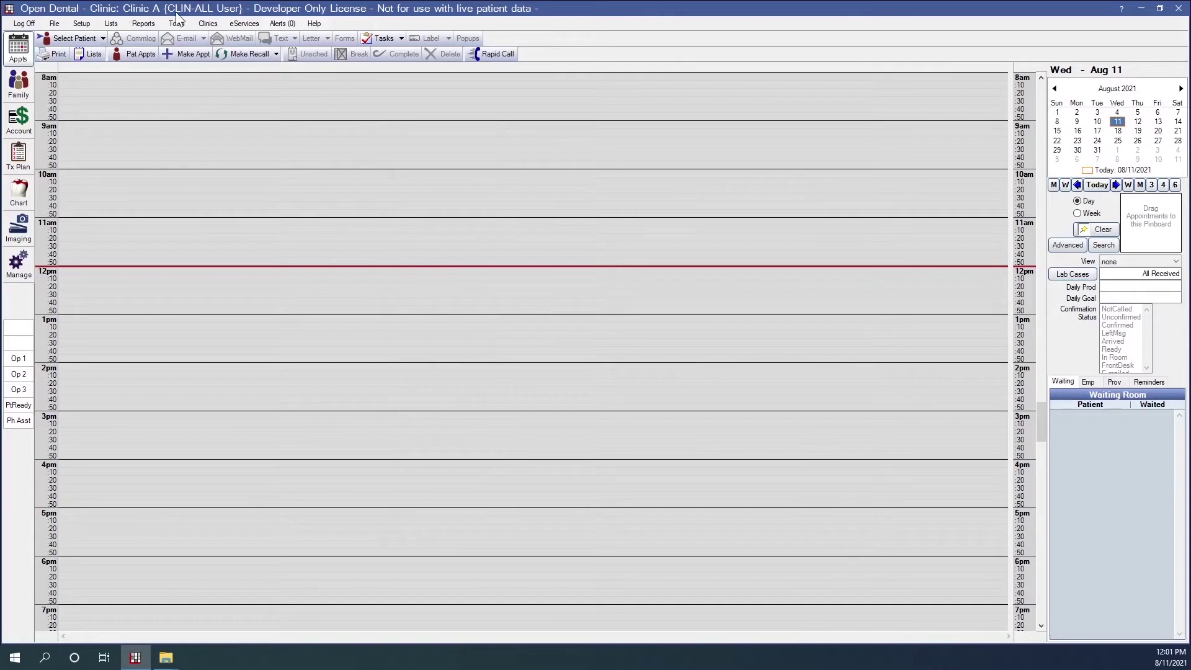
left_click(24, 23)
left_click(653, 331)
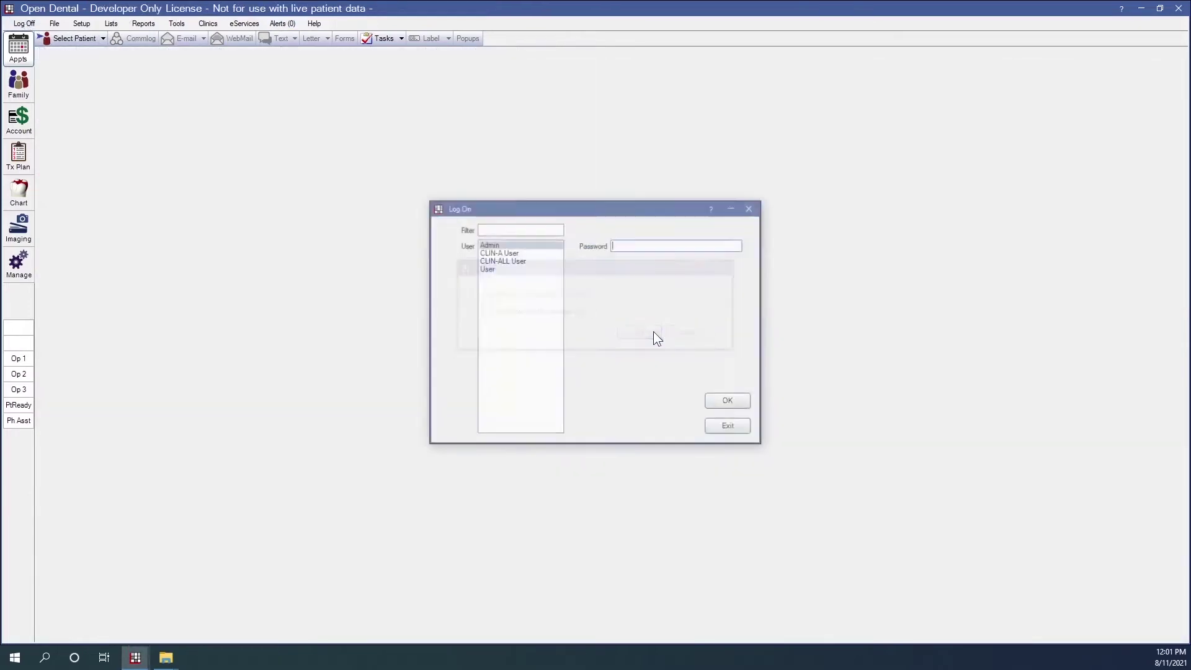
left_click(498, 253)
left_click(737, 400)
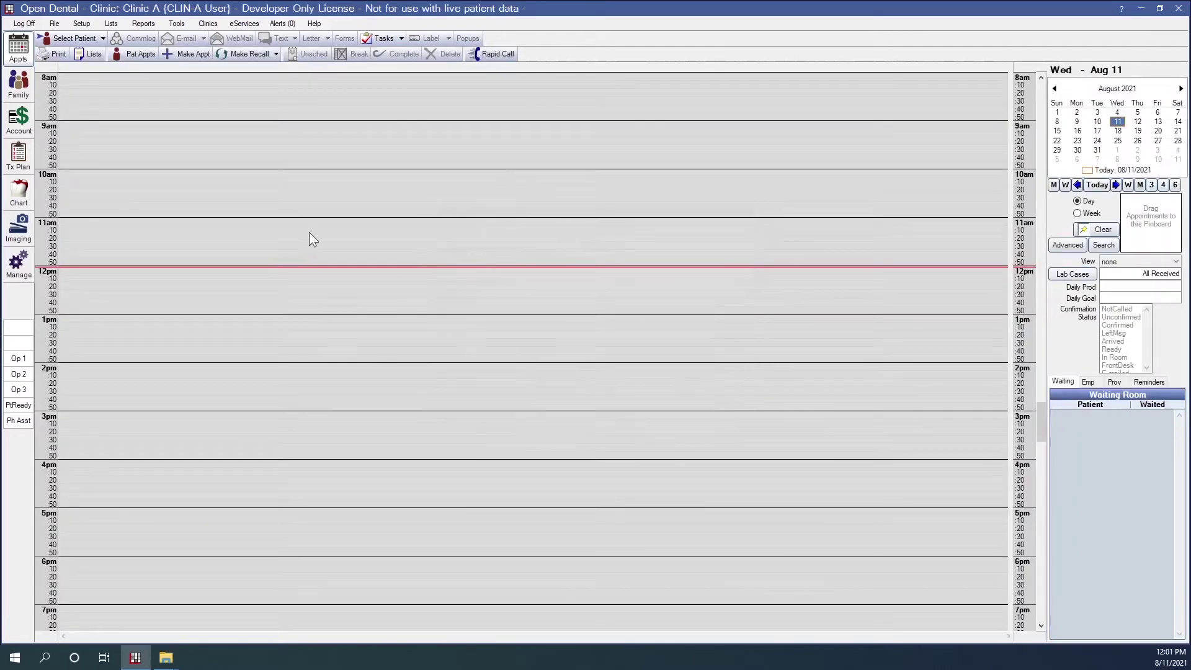
Step: Open the Standard Daily Adjustments report, then cancel it and close Reports
left_click(143, 25)
left_click(148, 33)
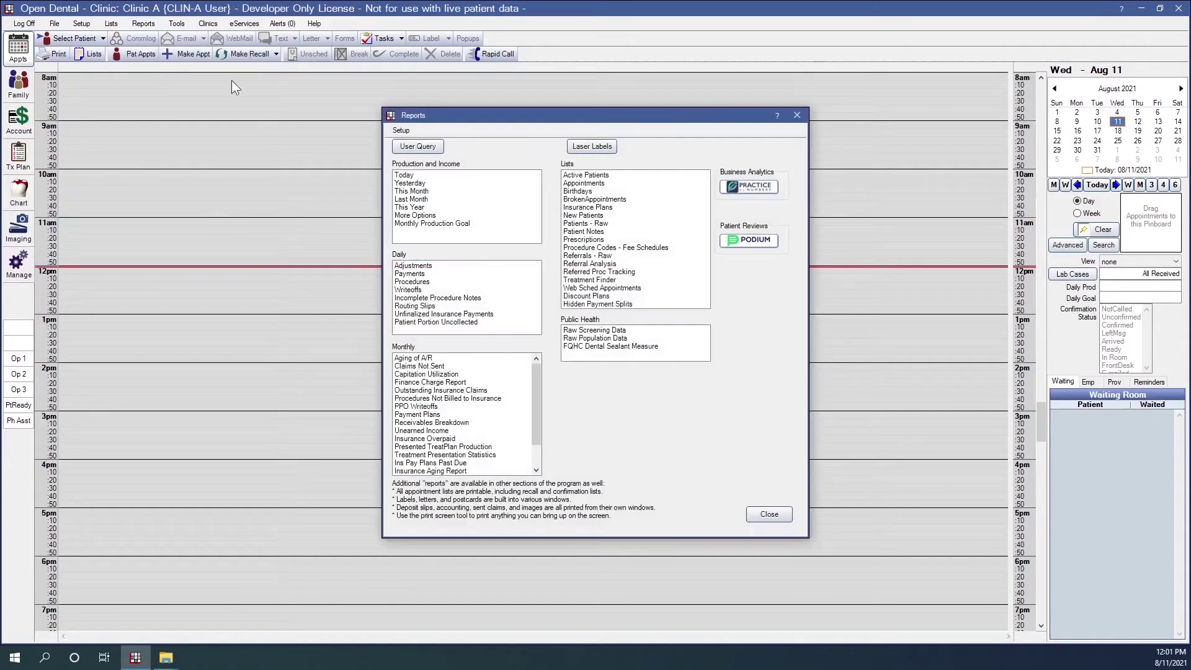
left_click(429, 267)
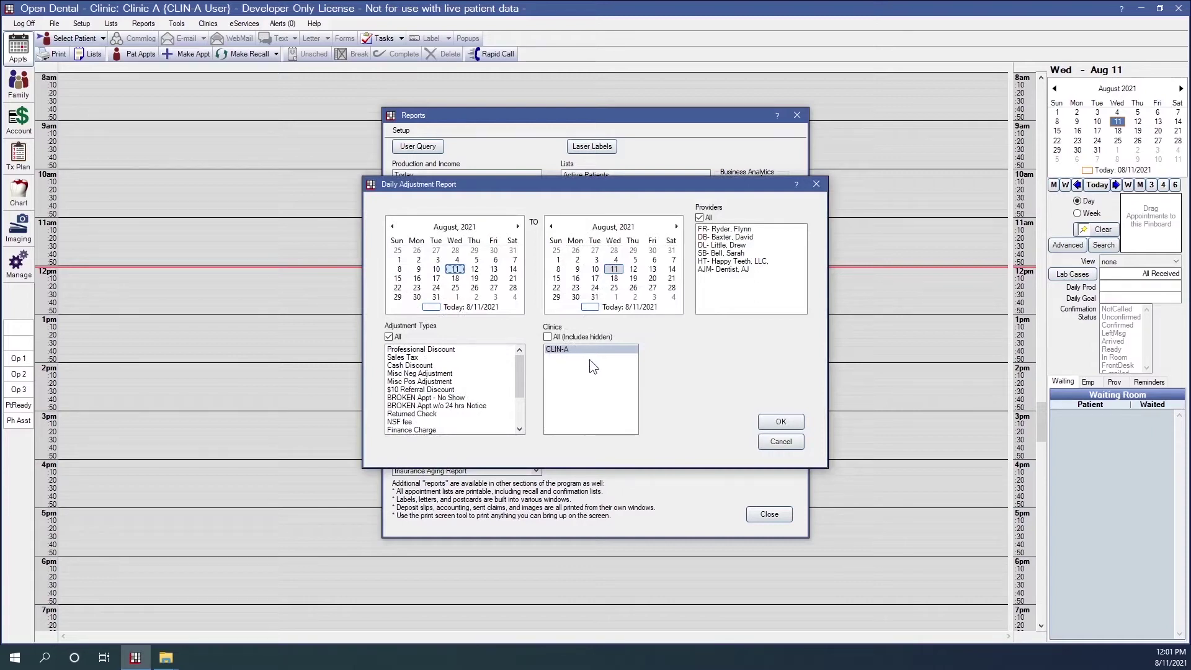
left_click(792, 441)
left_click(774, 515)
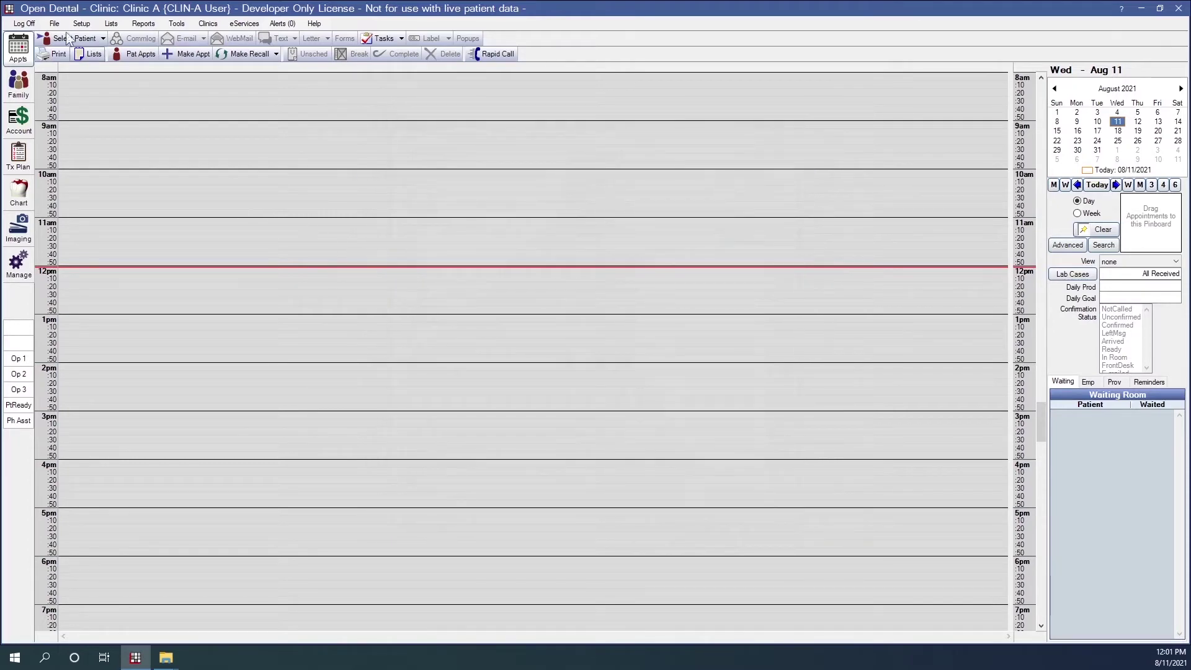
Step: Log off the Clinic A user and log in as the all-clinics user
left_click(25, 24)
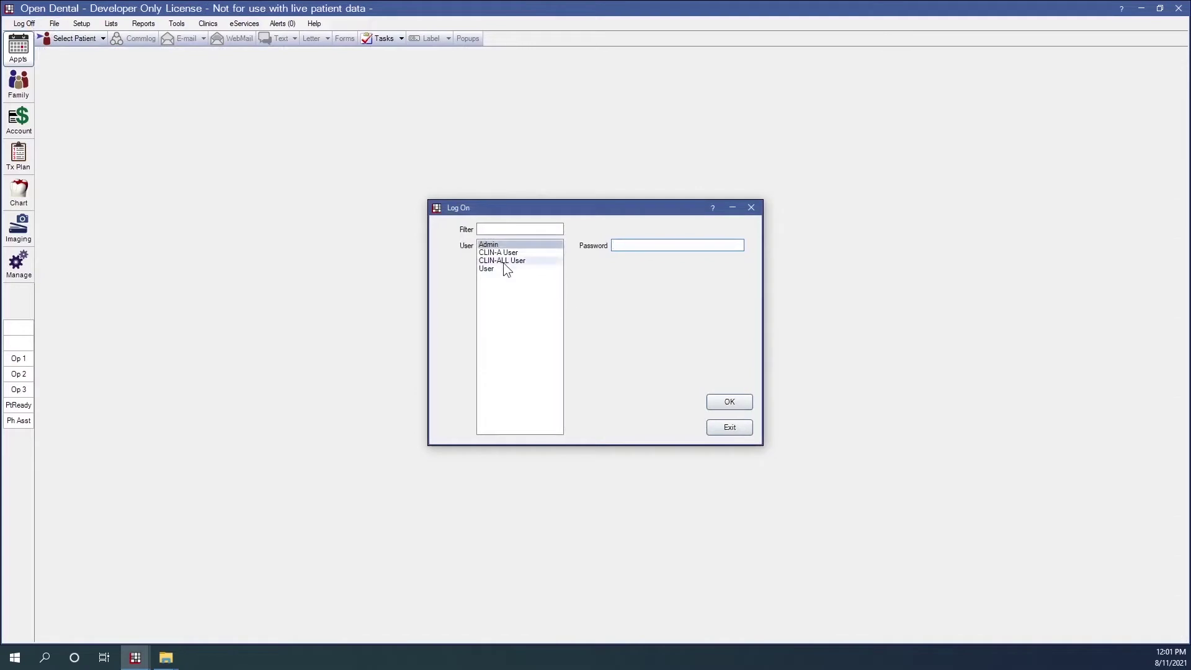
left_click(504, 262)
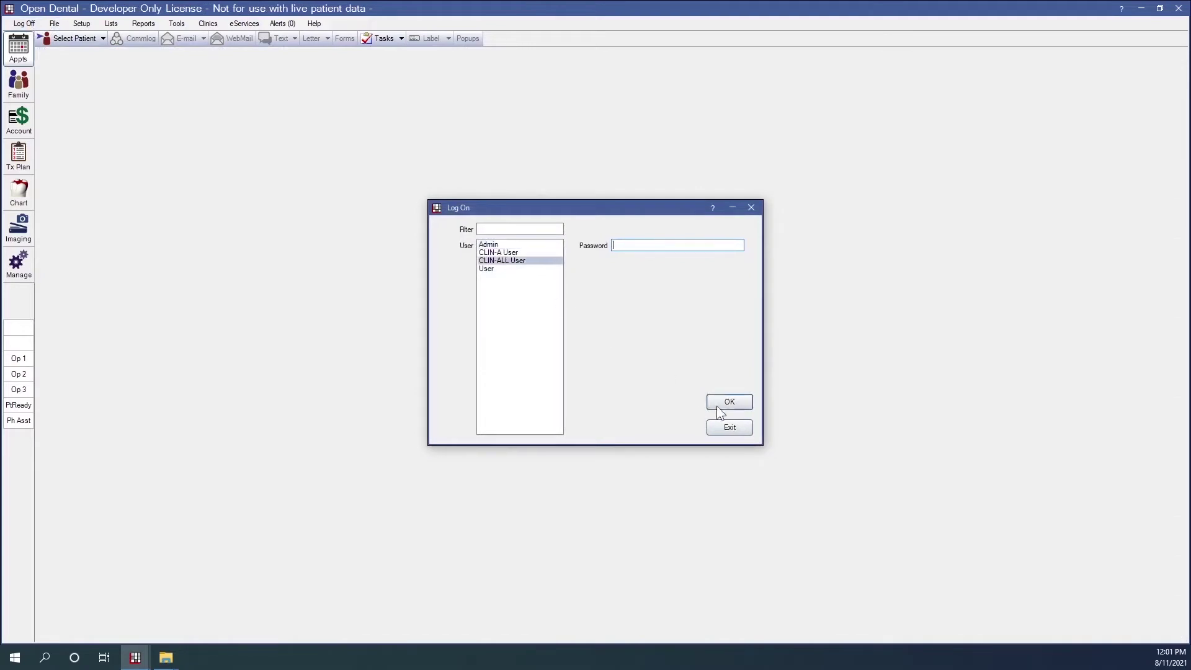
left_click(735, 403)
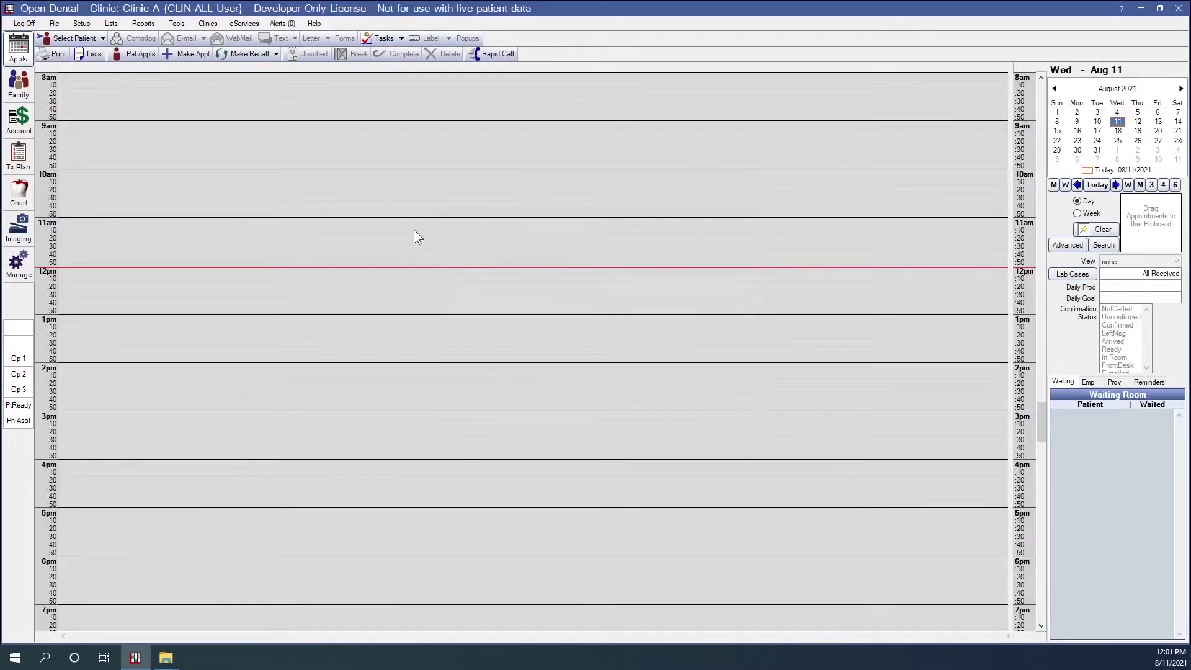
Step: Open the Daily Adjustments report and select CLIN-B, then CLIN-A, then all clinics
left_click(140, 24)
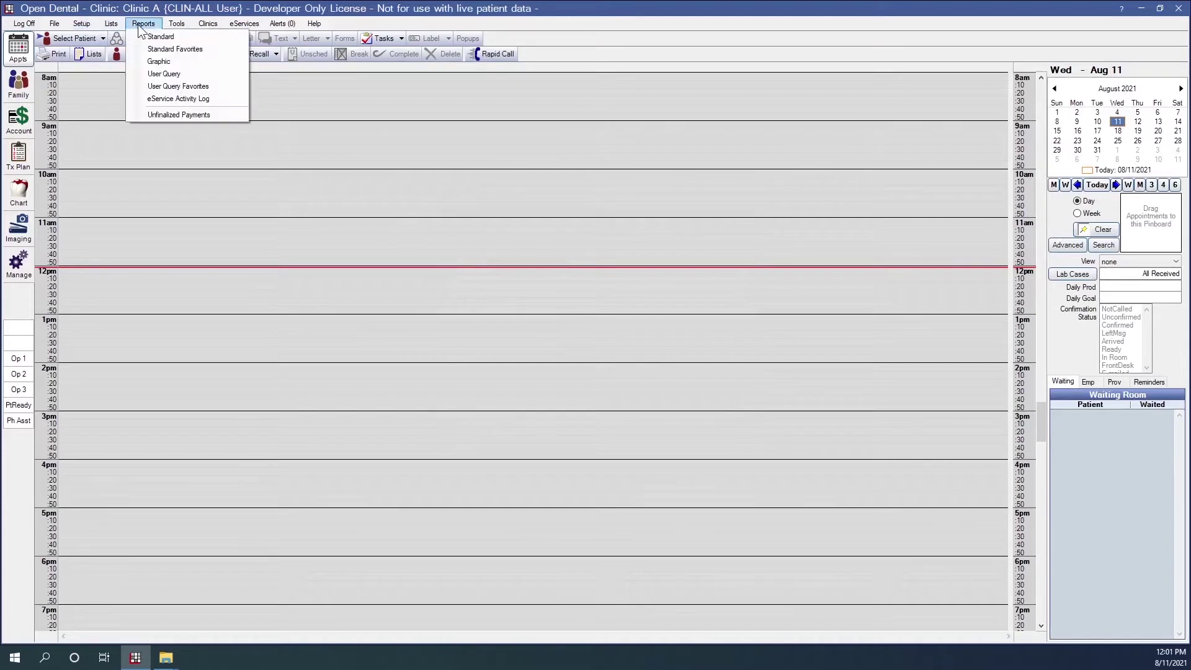
left_click(160, 37)
double_click(428, 266)
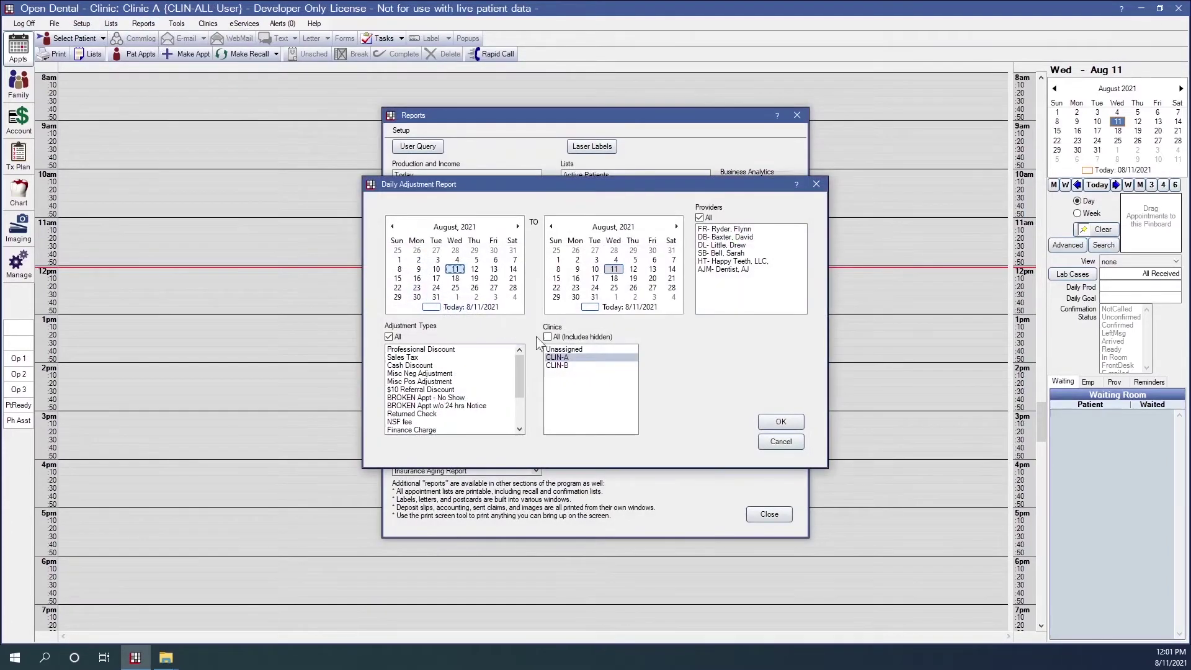
left_click(566, 364)
left_click(567, 357)
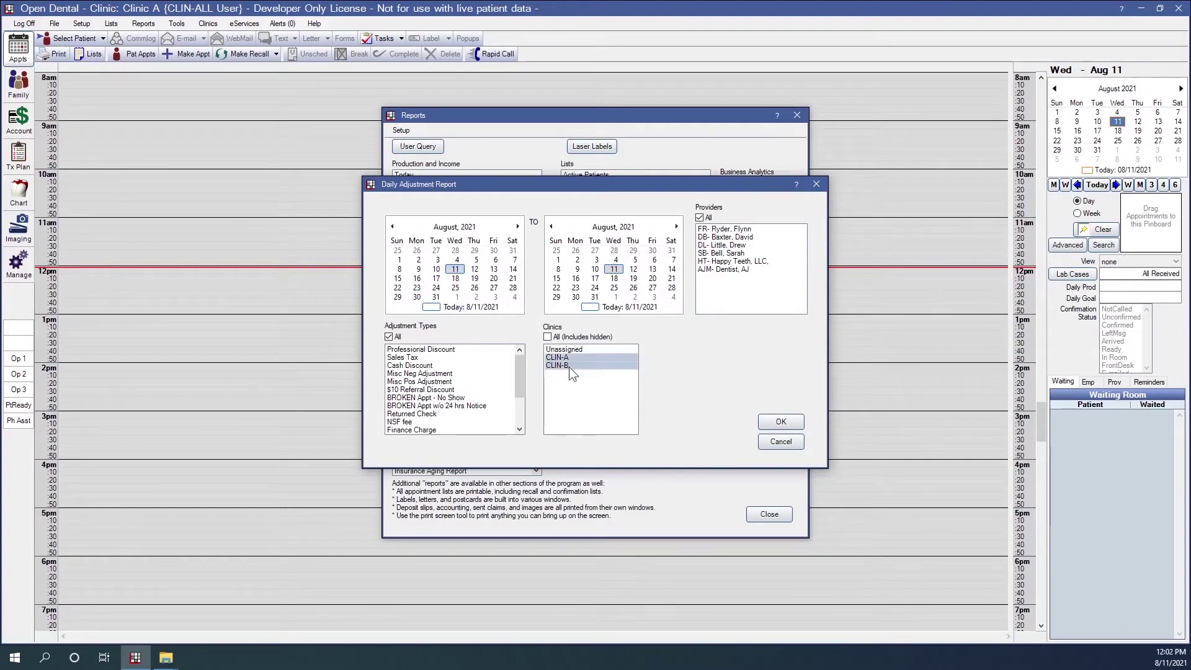
left_click(548, 337)
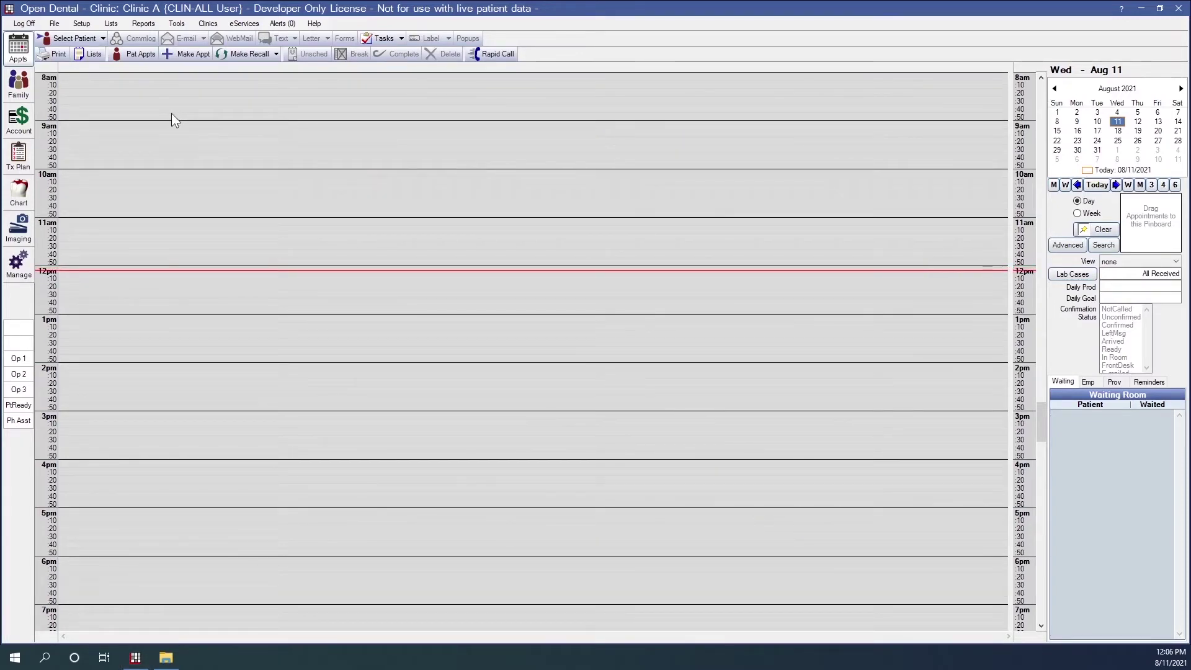
Step: Open the Daily Adjustments report options and try one provider, two providers, then all providers
left_click(145, 23)
left_click(149, 35)
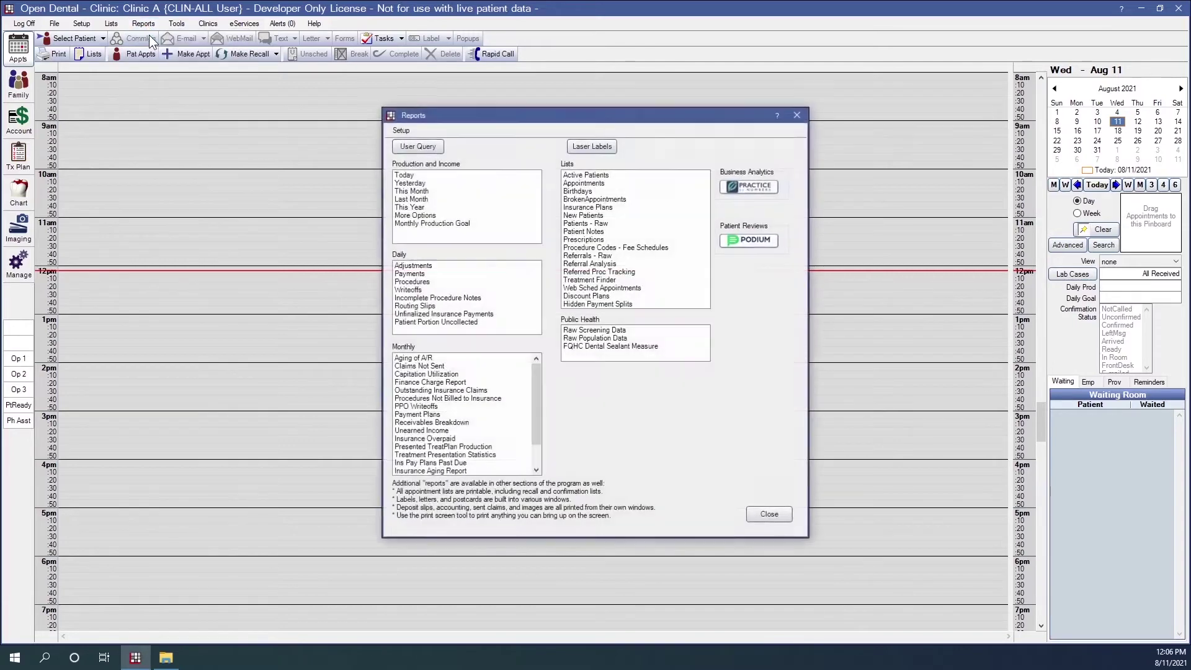
left_click(432, 266)
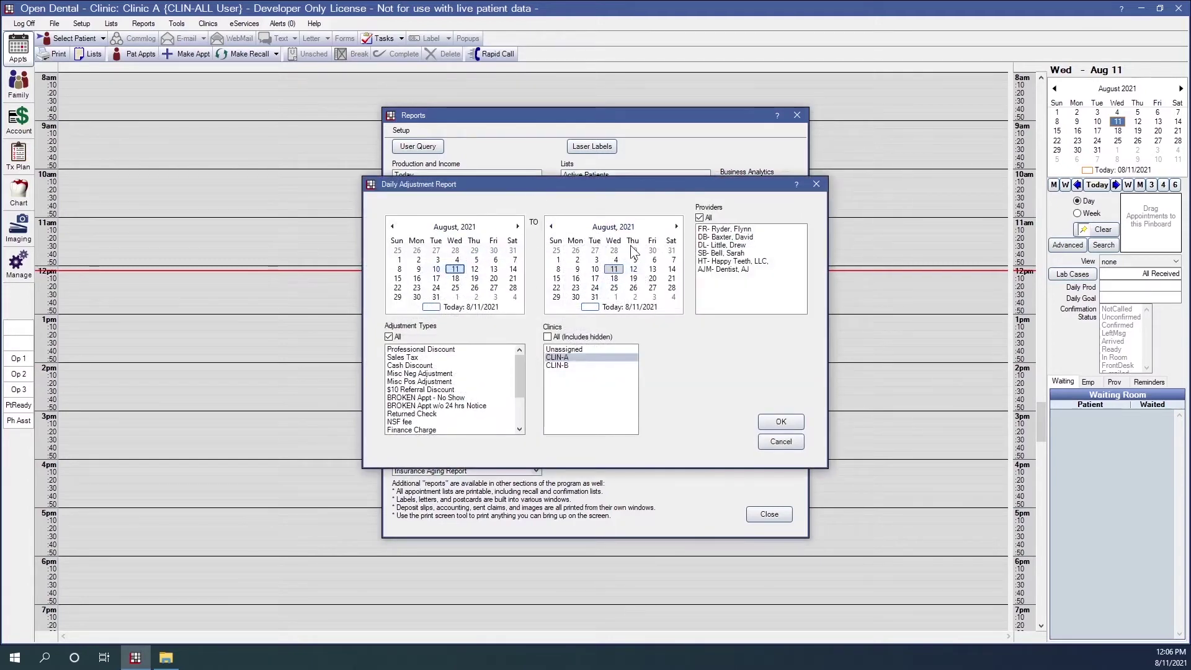
left_click(731, 255)
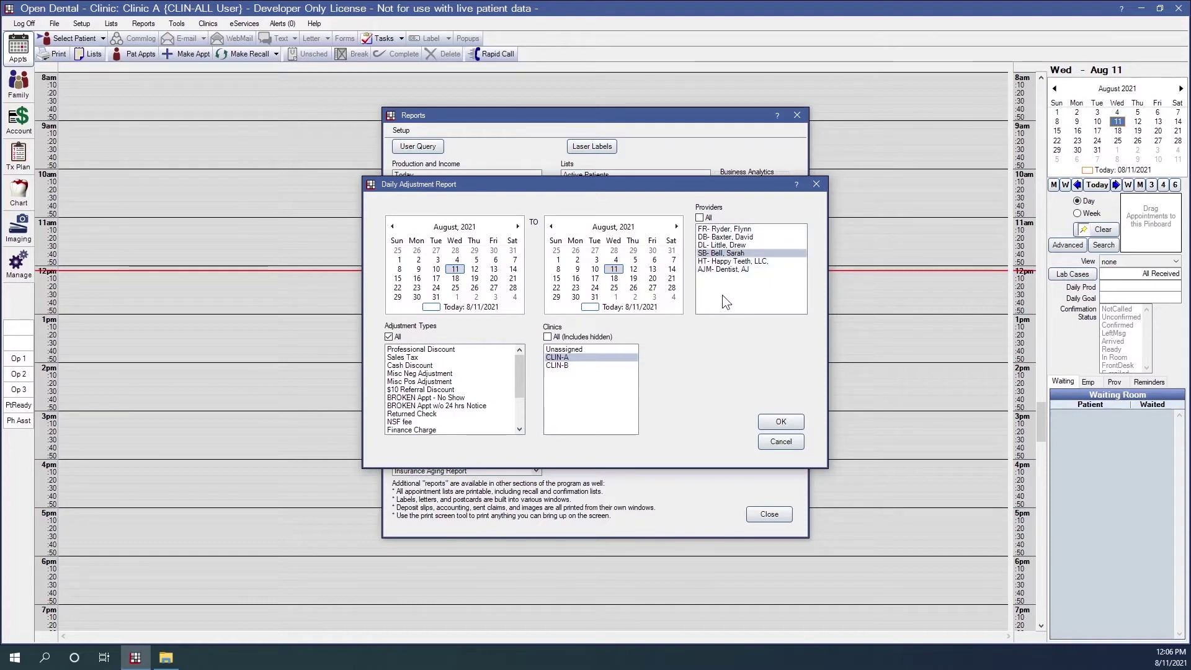
left_click(738, 237)
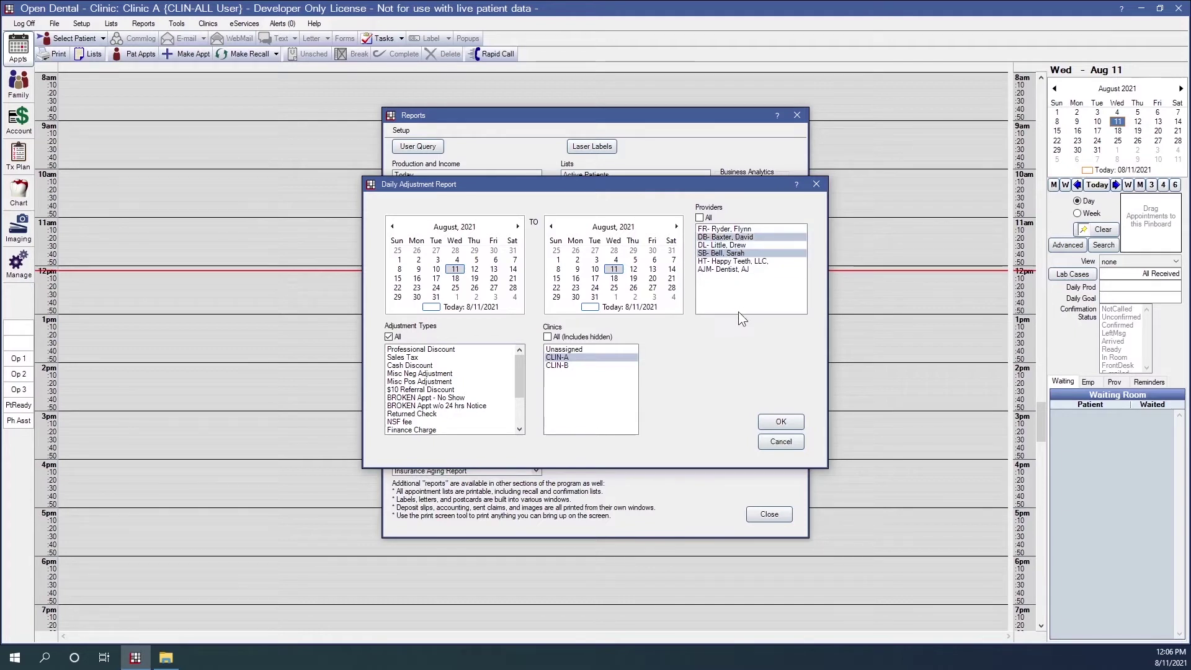
left_click(700, 218)
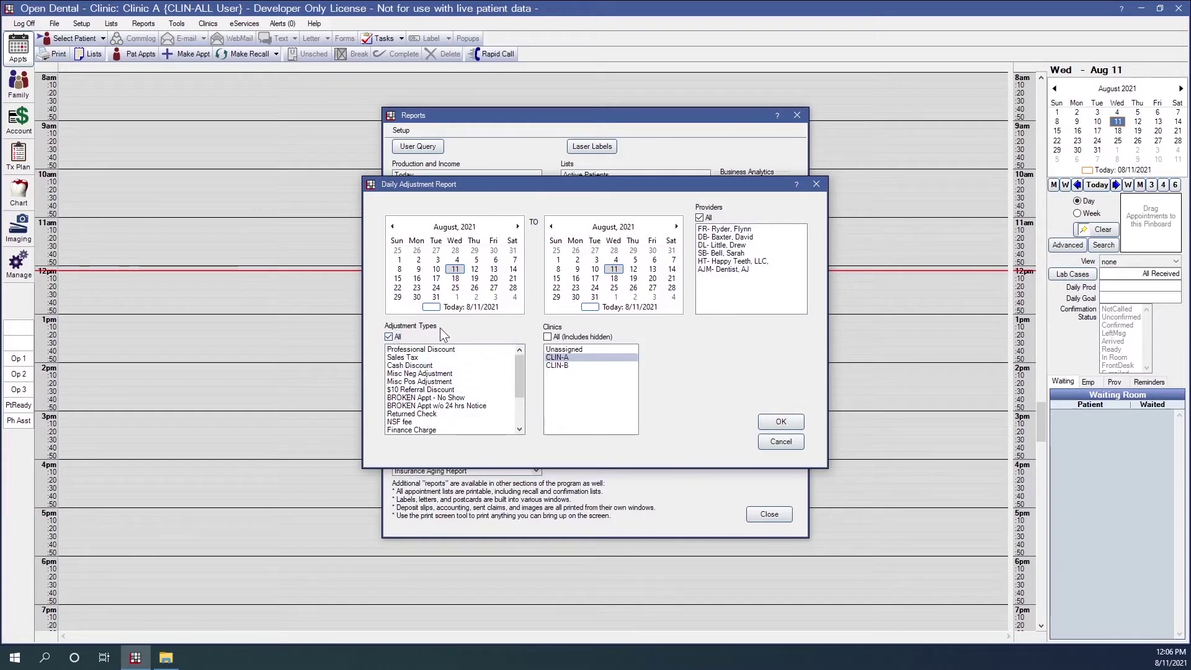
Step: Select Professional Discount, Sales Tax, Misc Neg, No Show, Returned Check adjustments, then revert to all types
left_click(414, 350)
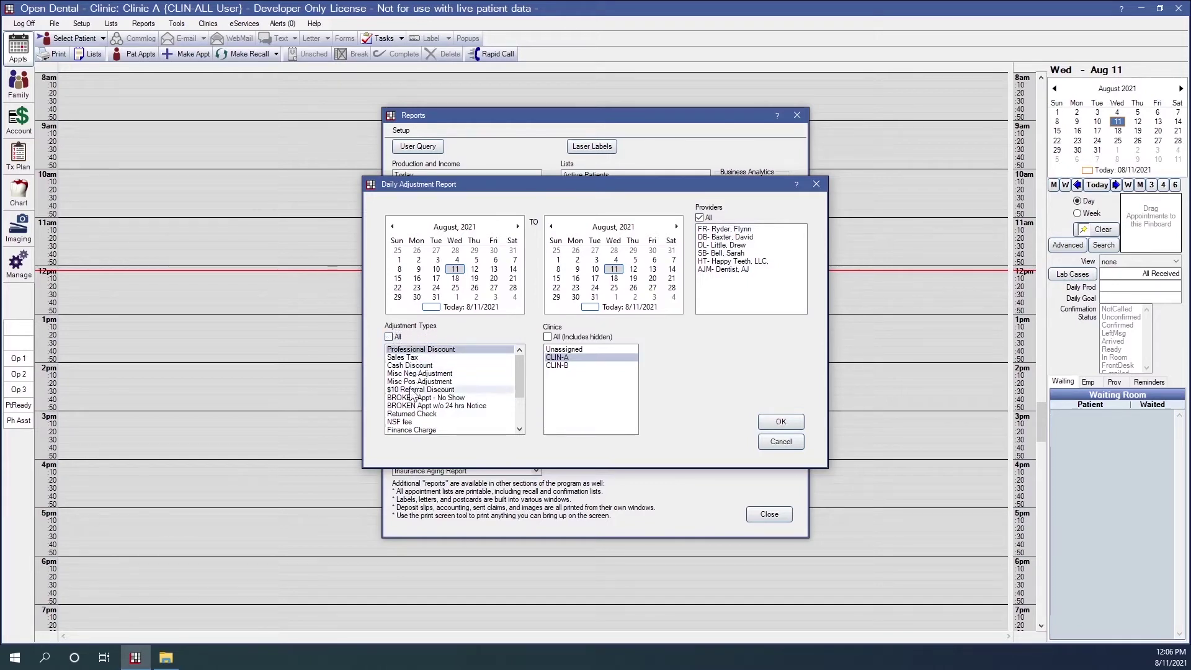
left_click(425, 357)
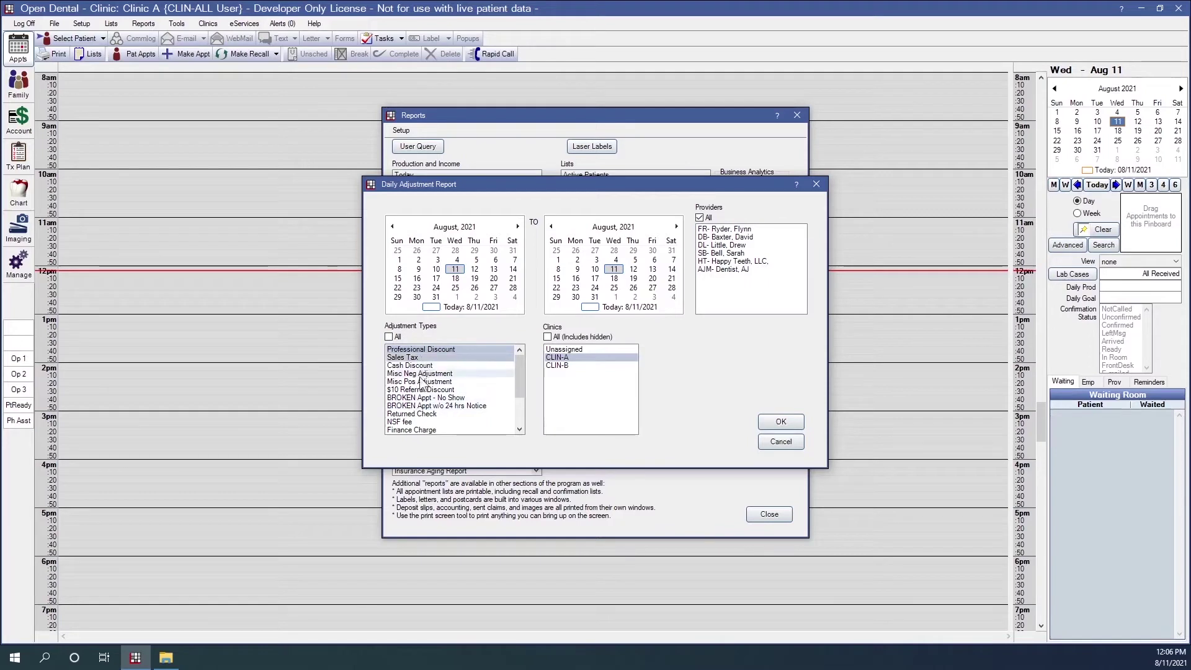
left_click(423, 374)
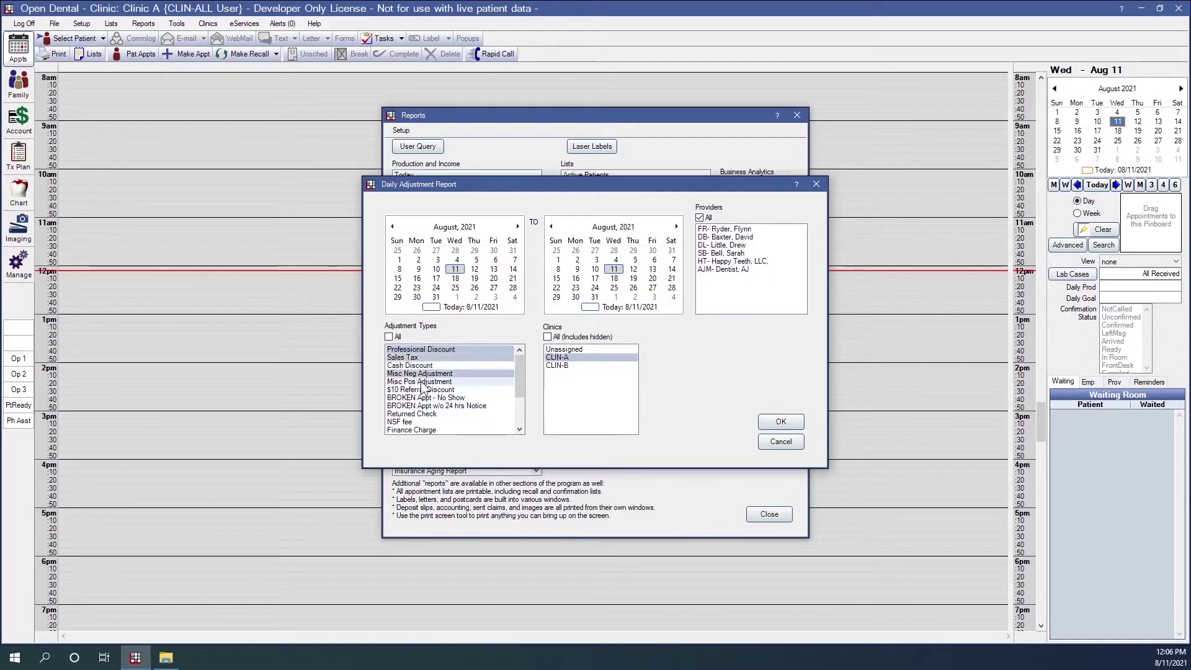
left_click(421, 398)
left_click(419, 413)
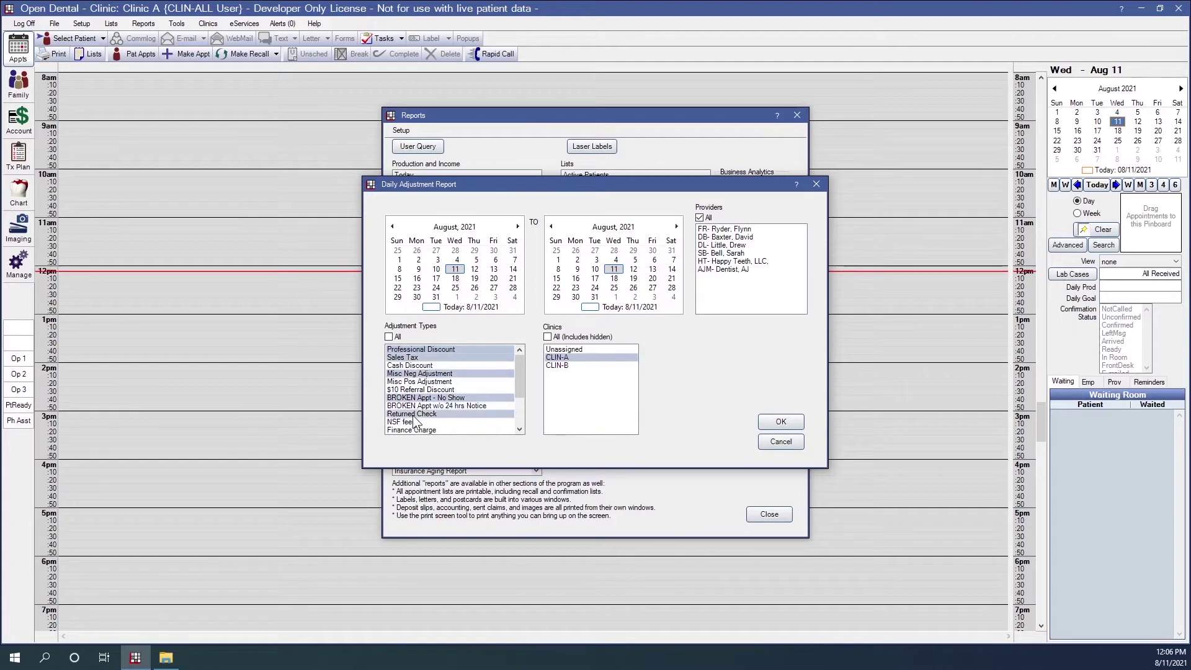
left_click(389, 336)
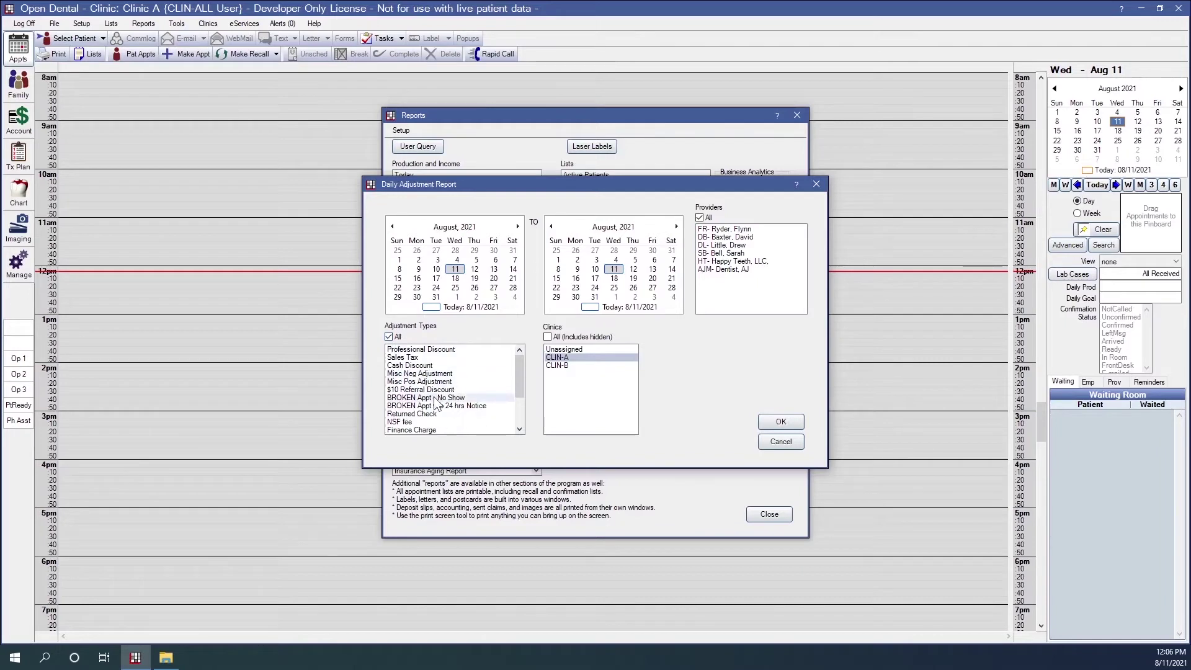
Step: Try clinic choices: all including hidden, CLIN-A only, CLIN-B only, then both CLIN-A and CLIN-B
left_click(548, 338)
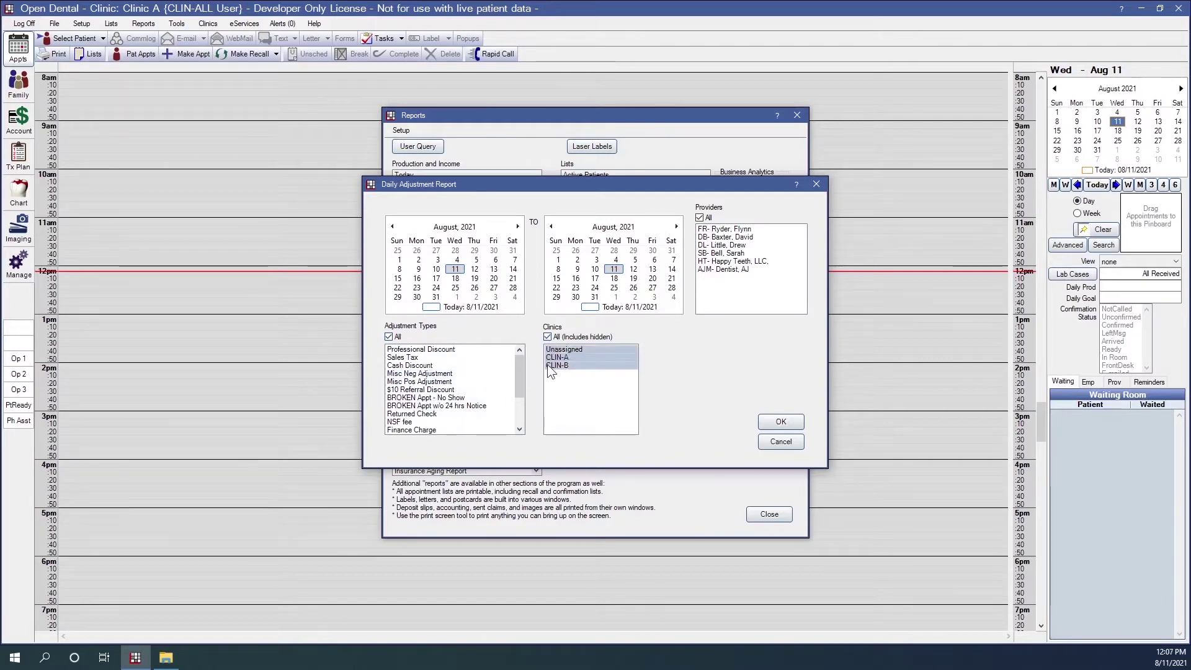
left_click(556, 358)
left_click(556, 366)
left_click(557, 358, "ctrl")
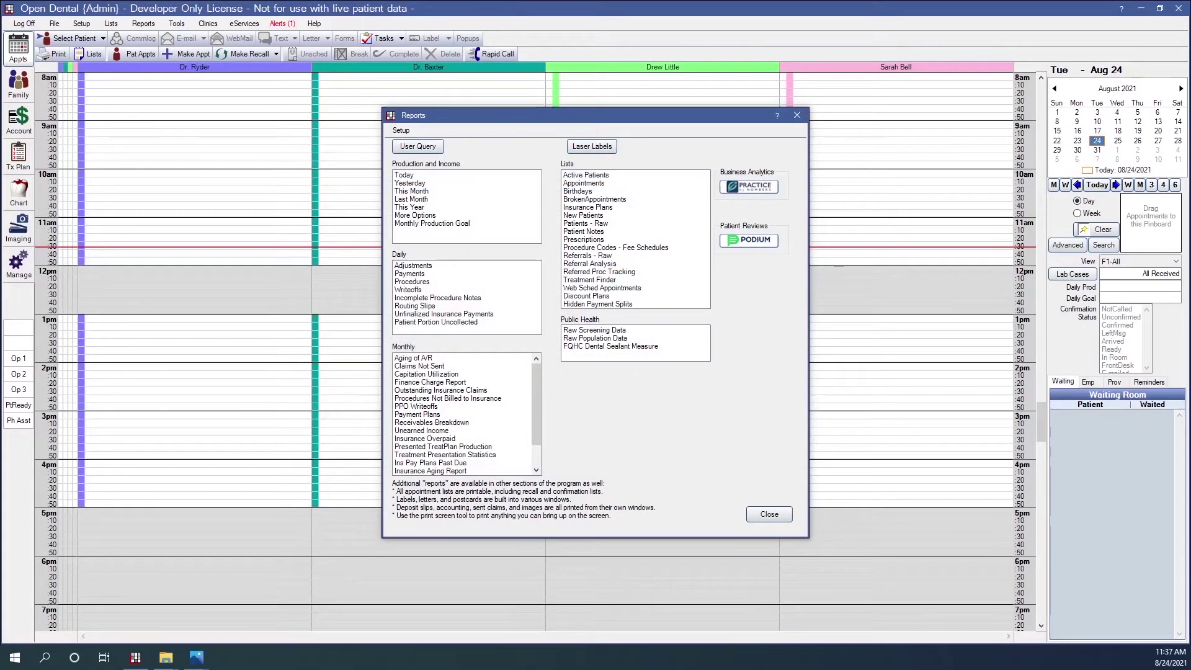
Step: Open the Daily Payments Report options and compare them with the pay_default.png sample
double_click(412, 274)
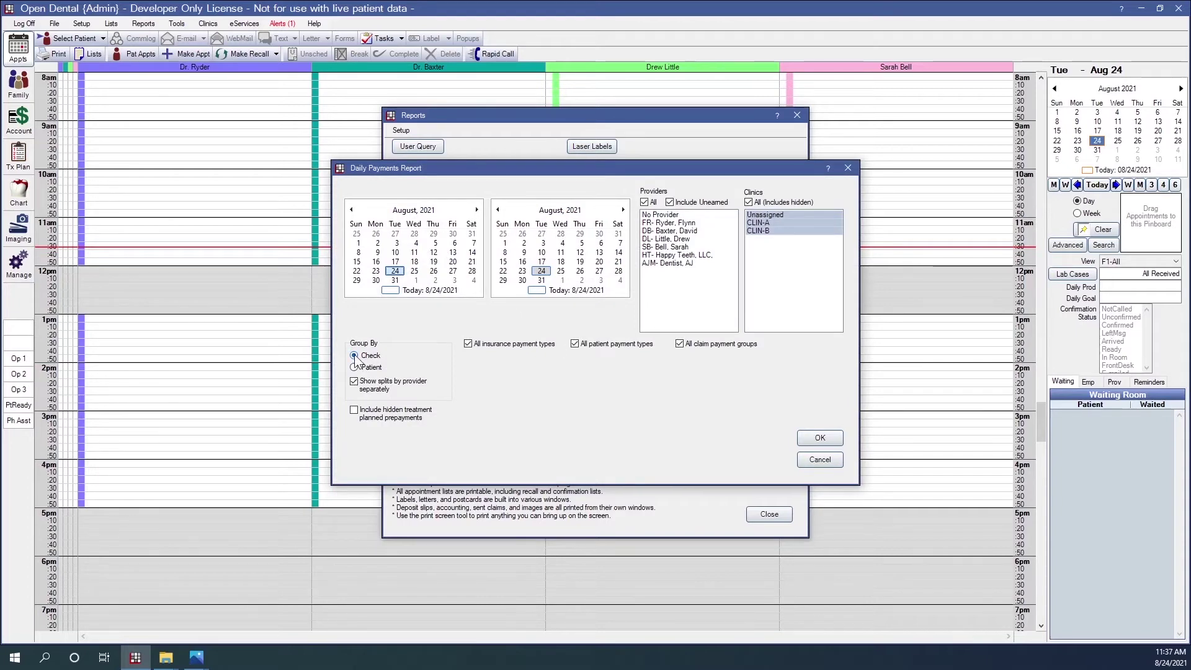
mouse_move(192, 661)
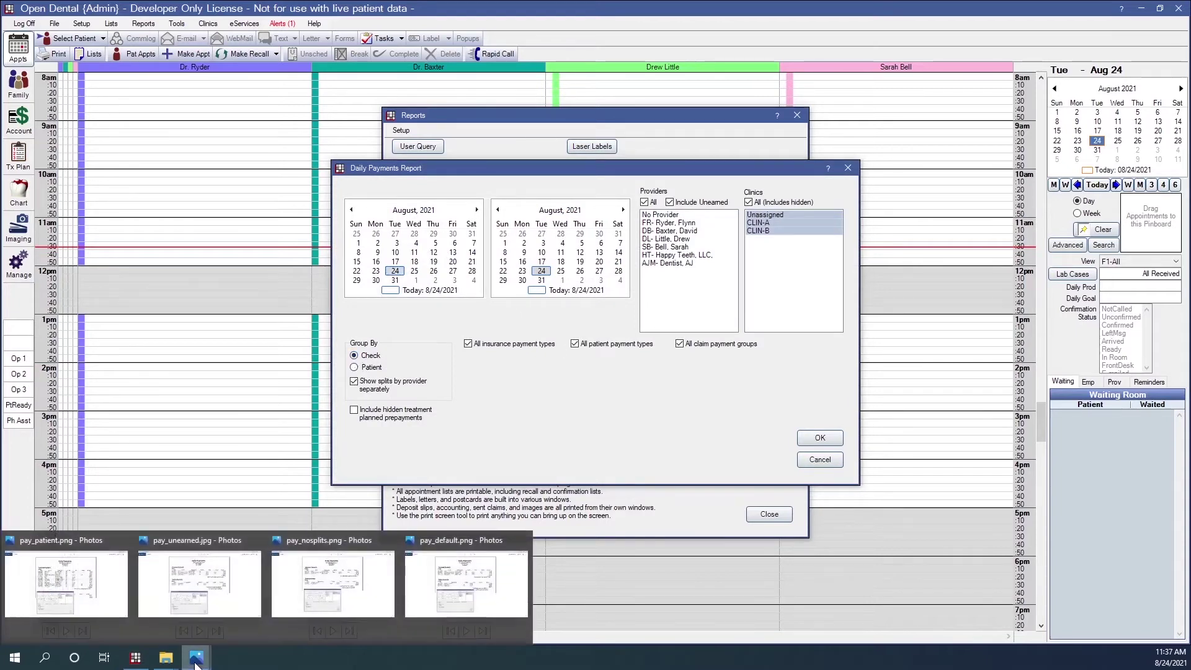
left_click(457, 595)
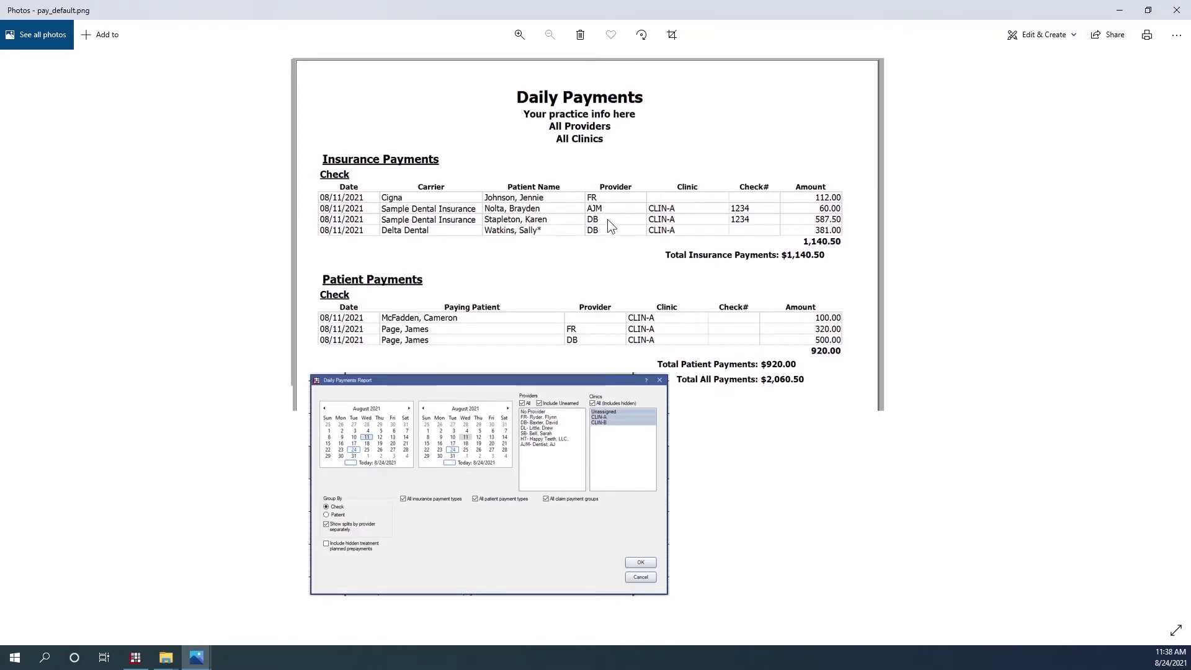
left_click(1120, 10)
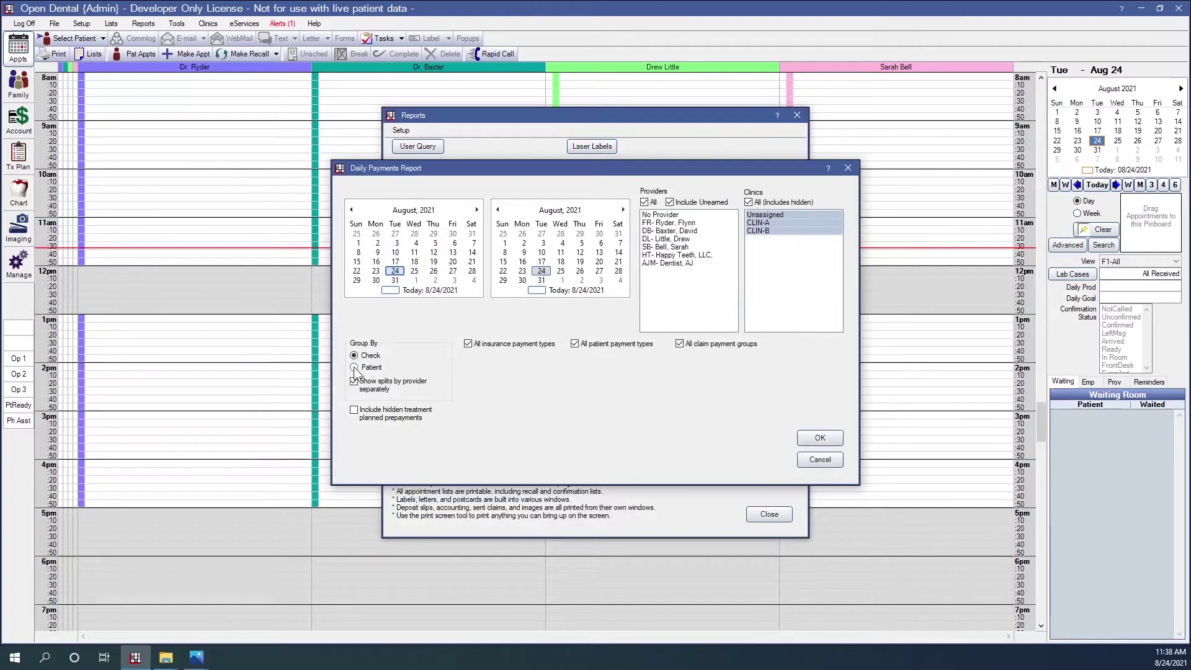
left_click(206, 663)
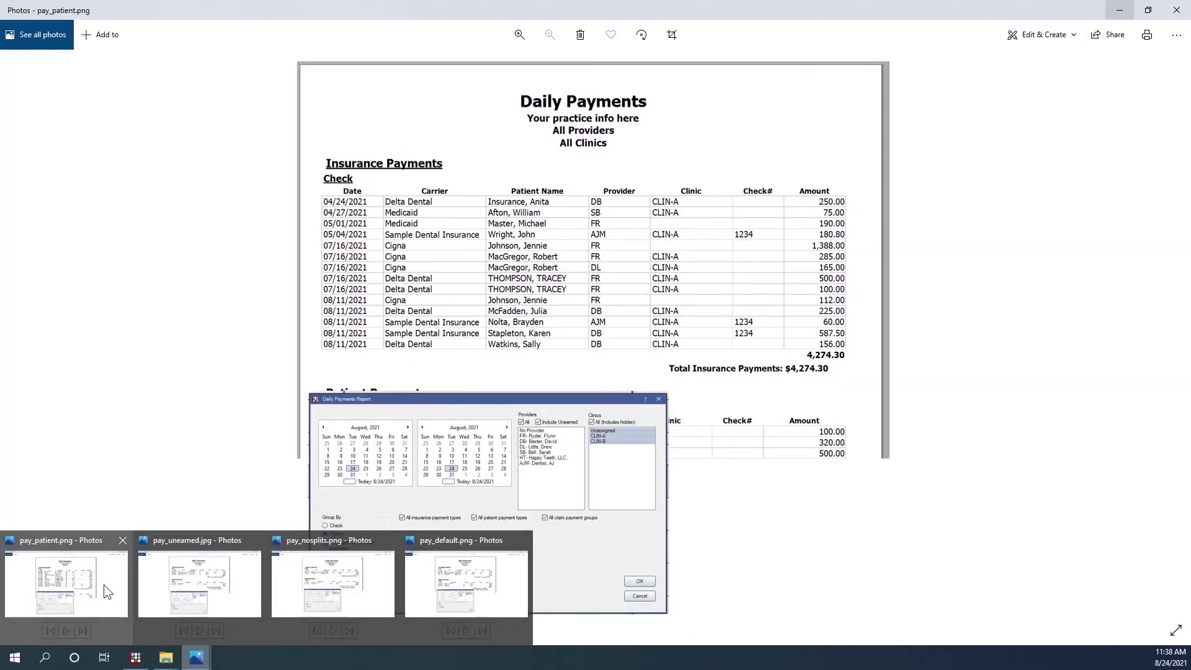
left_click(110, 590)
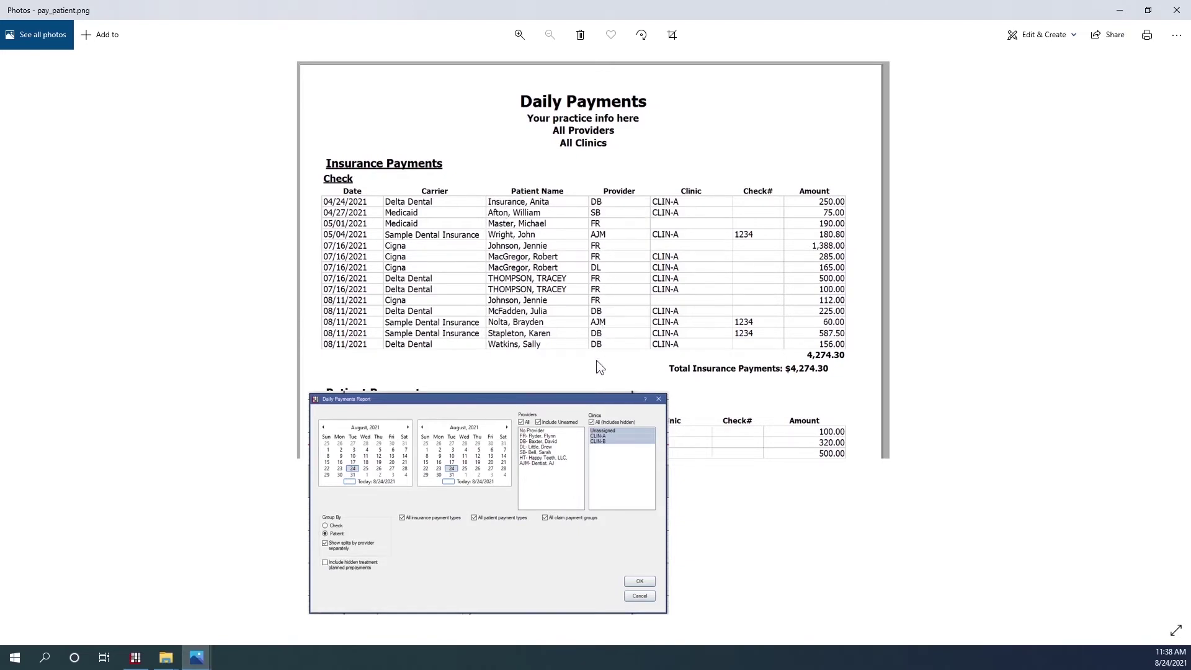
left_click(1119, 10)
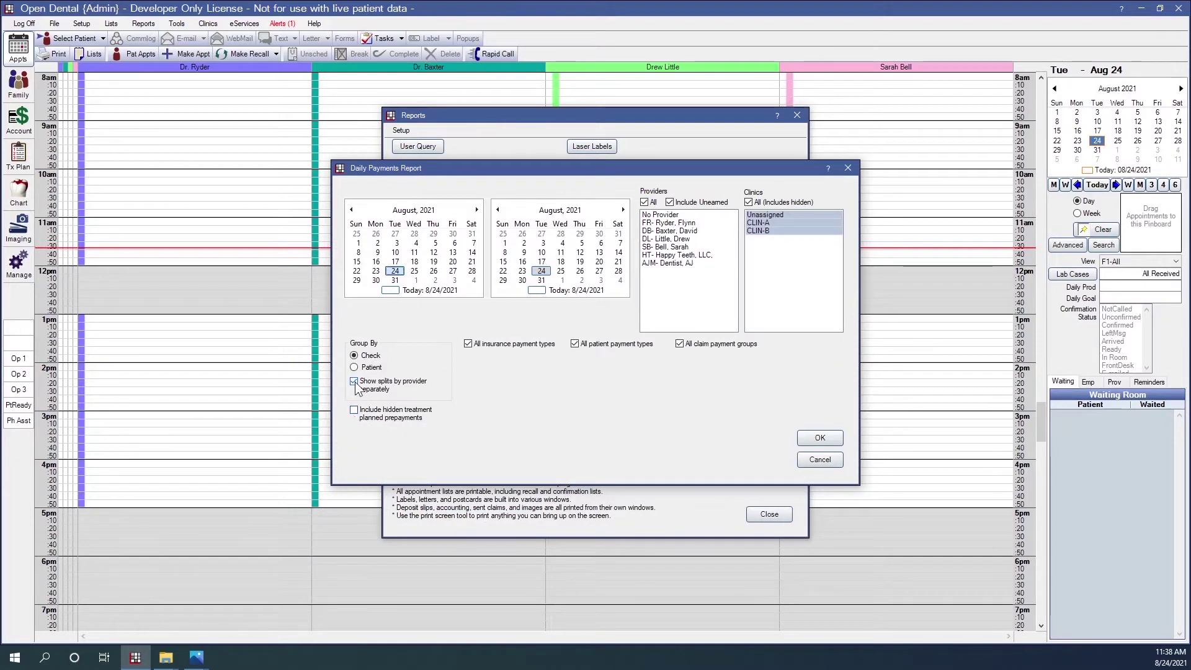
mouse_move(196, 656)
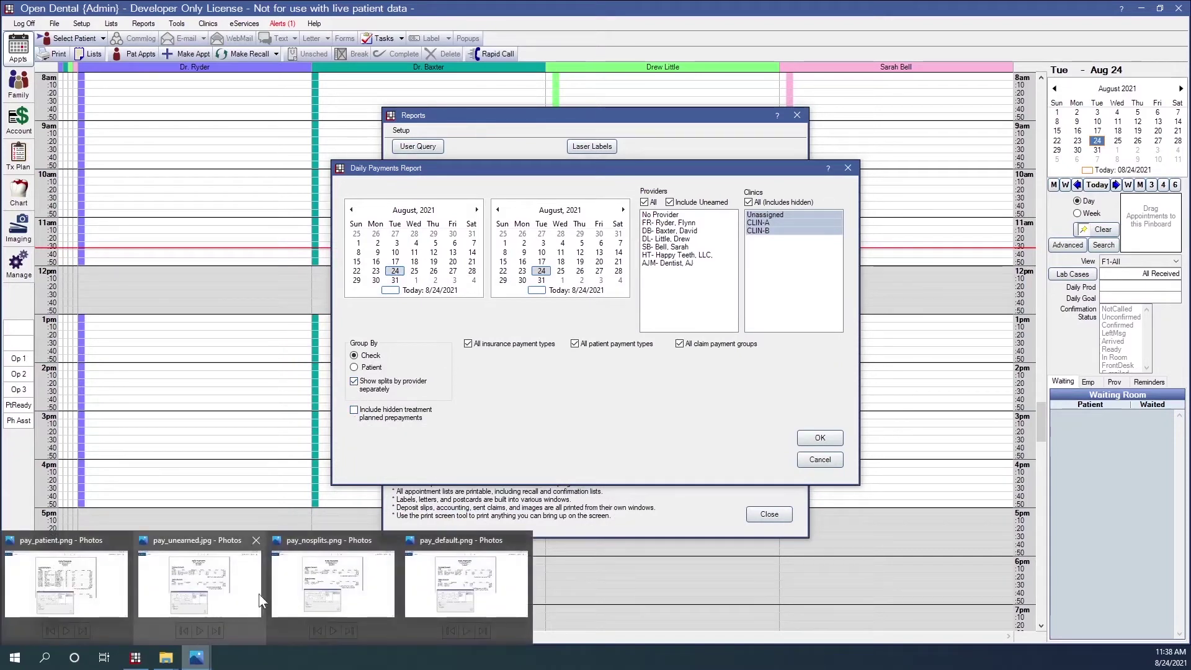
left_click(315, 588)
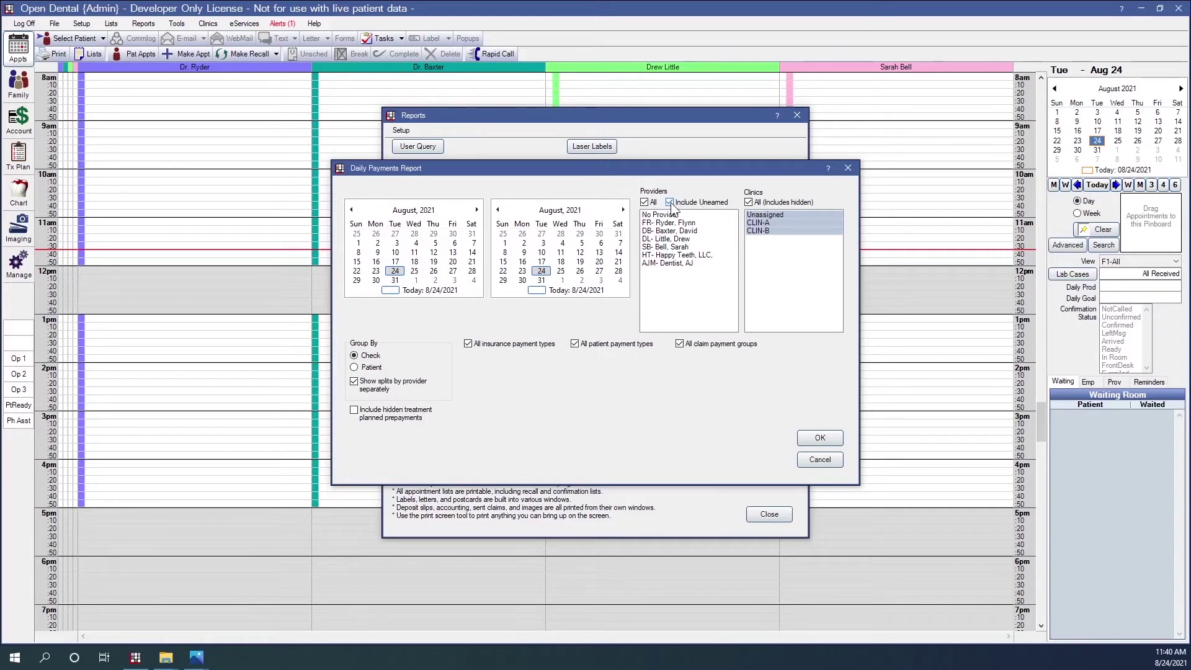
mouse_move(197, 662)
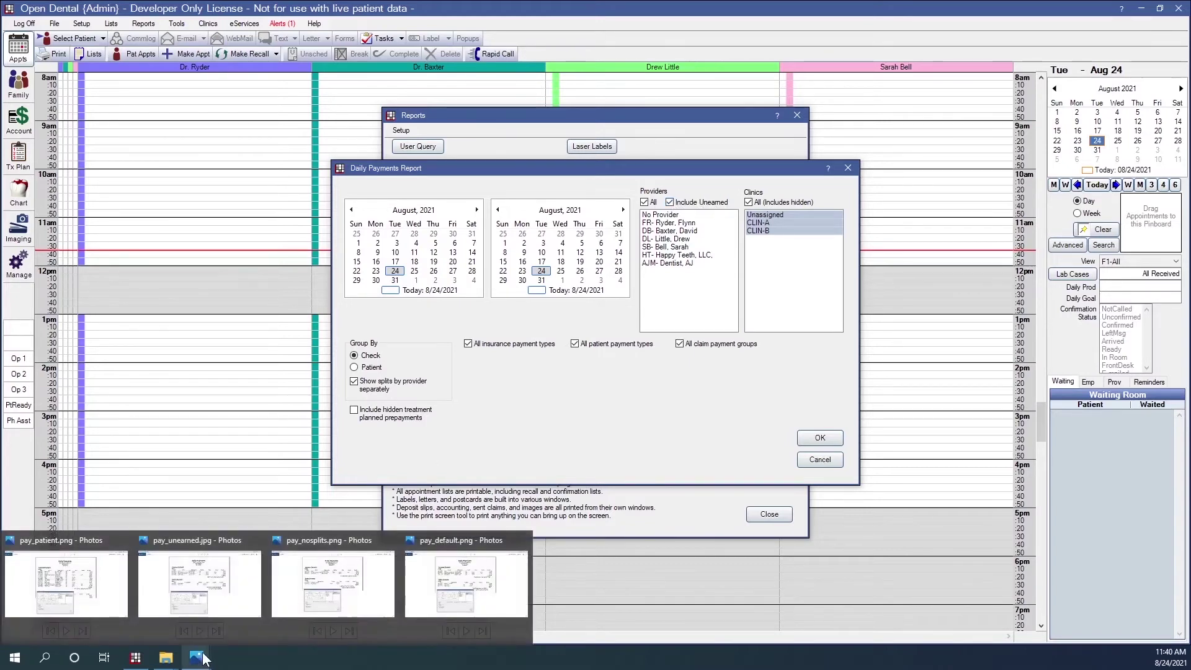
left_click(458, 580)
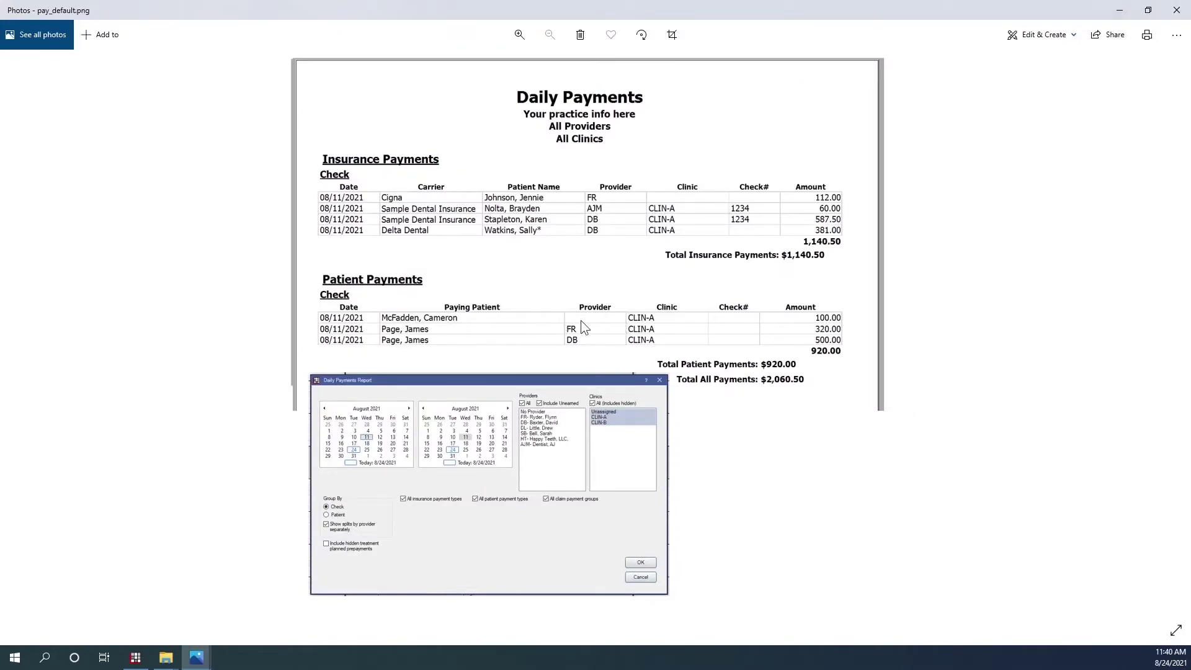
left_click(1123, 10)
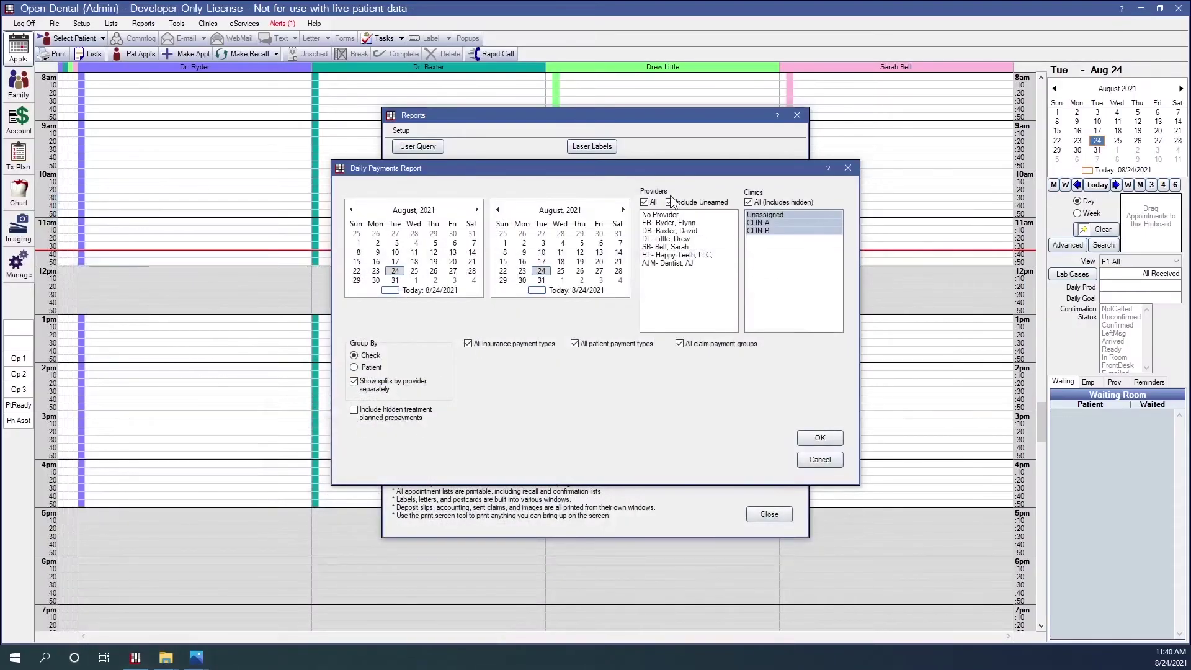
mouse_move(197, 662)
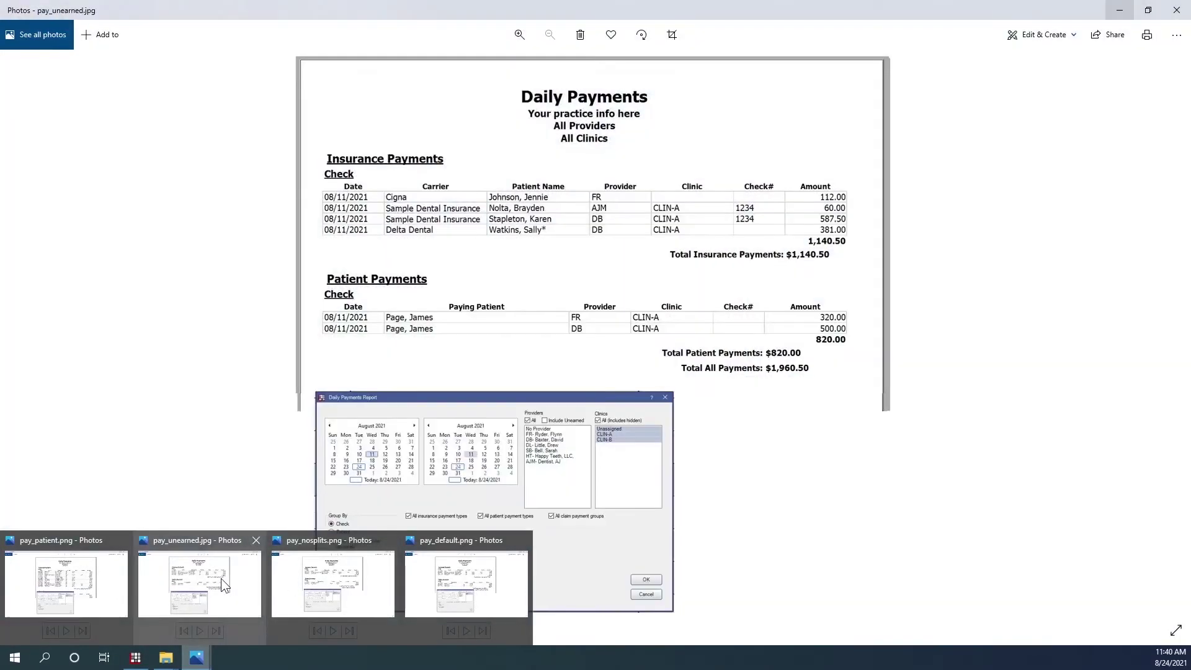
left_click(221, 577)
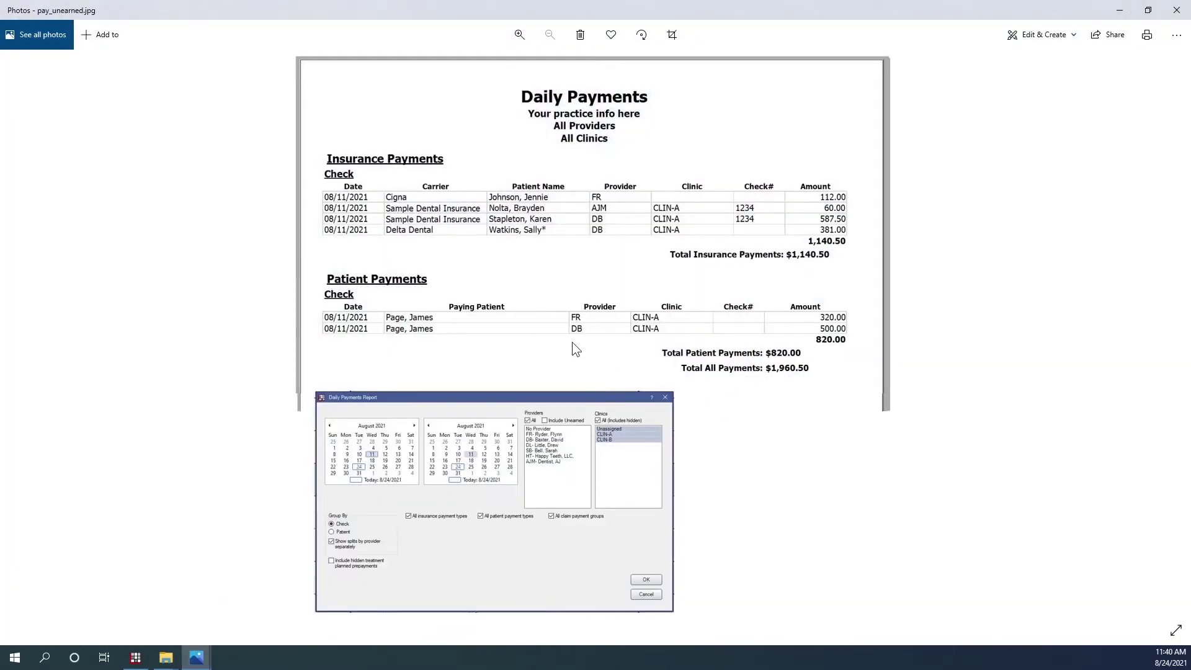
left_click(1119, 10)
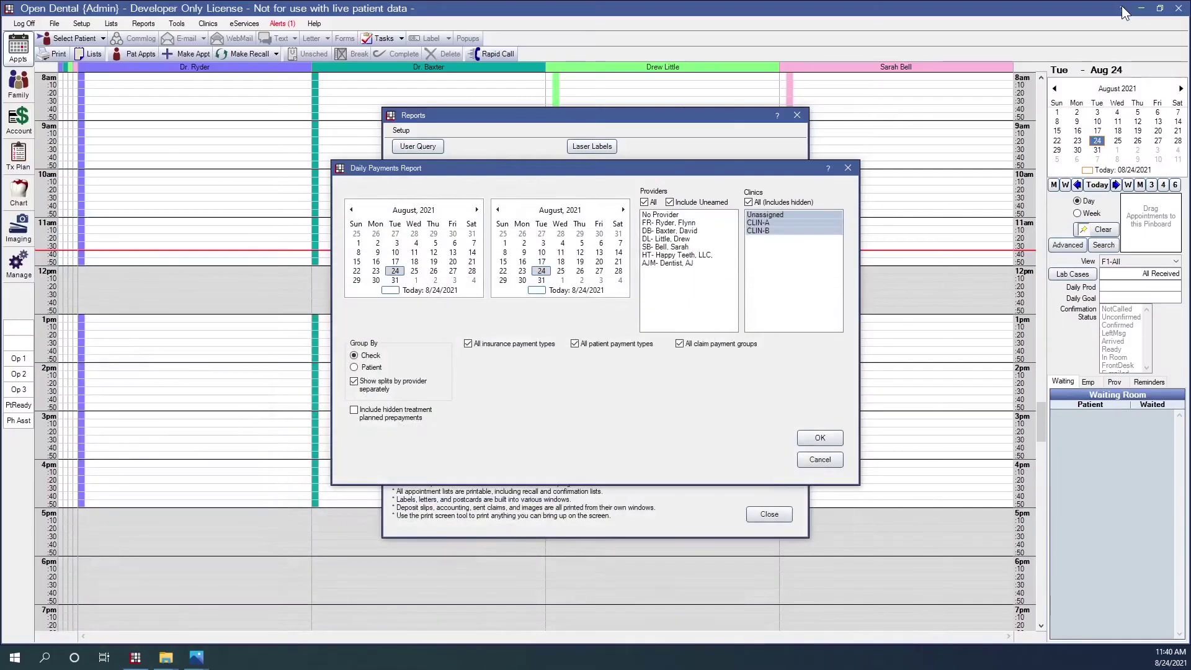
Step: Toggle insurance, patient and claim payment-group filters back to All, then run the Daily Payments report
left_click(468, 343)
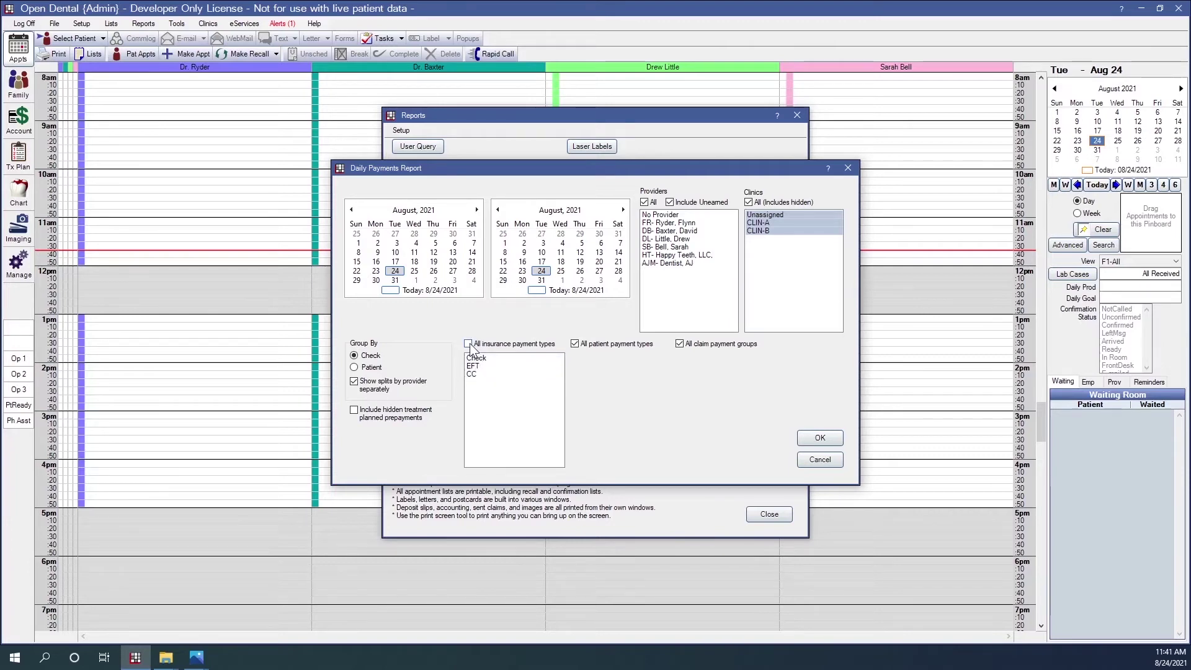
left_click(468, 344)
left_click(575, 344)
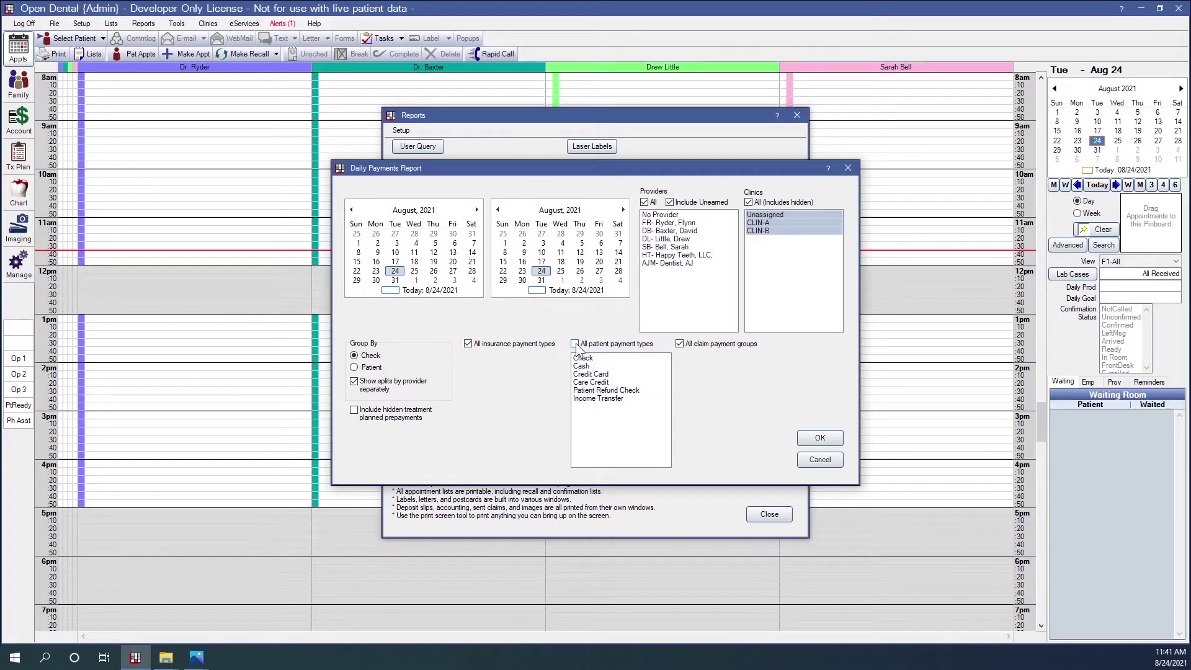
left_click(575, 345)
left_click(680, 344)
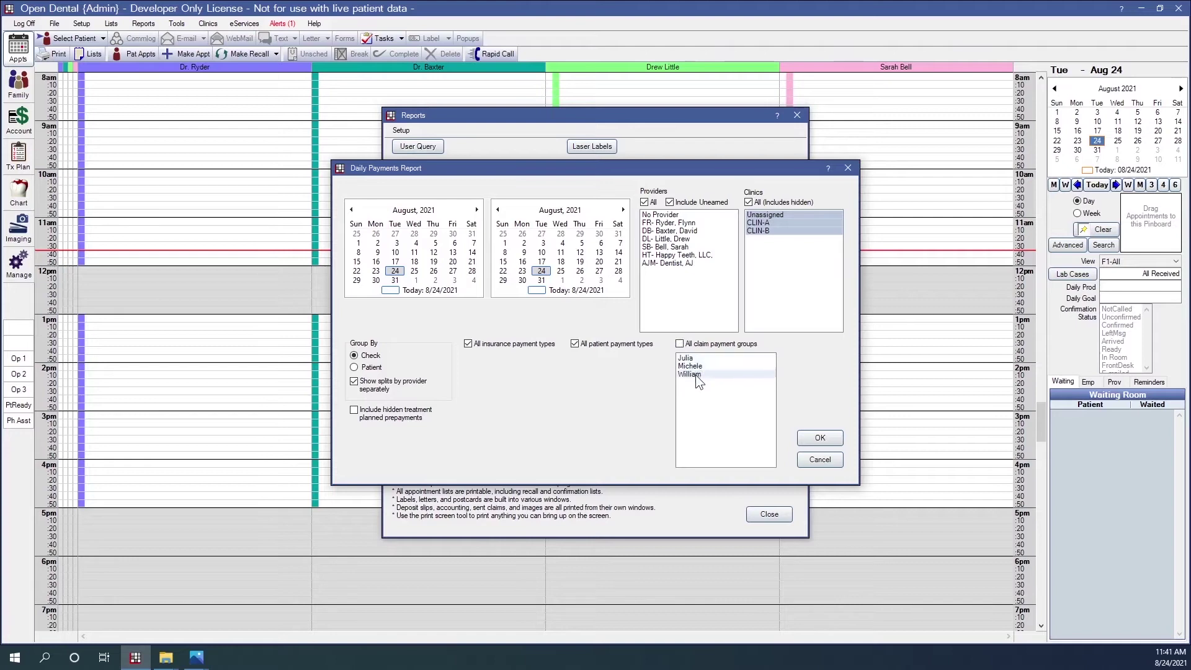
left_click(679, 345)
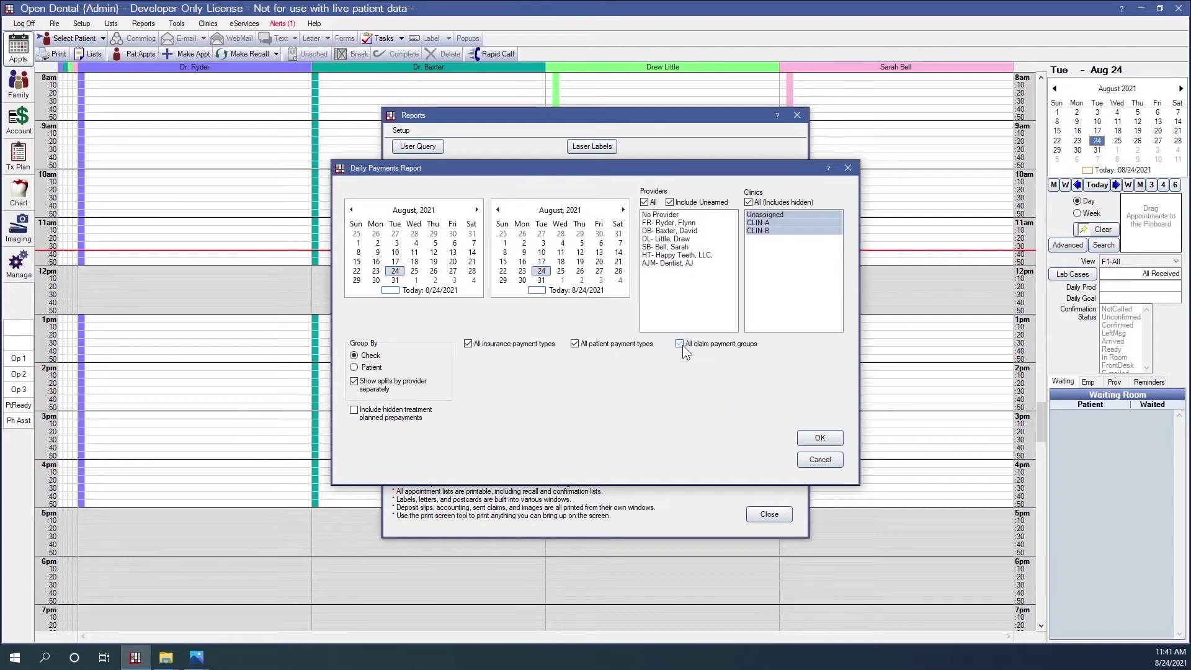
left_click(821, 439)
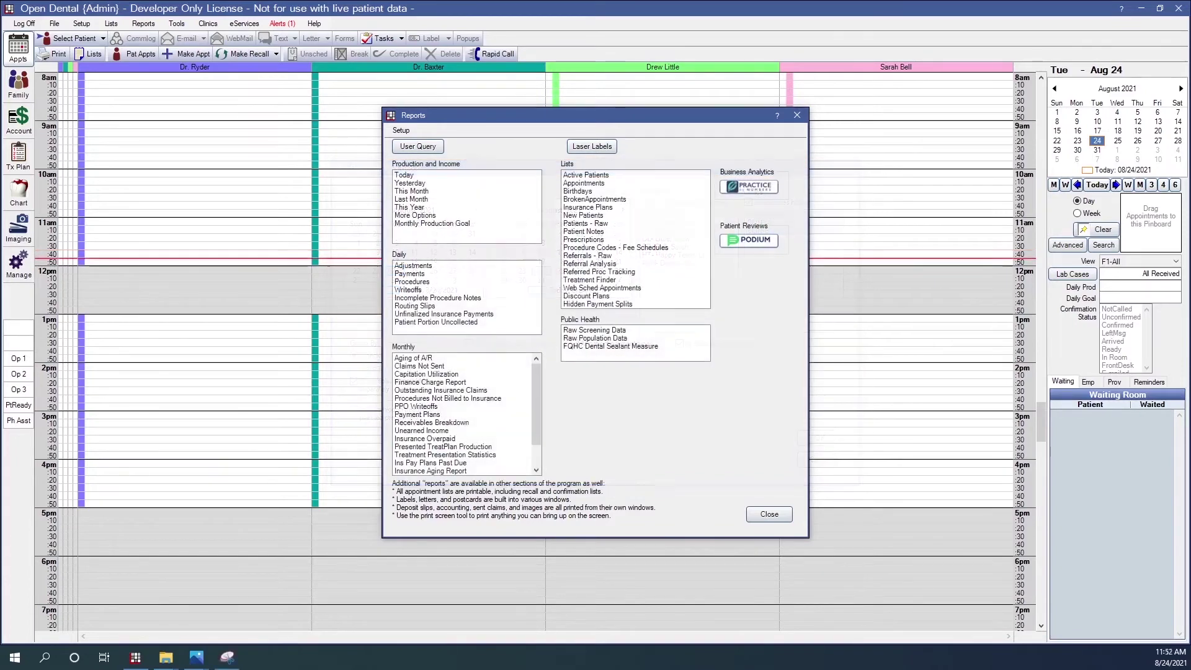
Step: Open the Daily Procedures options and review the proc_patient.png and proc_code.PNG sample reports
left_click(421, 282)
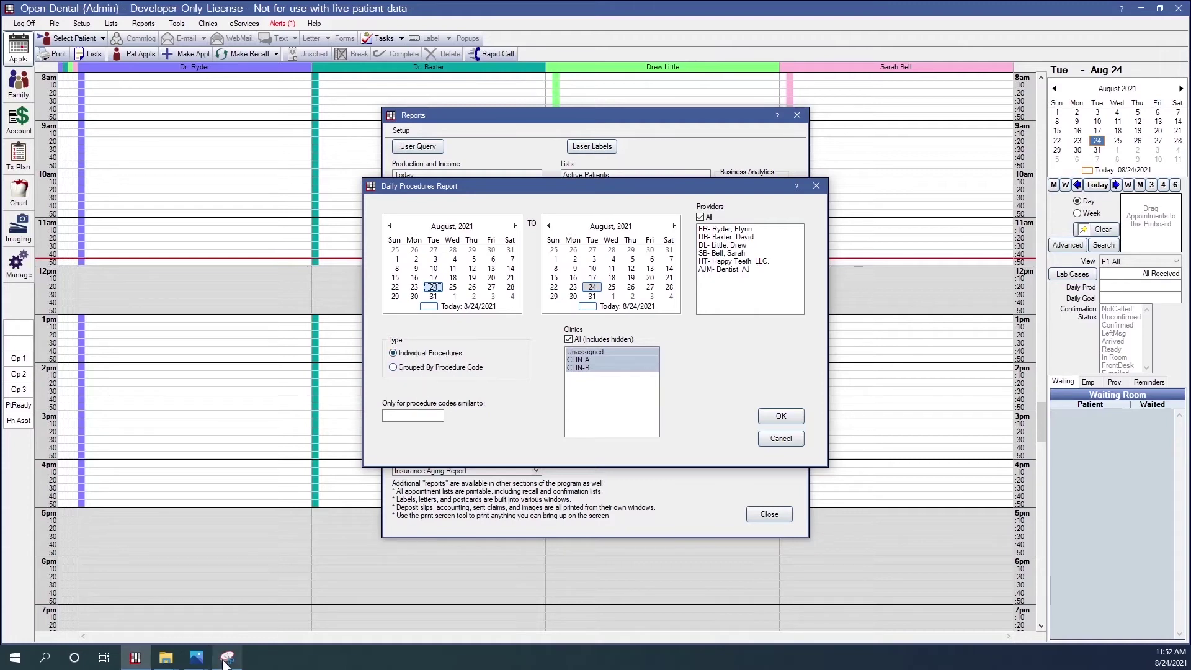
mouse_move(202, 663)
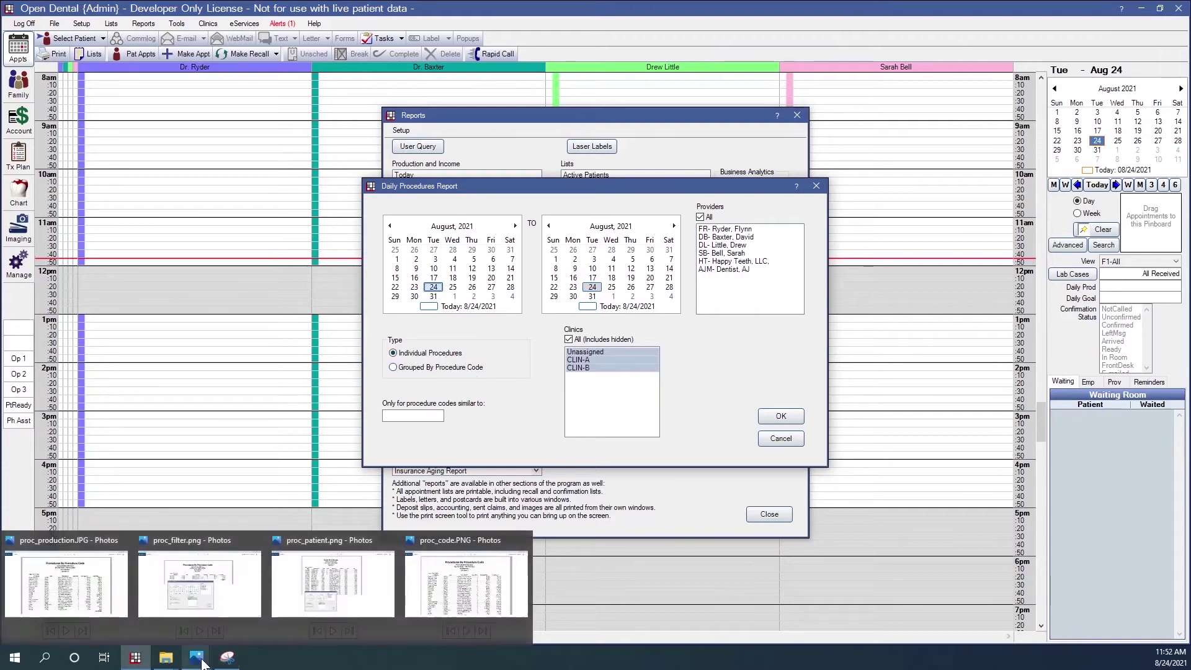
left_click(322, 587)
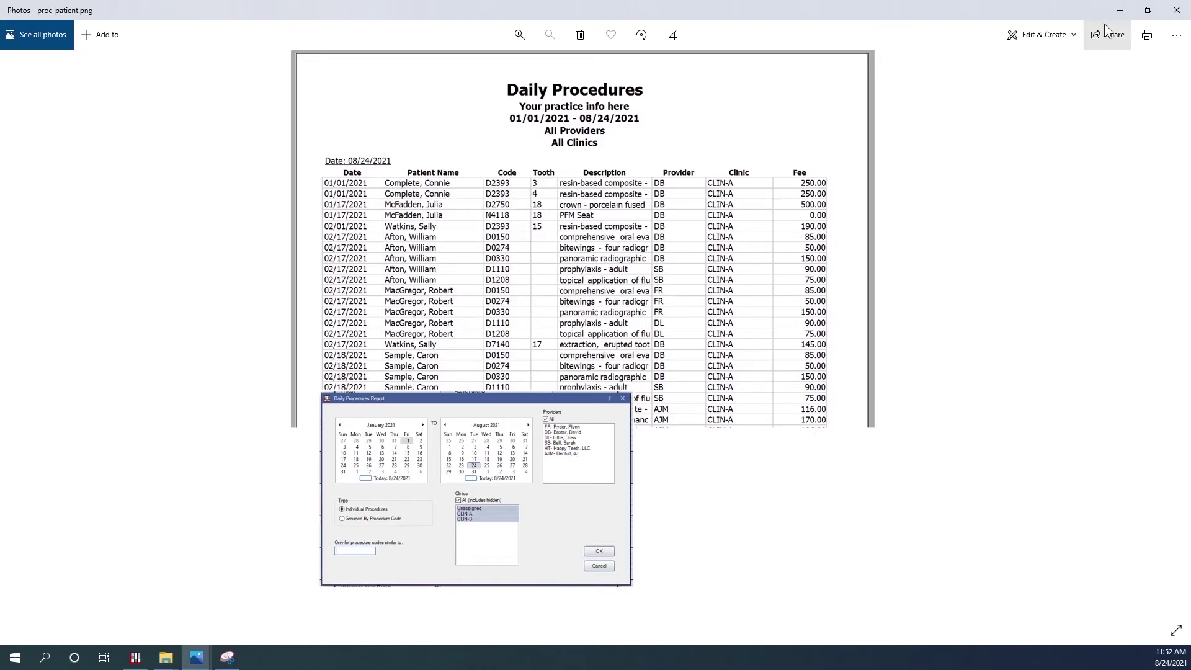
left_click(1119, 9)
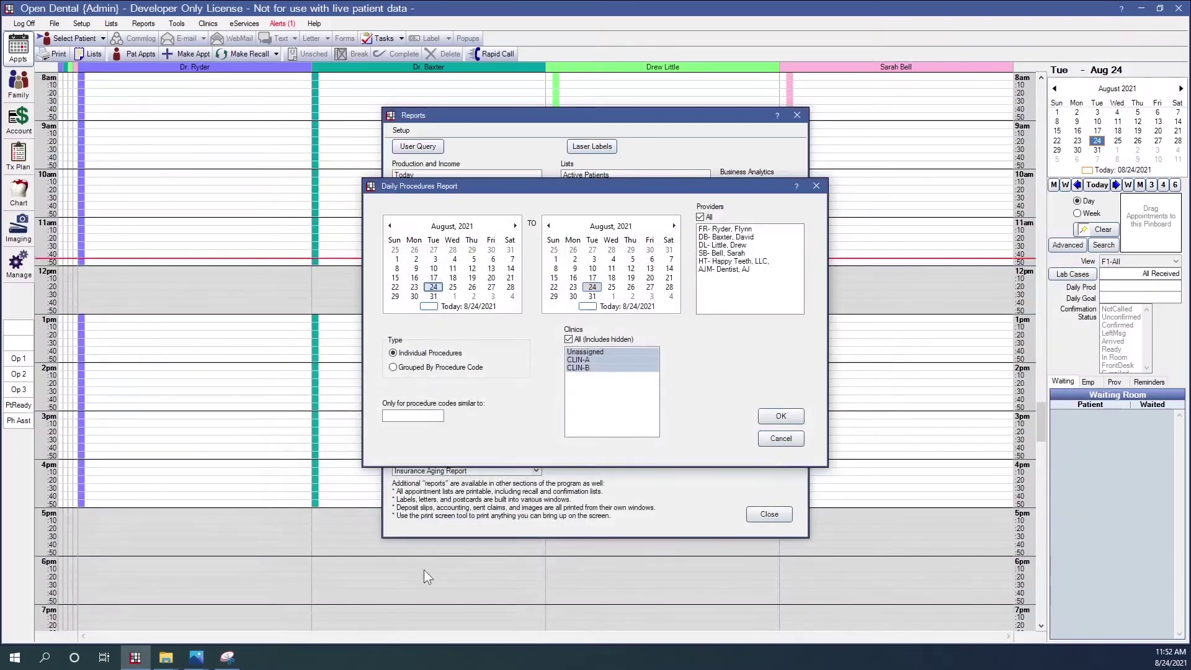
mouse_move(198, 661)
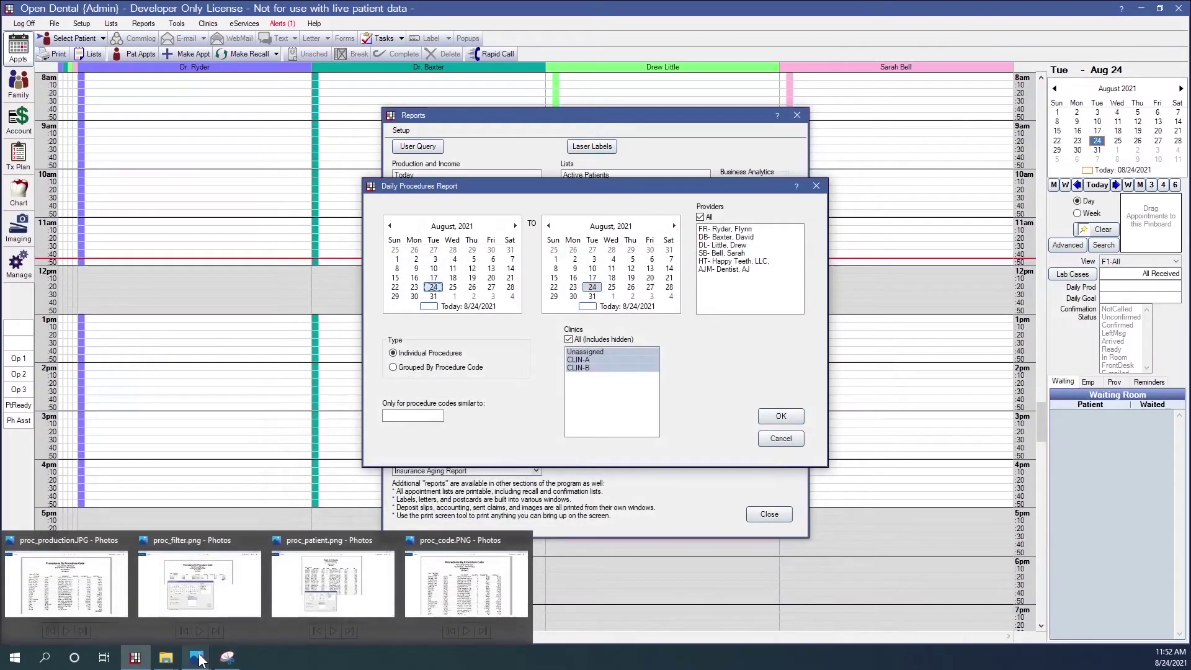
left_click(427, 583)
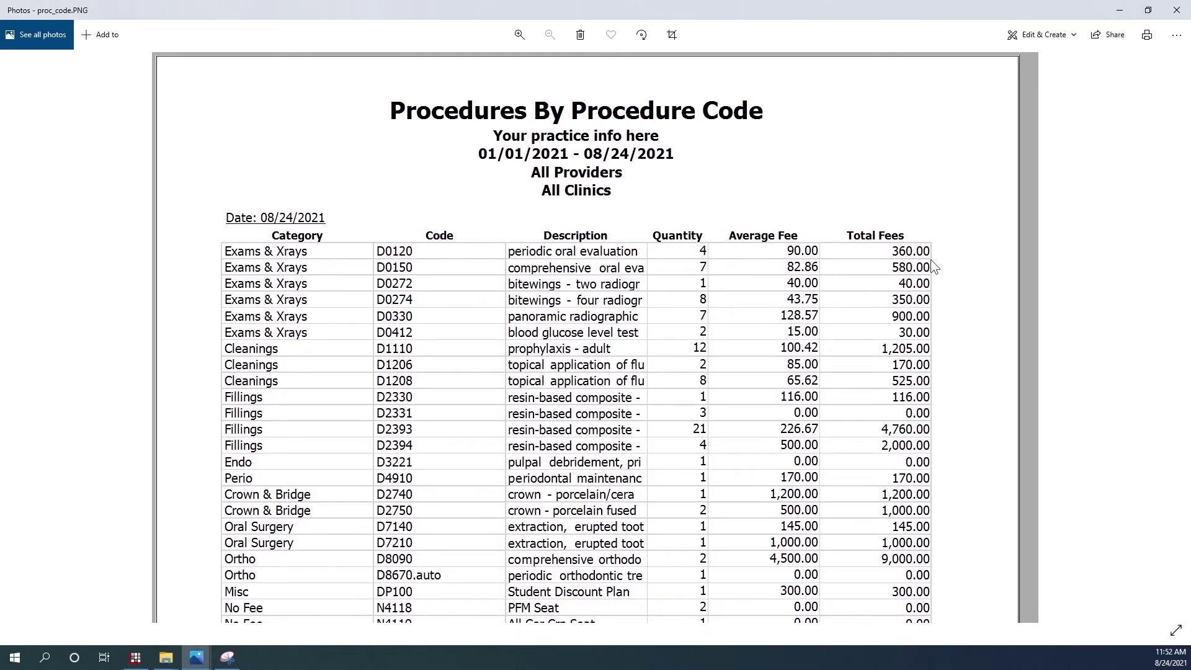
left_click(1121, 10)
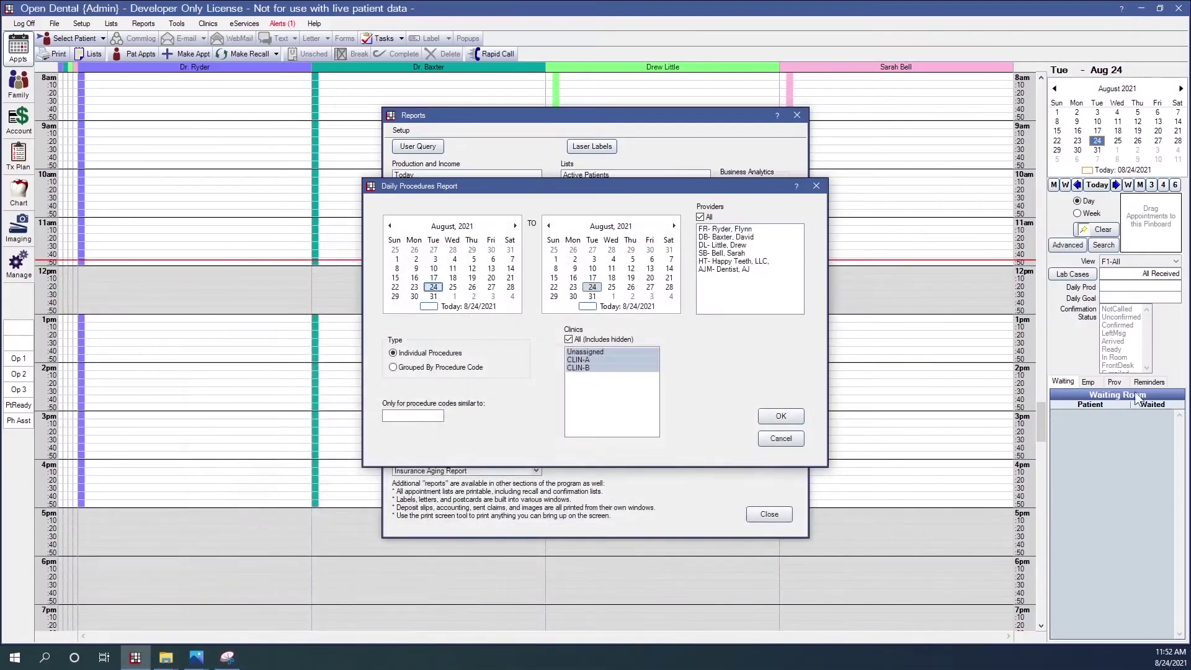
Step: Filter procedure codes to D1, comparing with the proc_filter.png and proc_production.JPG samples
left_click(407, 419)
left_click(409, 416)
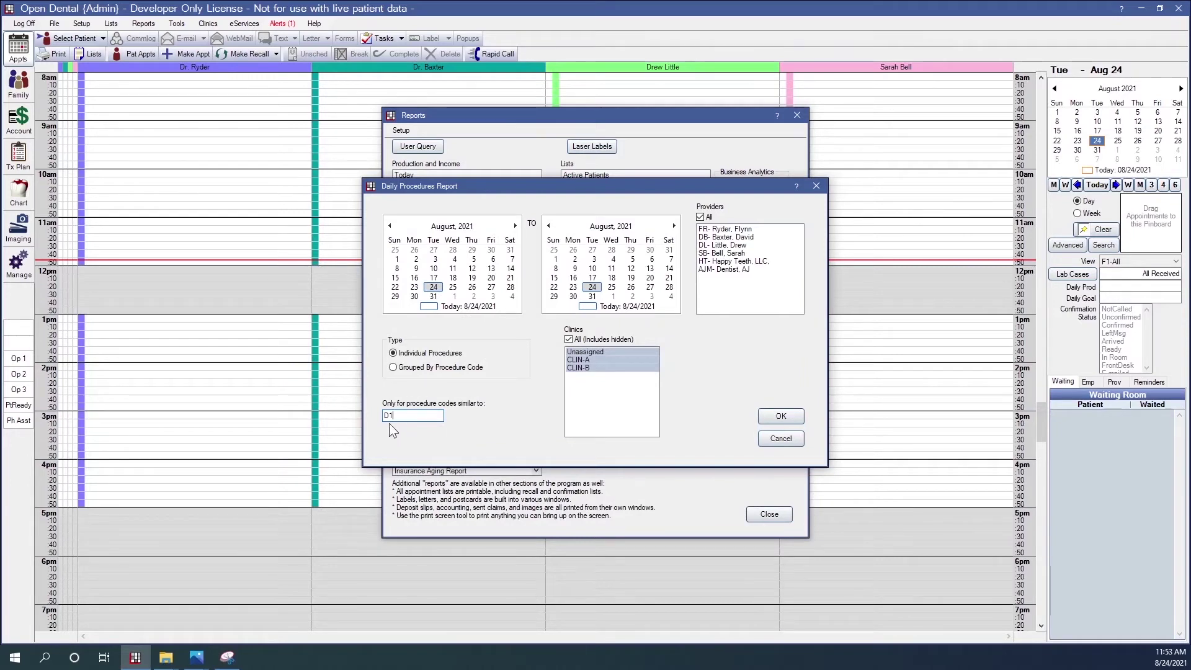
mouse_move(196, 656)
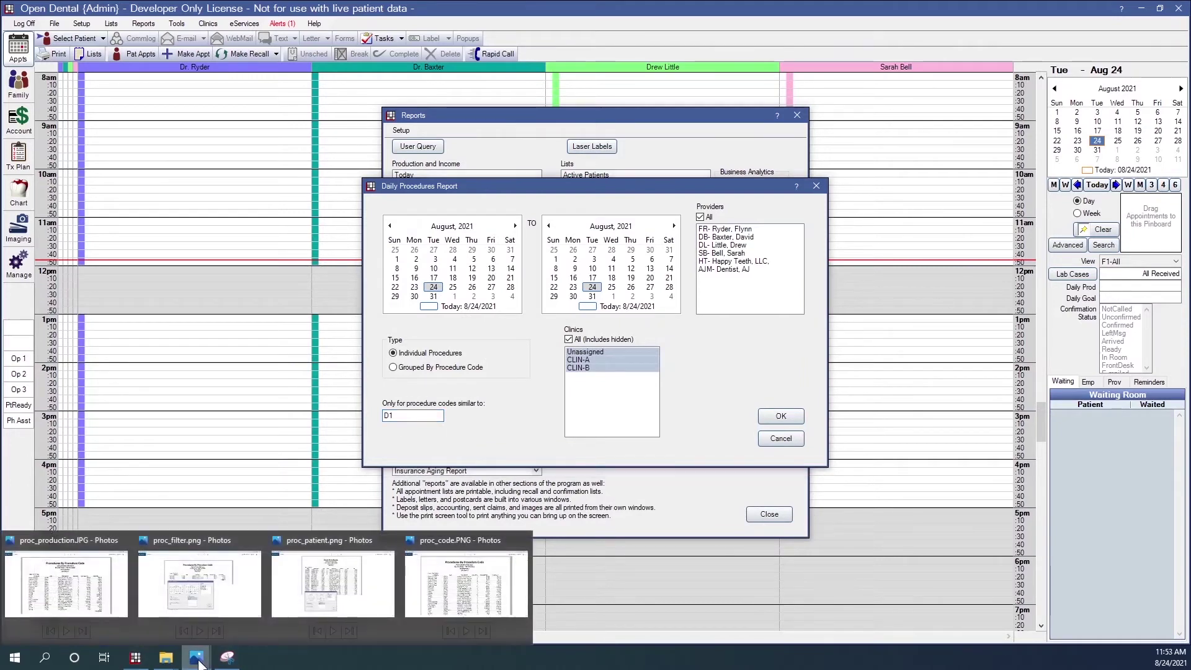
left_click(229, 594)
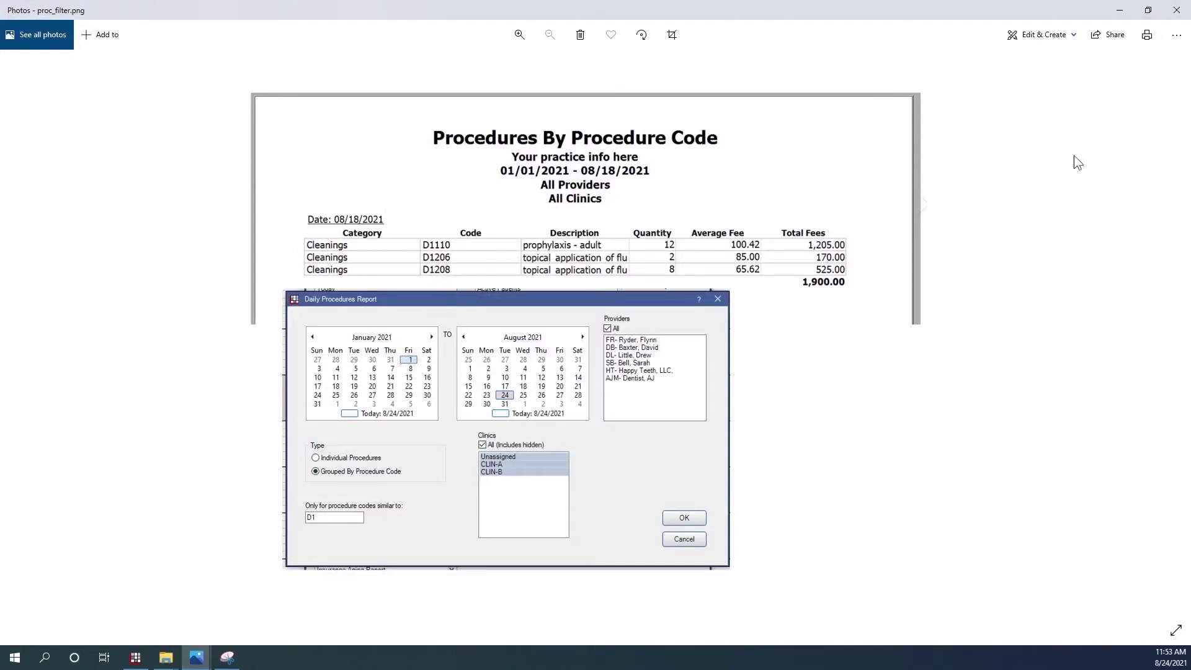
left_click(1120, 10)
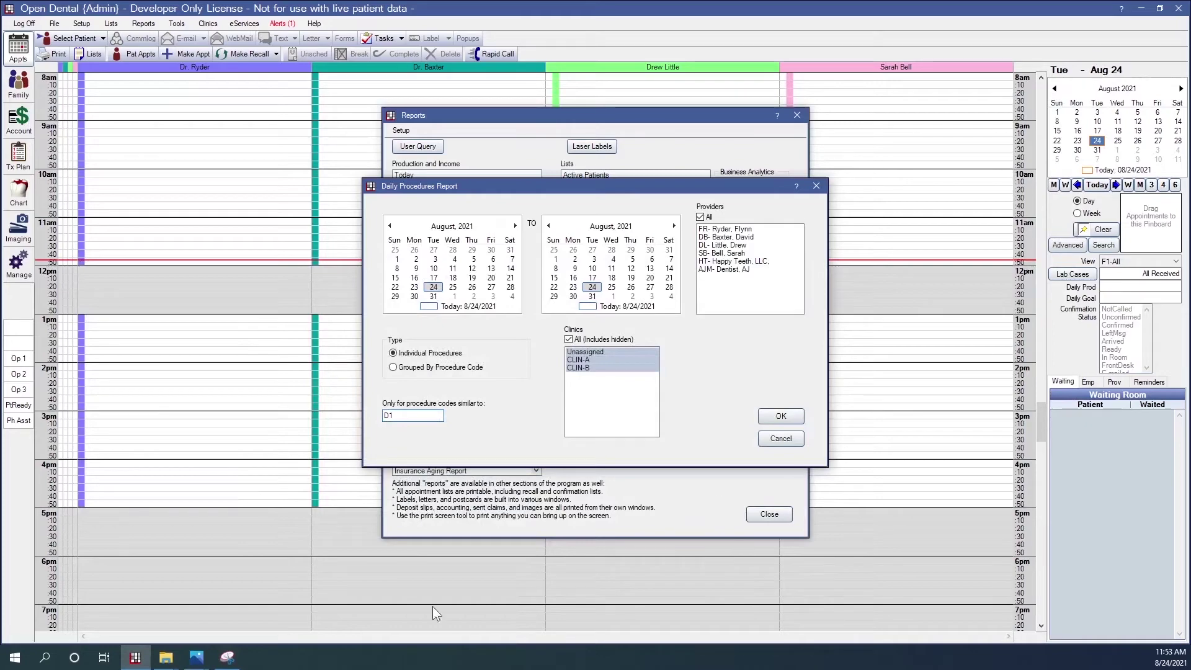
mouse_move(195, 661)
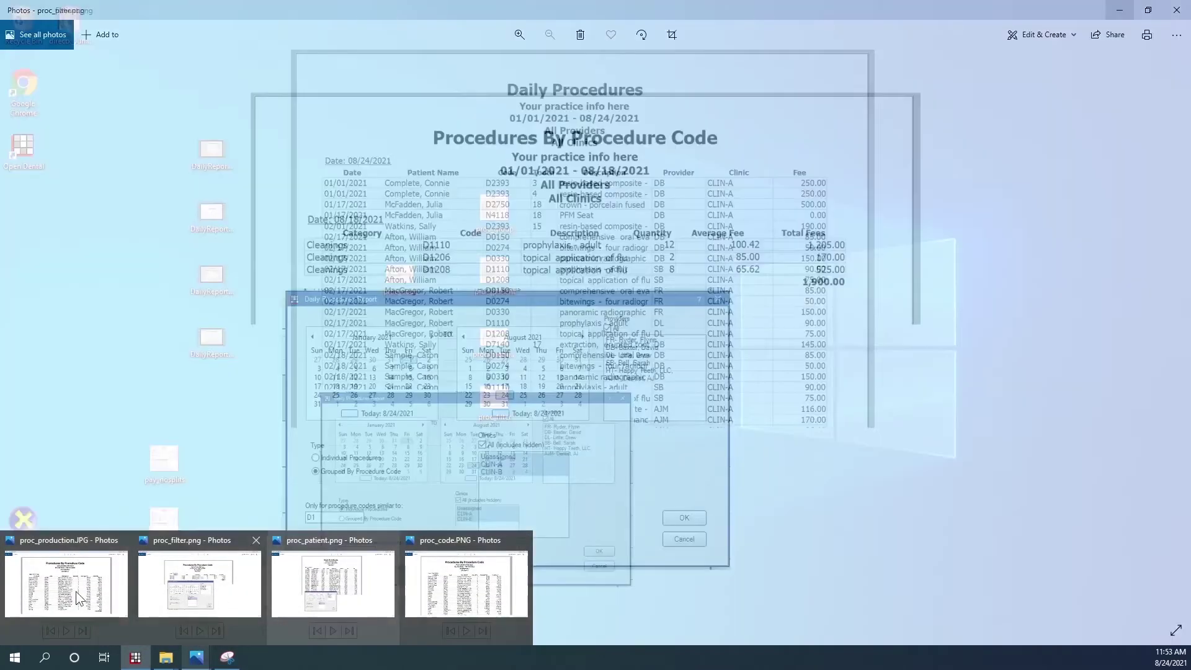
left_click(82, 599)
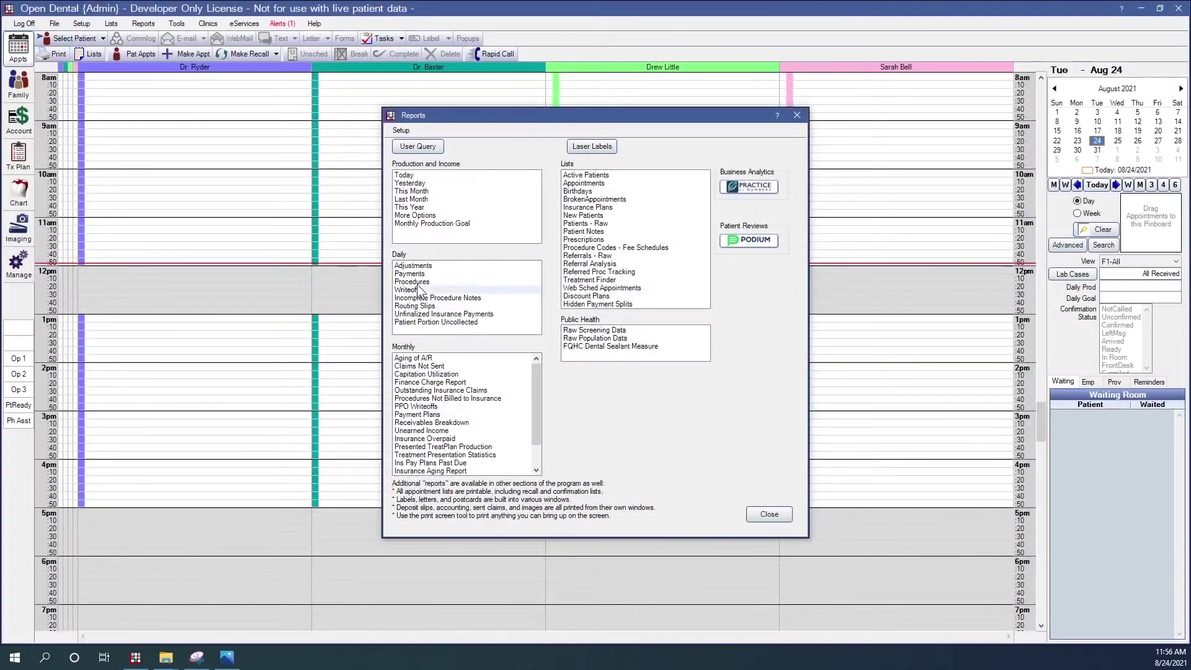
left_click(408, 290)
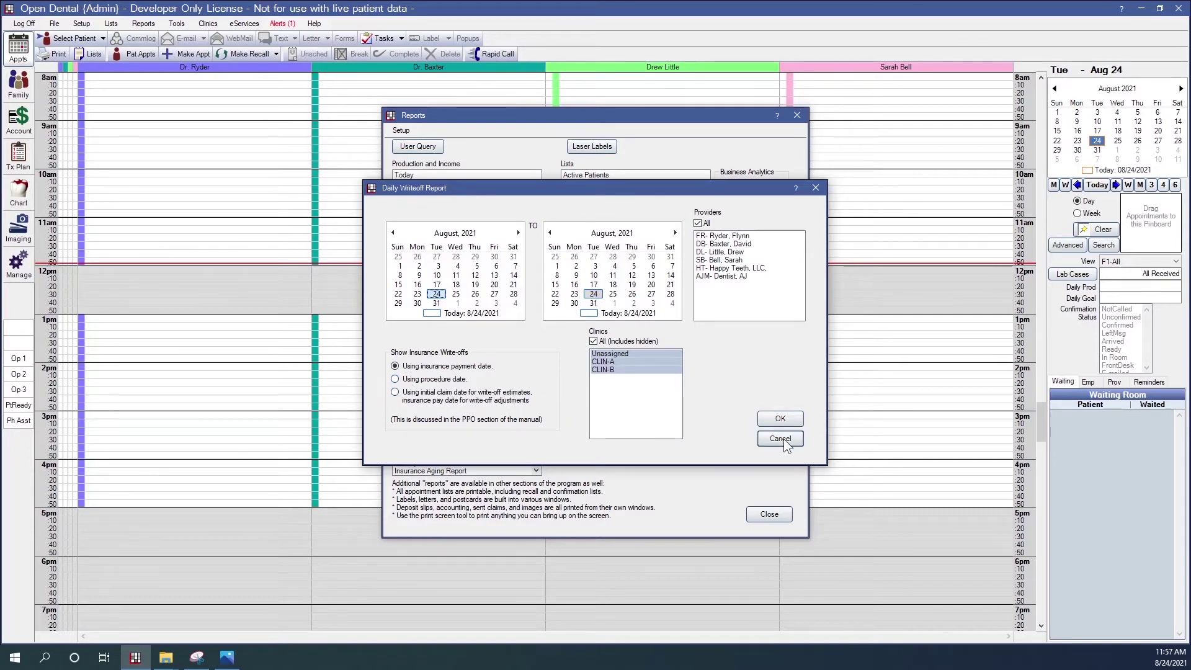
left_click(227, 658)
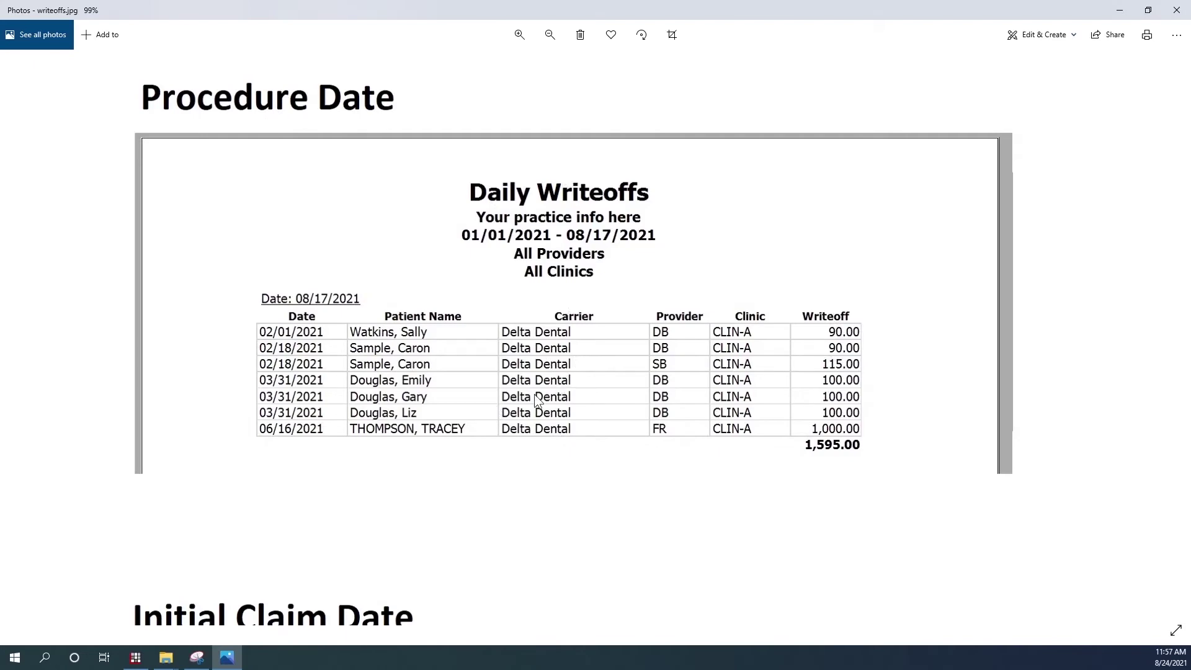
scroll(534, 395, "down", 5)
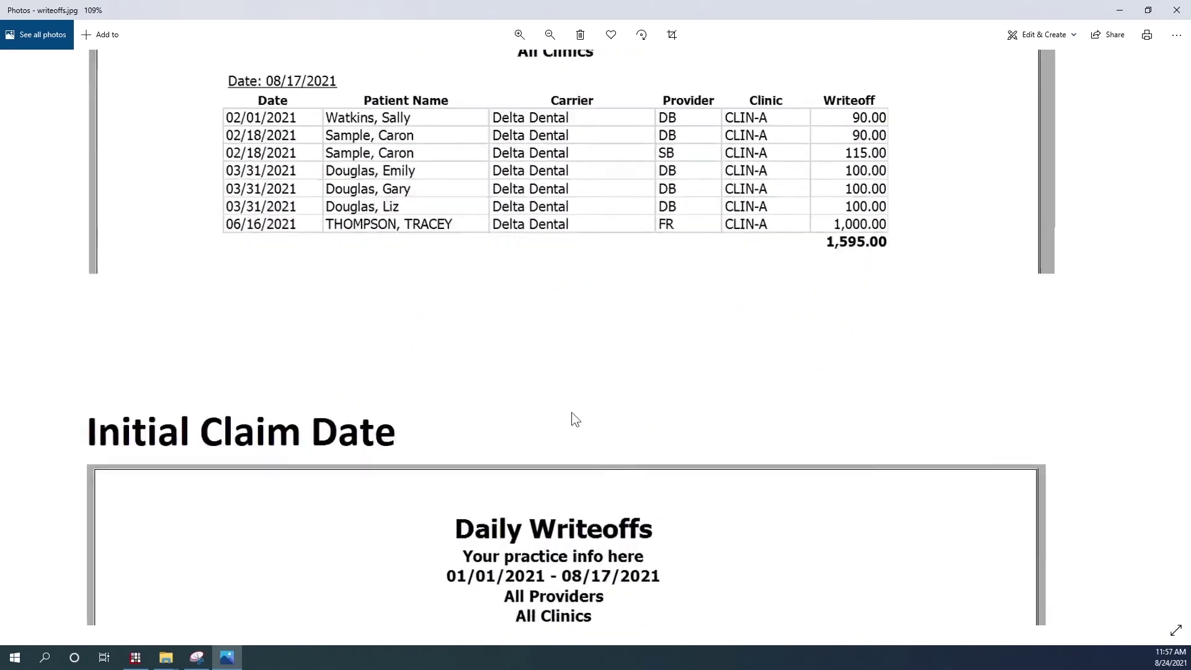
scroll(579, 161, "up", 1)
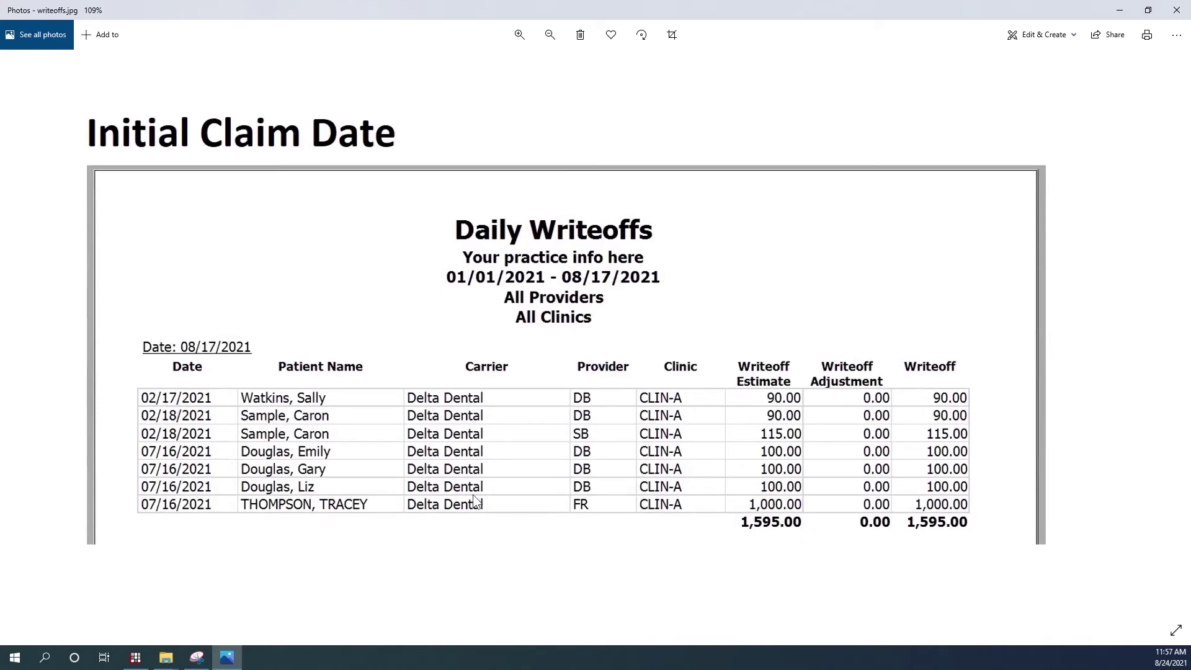
left_click_drag(557, 598, 513, 162)
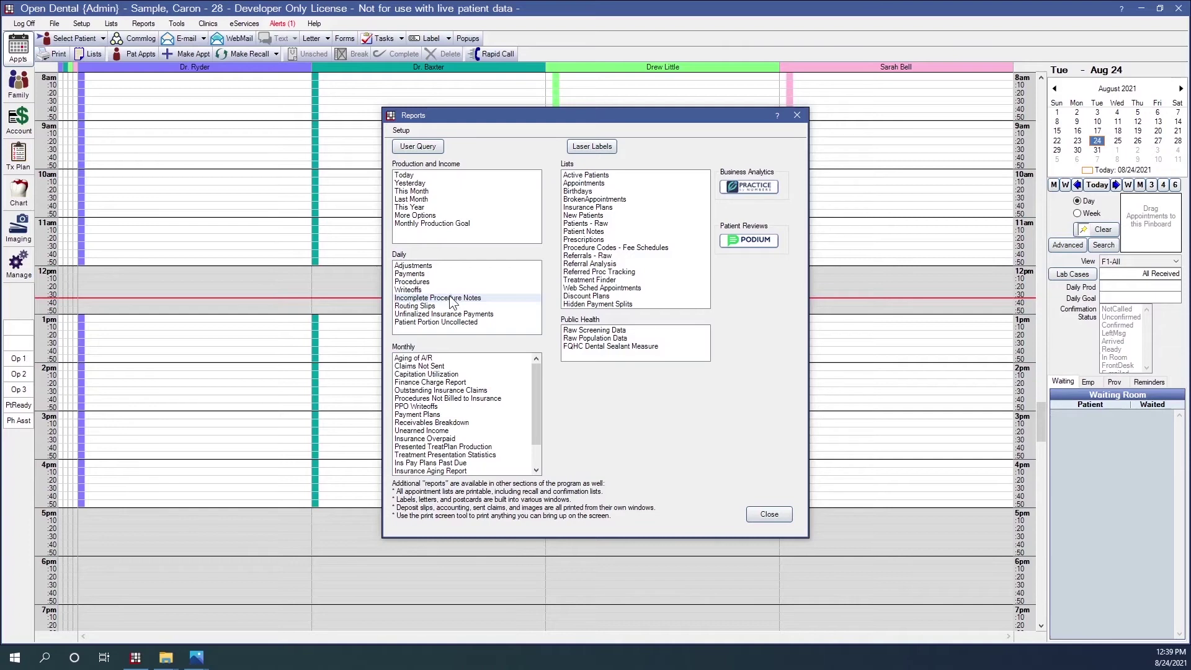
Step: Open Incomplete Procedure Notes, choose All clinics including hidden, set From to 01/01/2021, and refresh
double_click(450, 298)
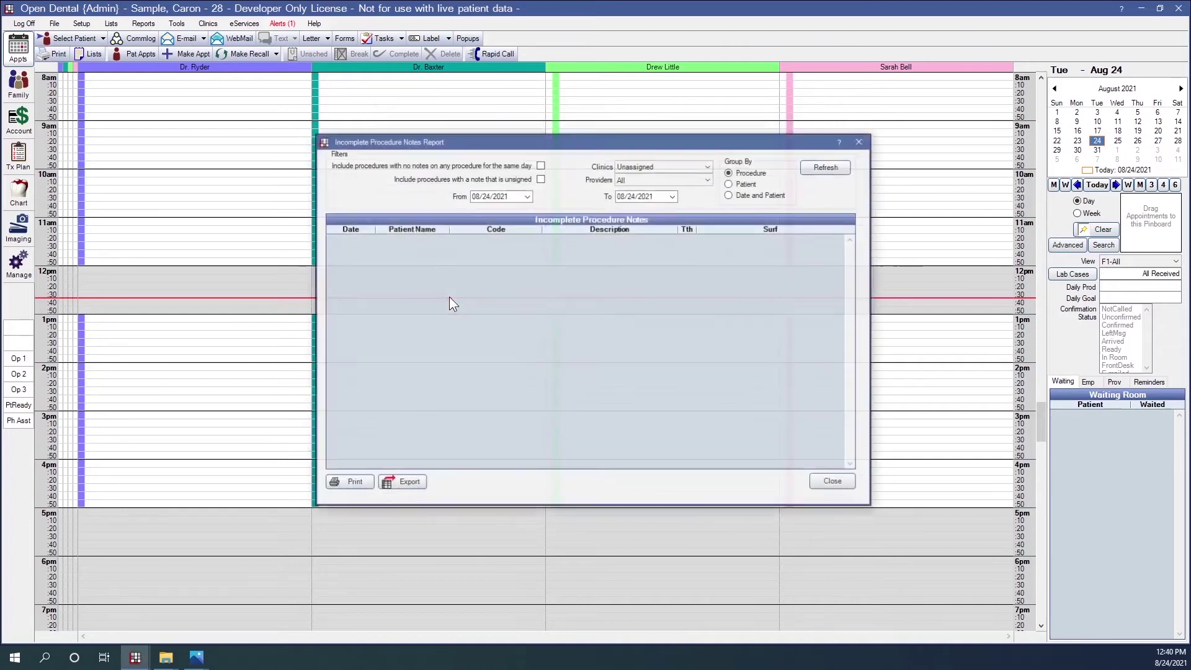
left_click(707, 165)
left_click(689, 175)
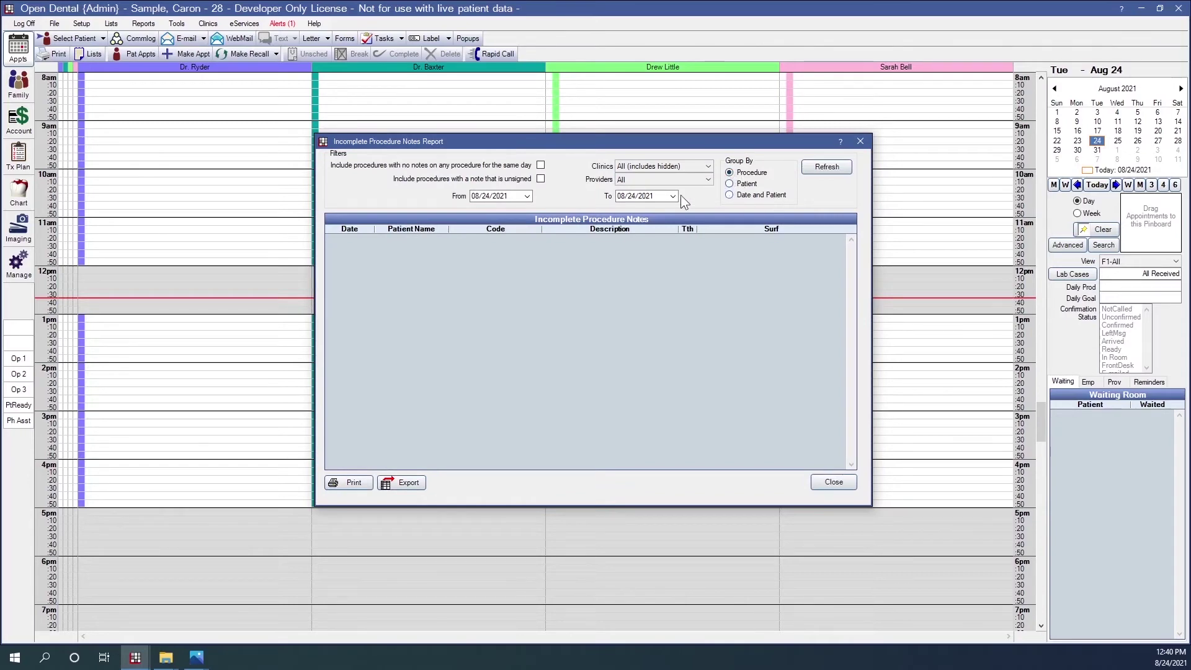
left_click(527, 196)
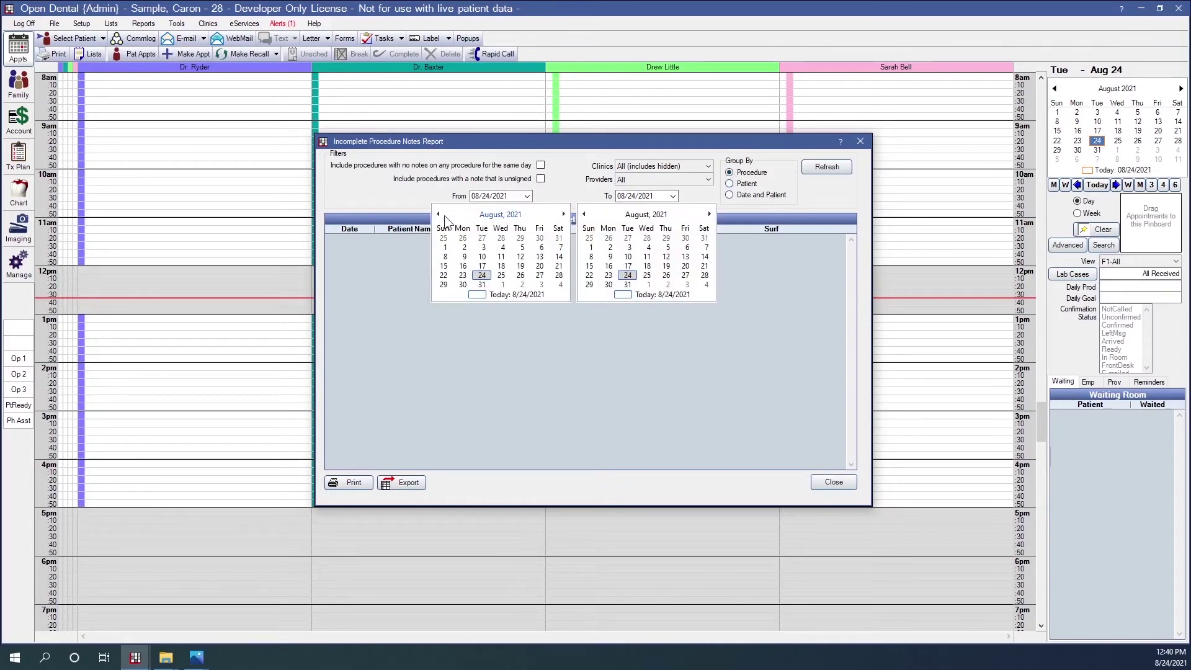
left_click(499, 215)
left_click(450, 234)
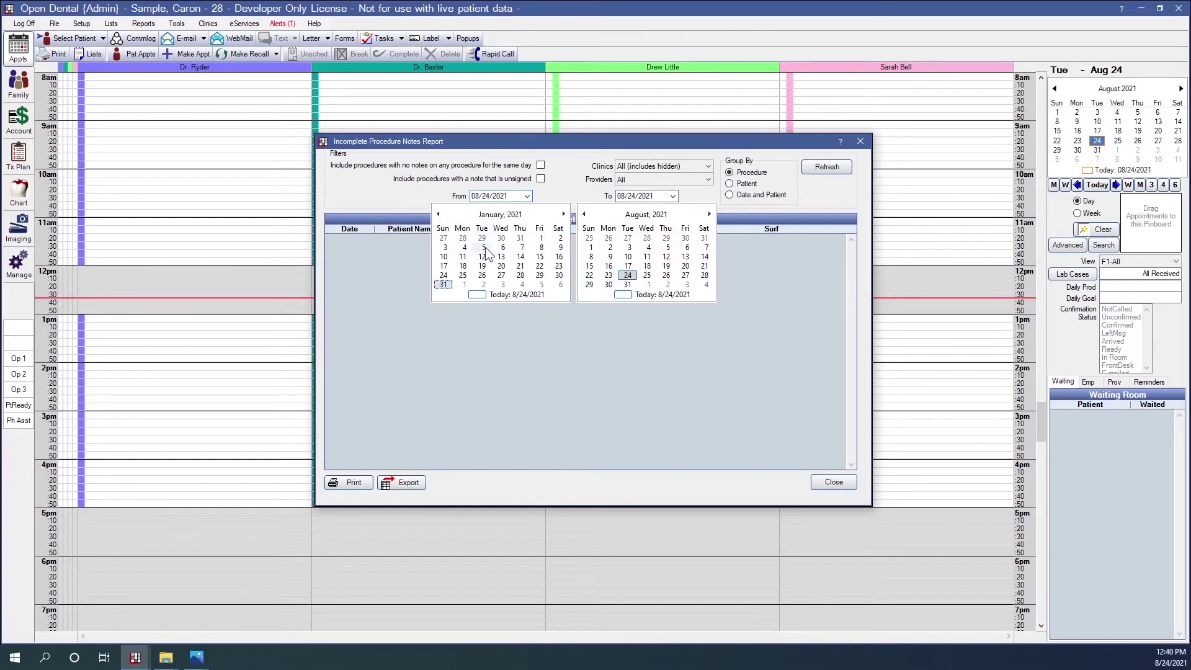
left_click(538, 238)
left_click(826, 167)
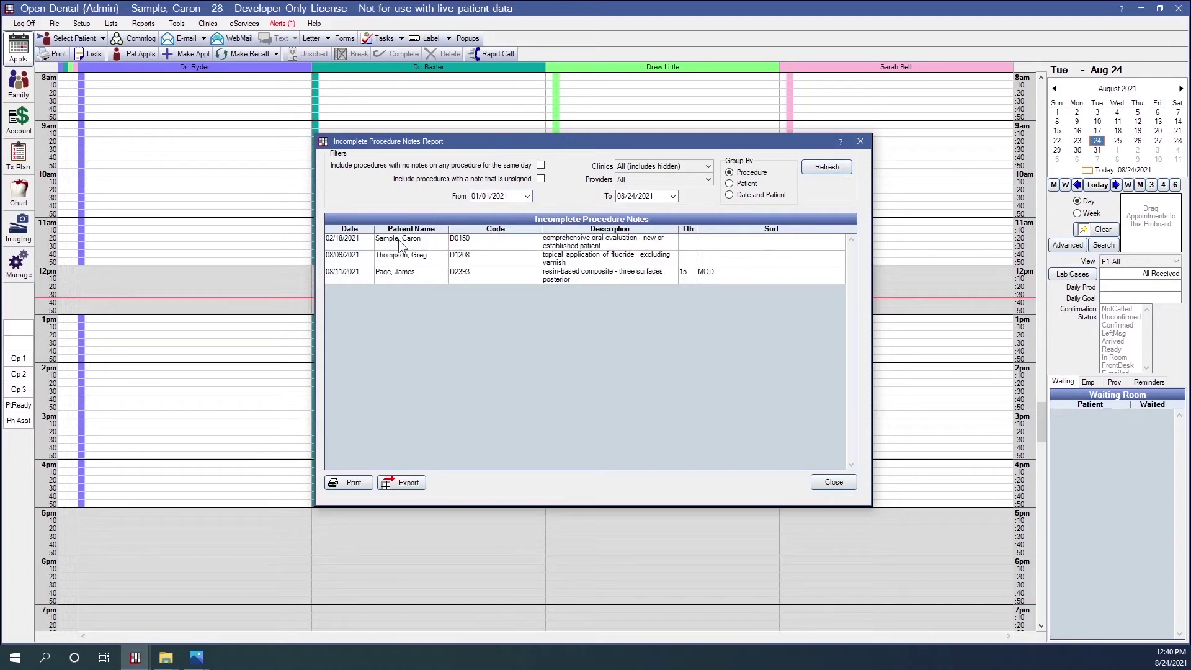
Step: Open the first listed patient's chart and view the D0150 evaluation's details without saving
right_click(508, 240)
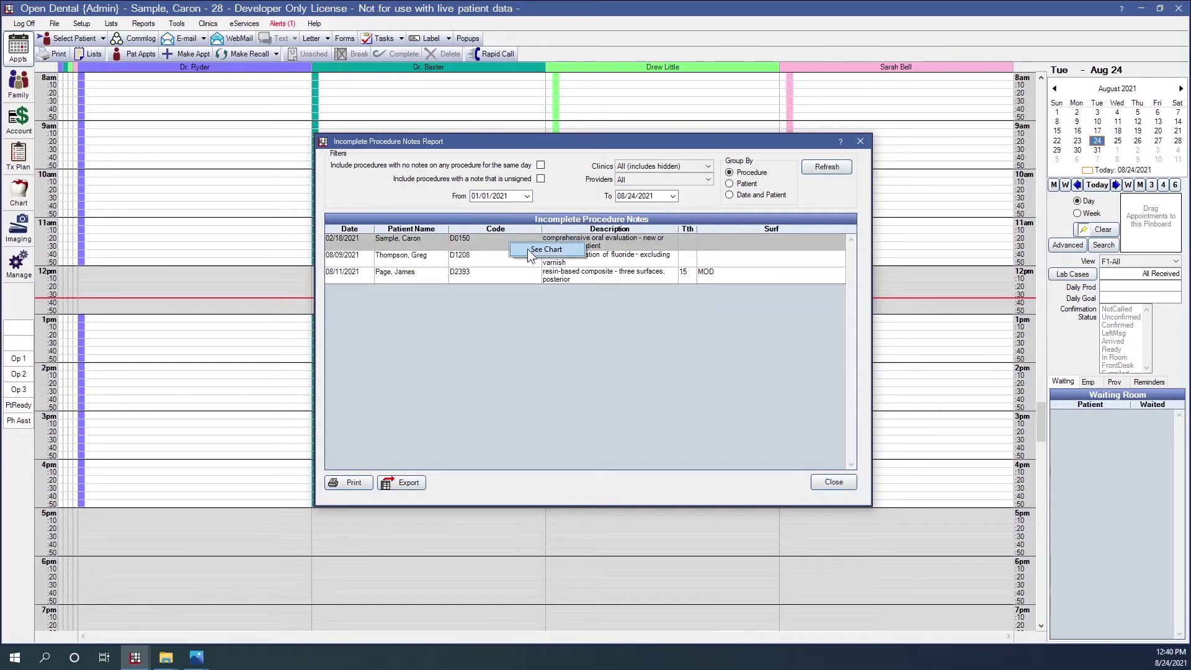
left_click(531, 250)
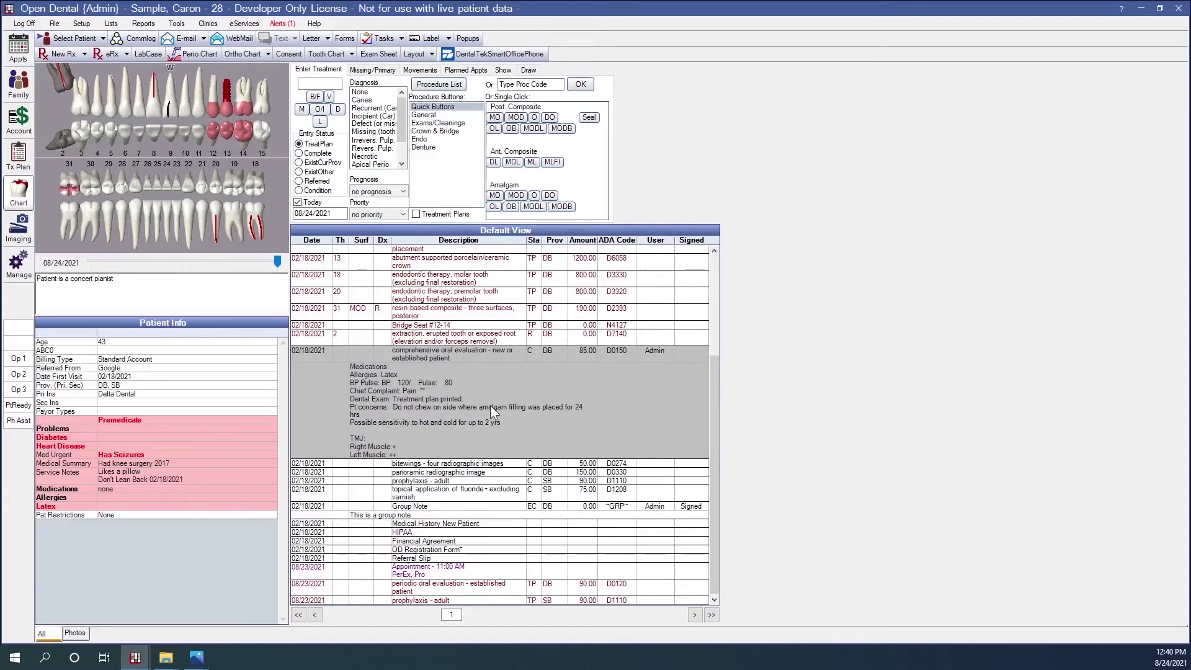
double_click(422, 392)
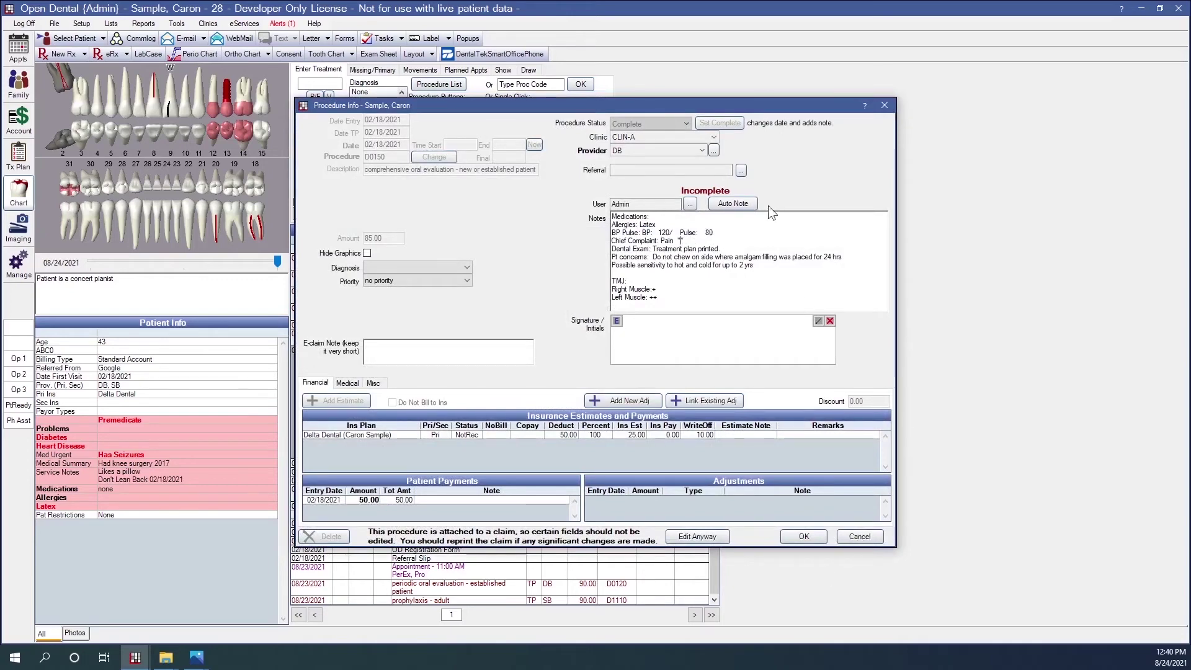
left_click(876, 537)
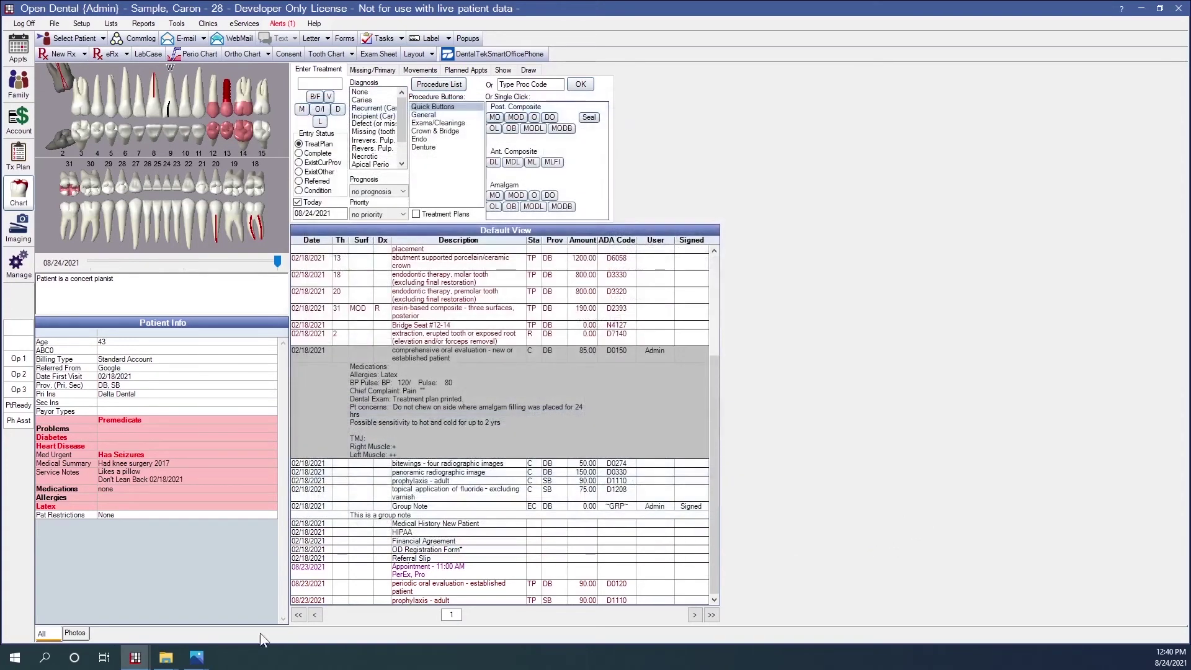
Step: Refresh the incomplete notes report to include same-day procedures without notes and unsigned notes
mouse_move(135, 657)
left_click(178, 625)
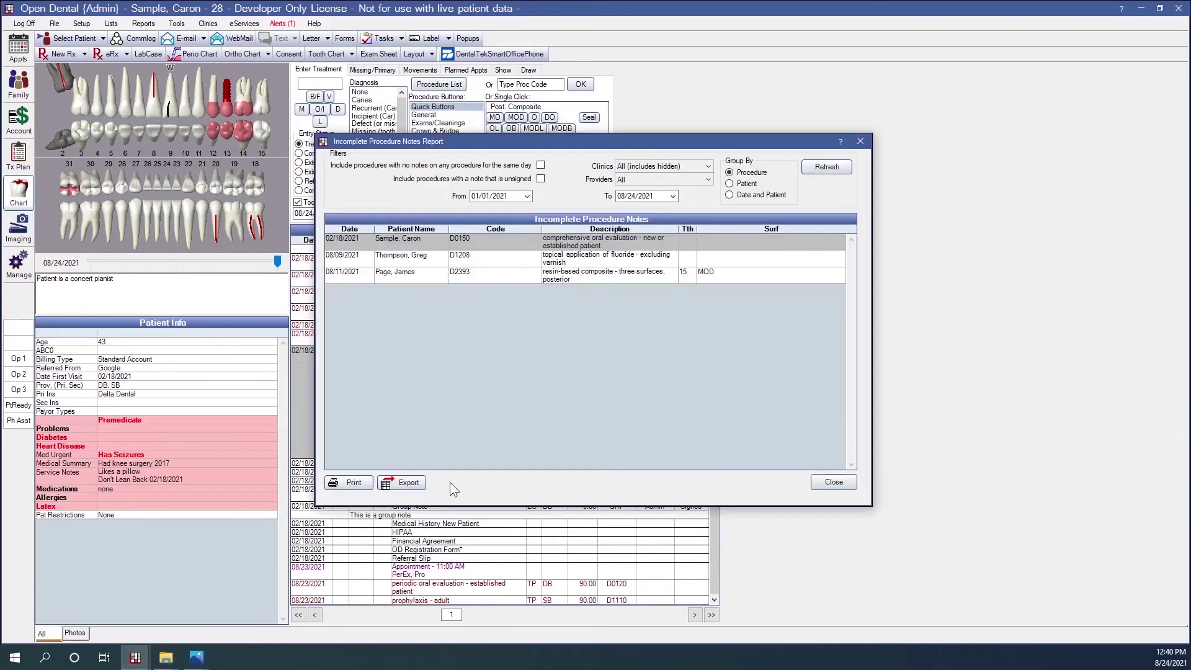
left_click(541, 165)
left_click(827, 166)
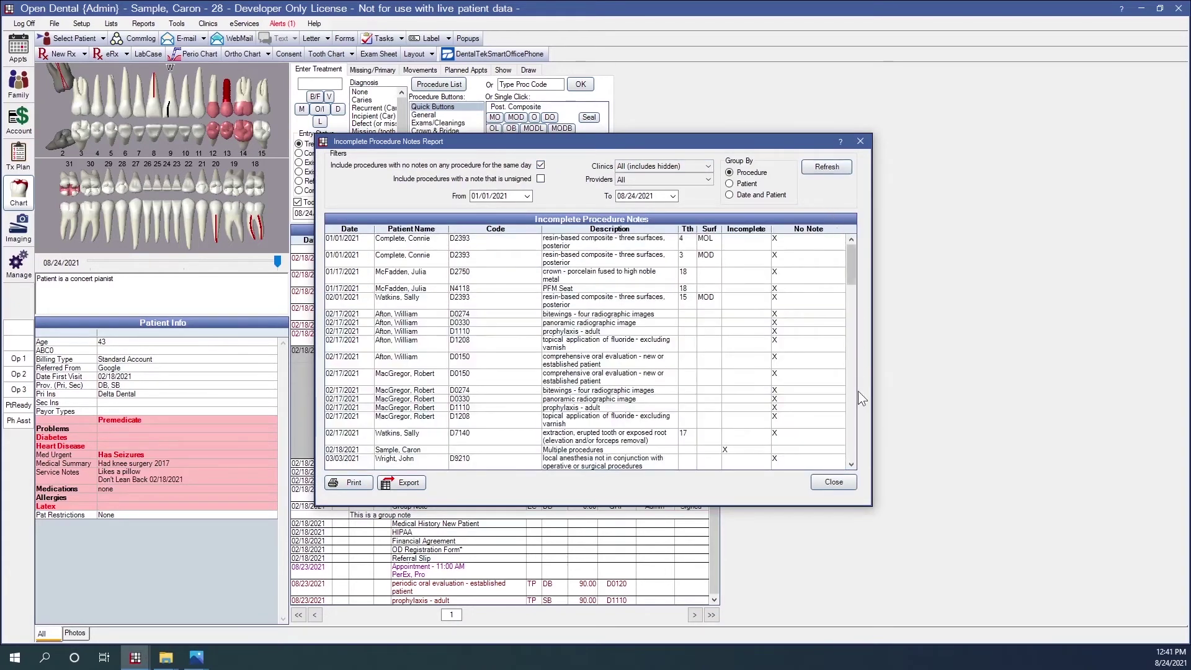
left_click(540, 179)
left_click(820, 166)
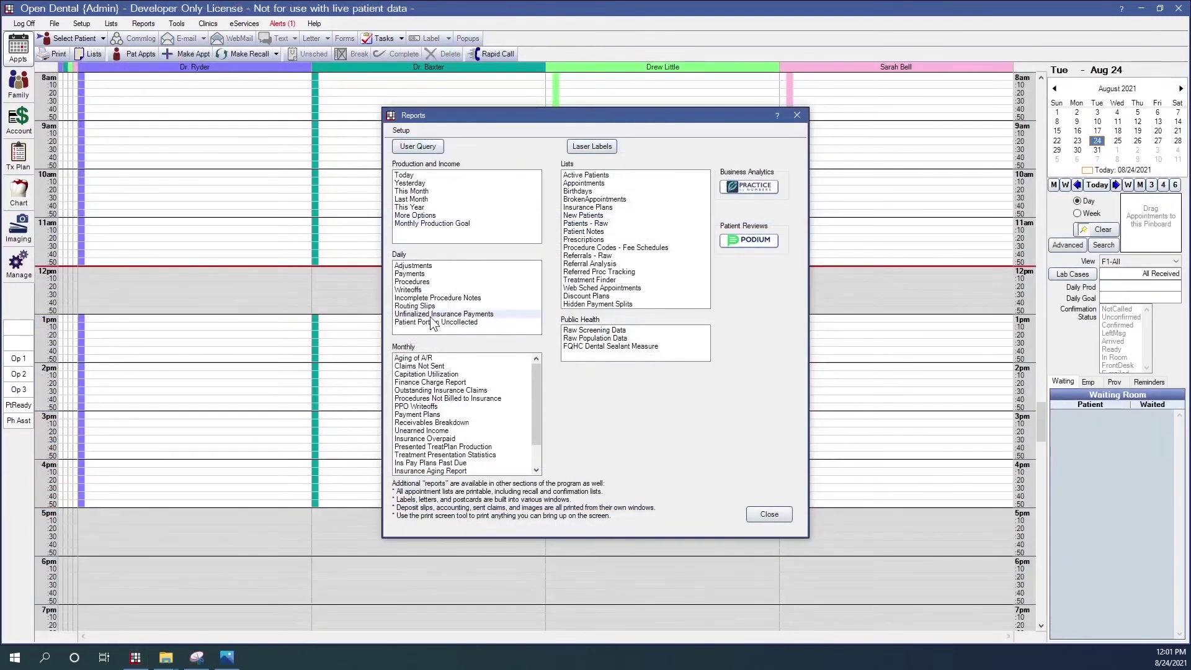
Step: Open the Routing Slips report and select its date field
left_click(427, 306)
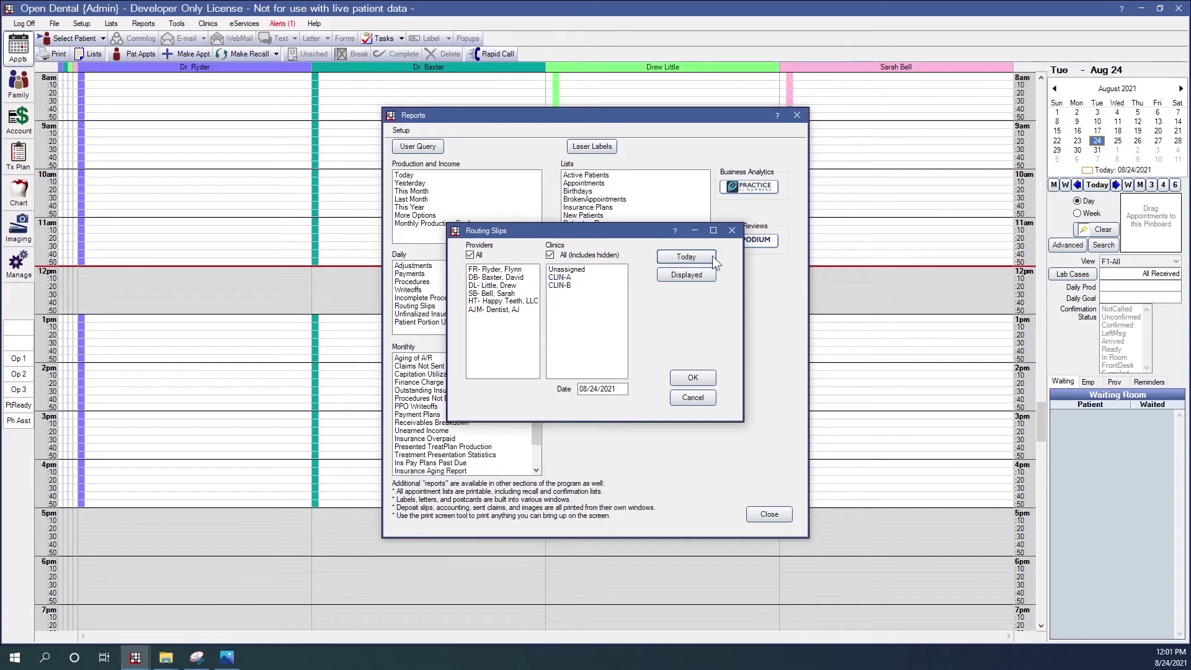
left_click_drag(619, 392, 581, 391)
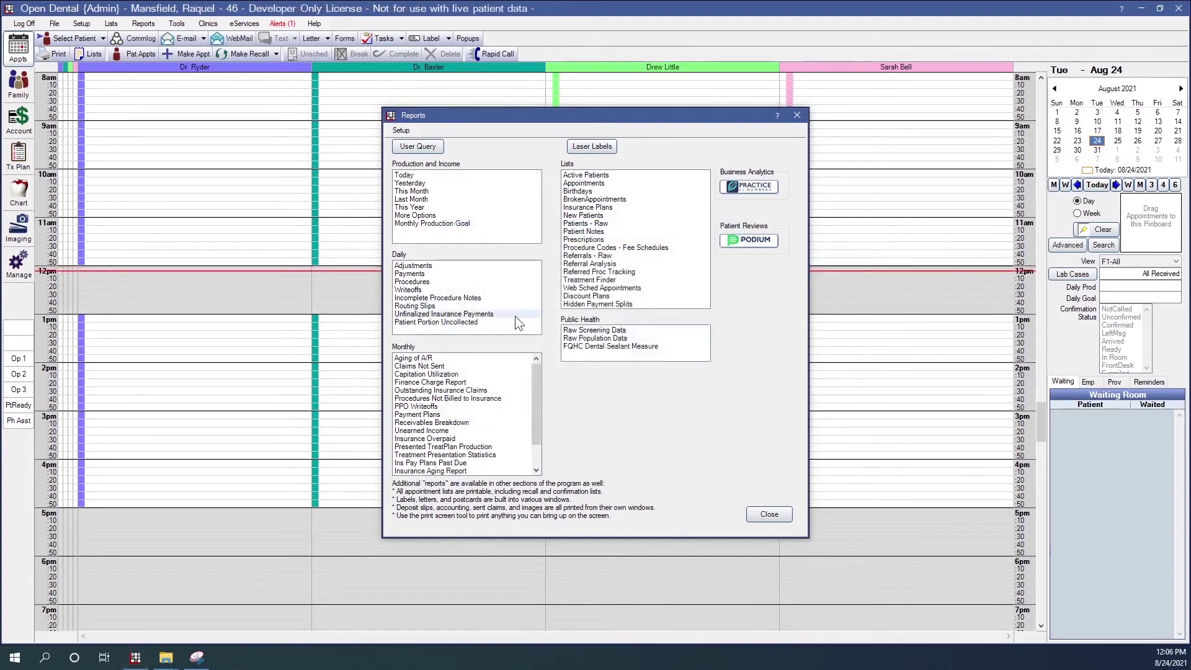
double_click(468, 313)
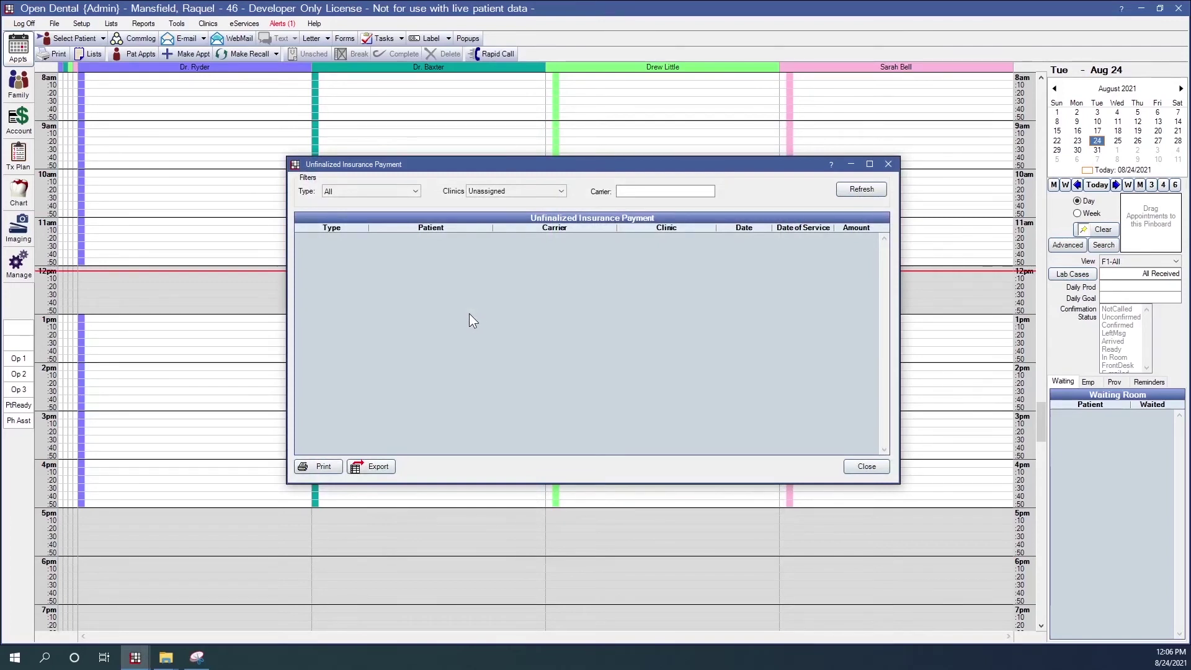
left_click(416, 191)
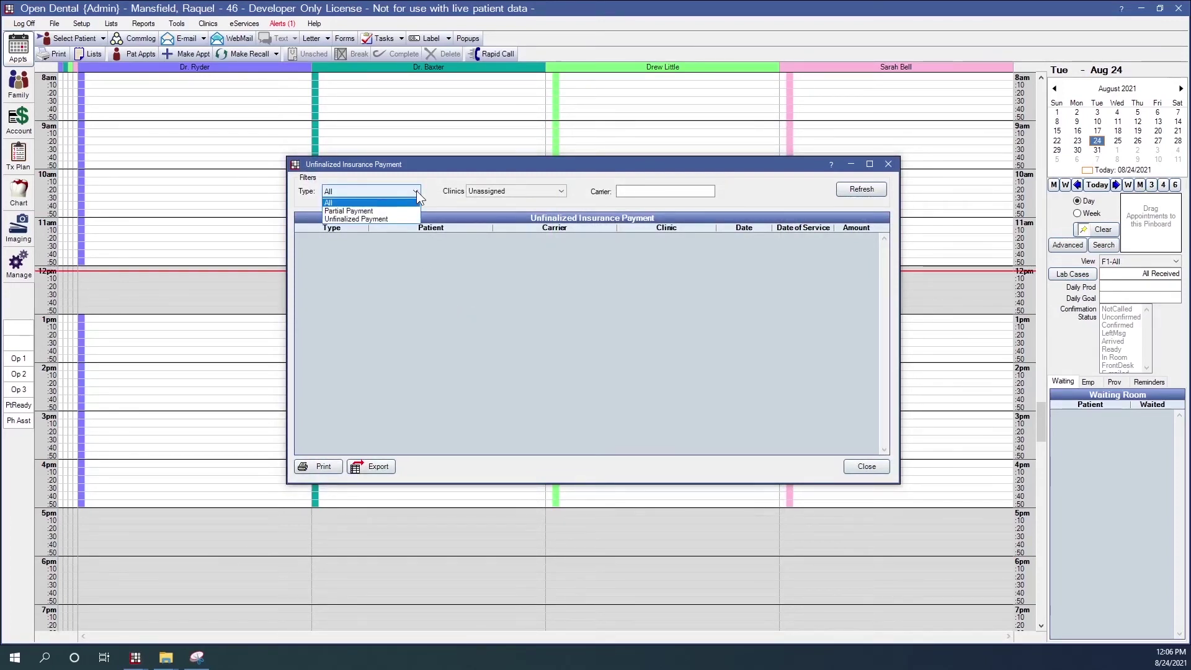
left_click(415, 191)
left_click(562, 192)
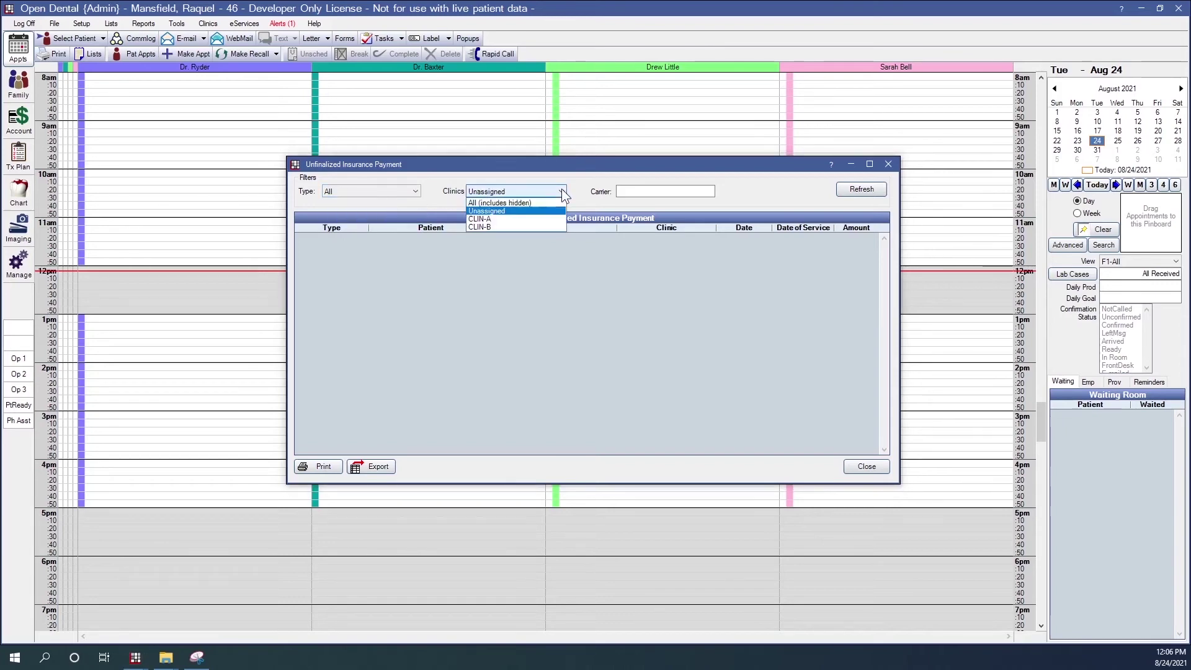
left_click(534, 202)
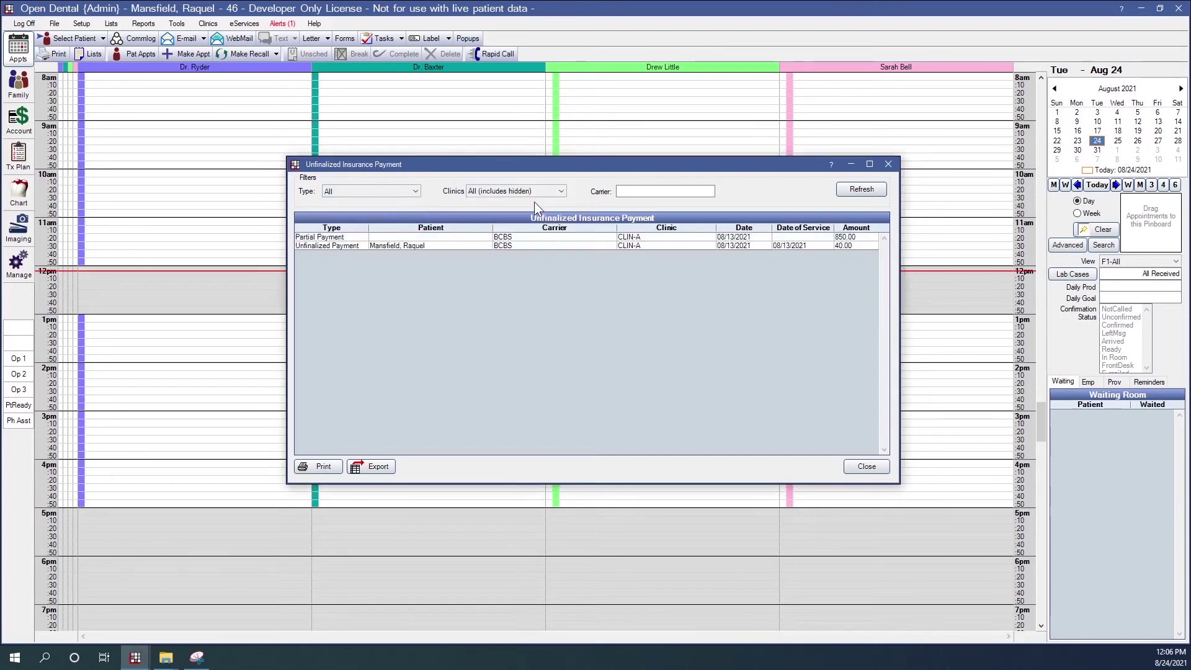
left_click(626, 191)
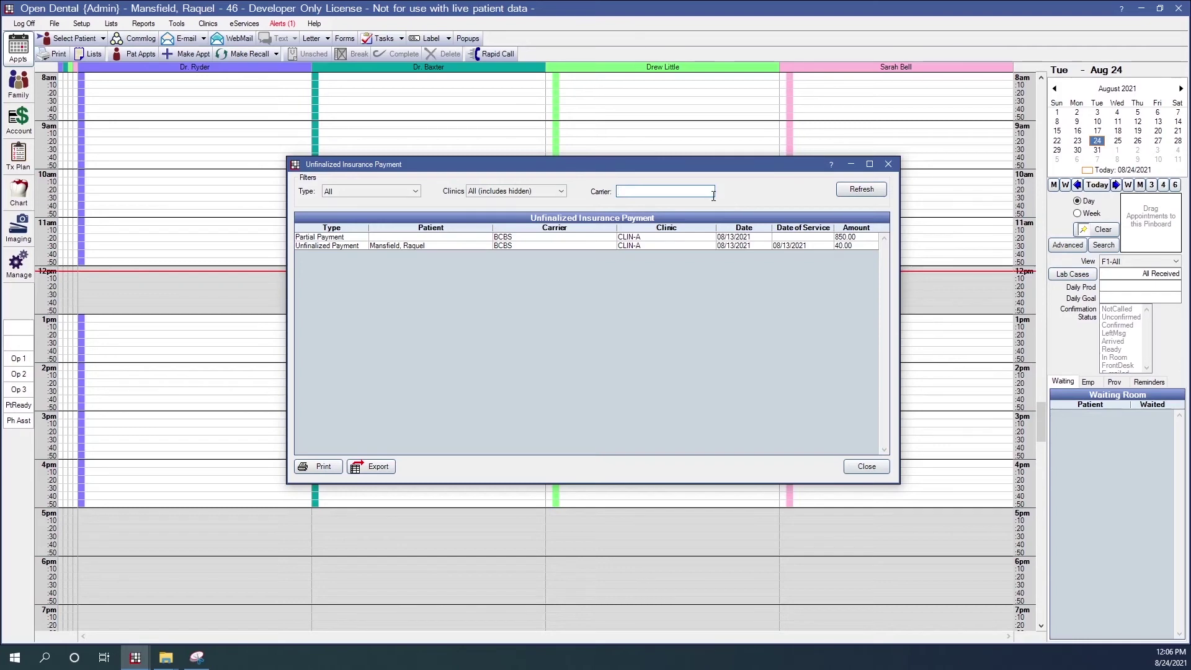
right_click(403, 236)
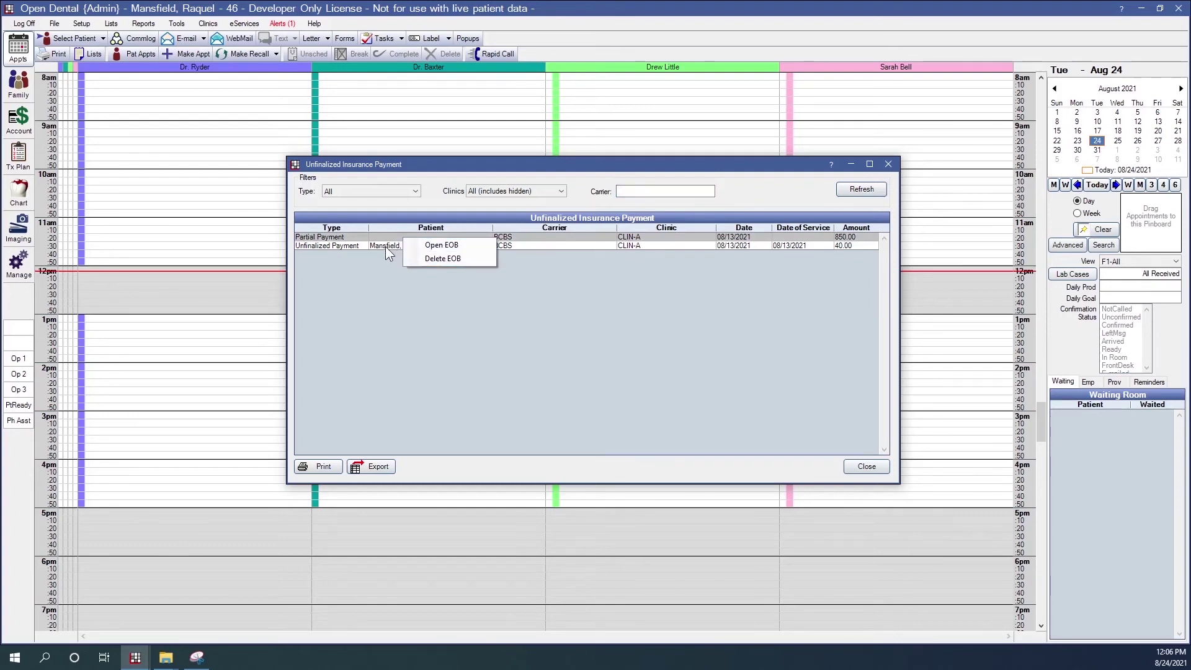
left_click(385, 245)
right_click(386, 244)
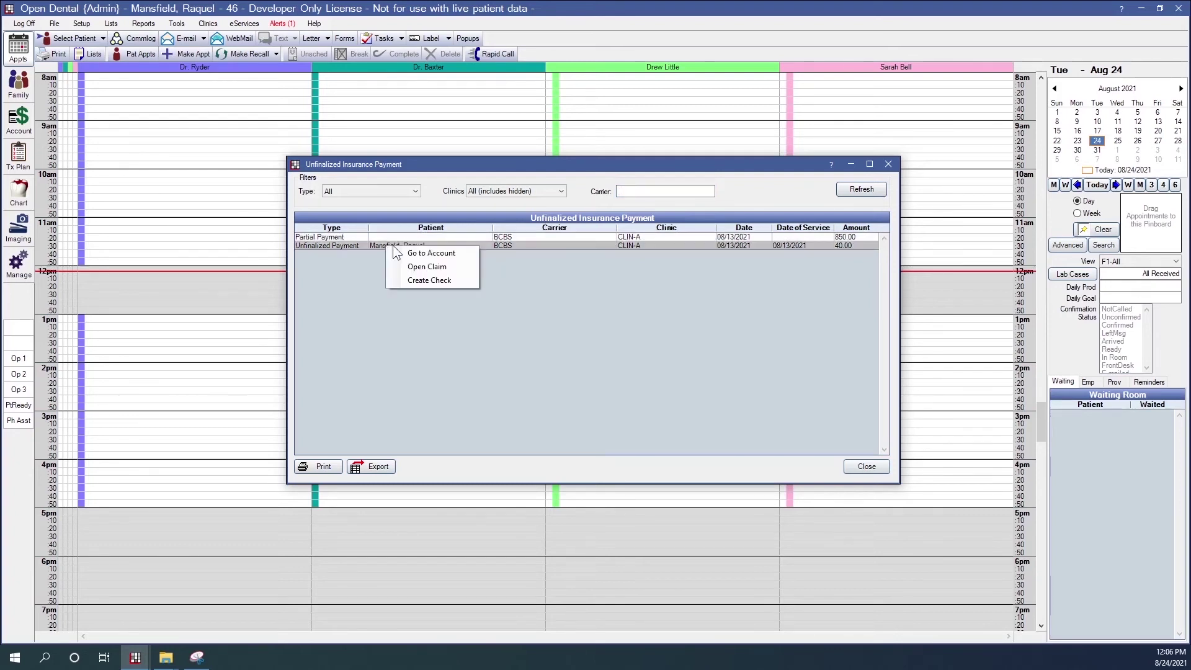
left_click(554, 311)
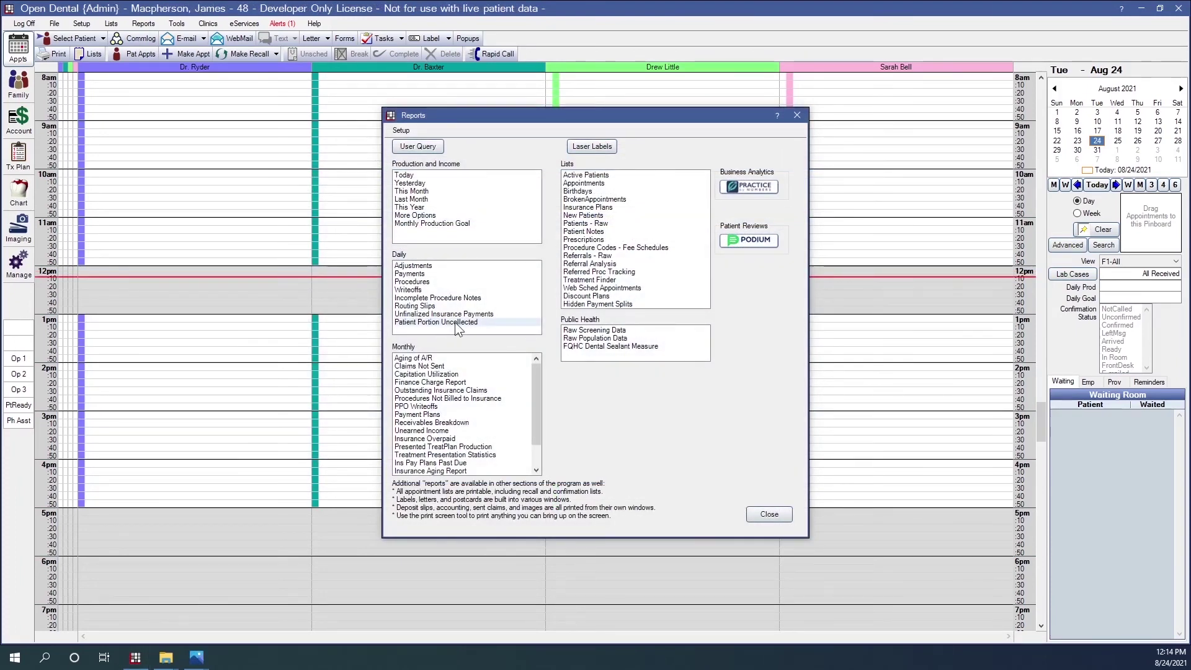
Step: Open Patient Portion Uncollected and set both start and end dates to August 23
left_click(455, 322)
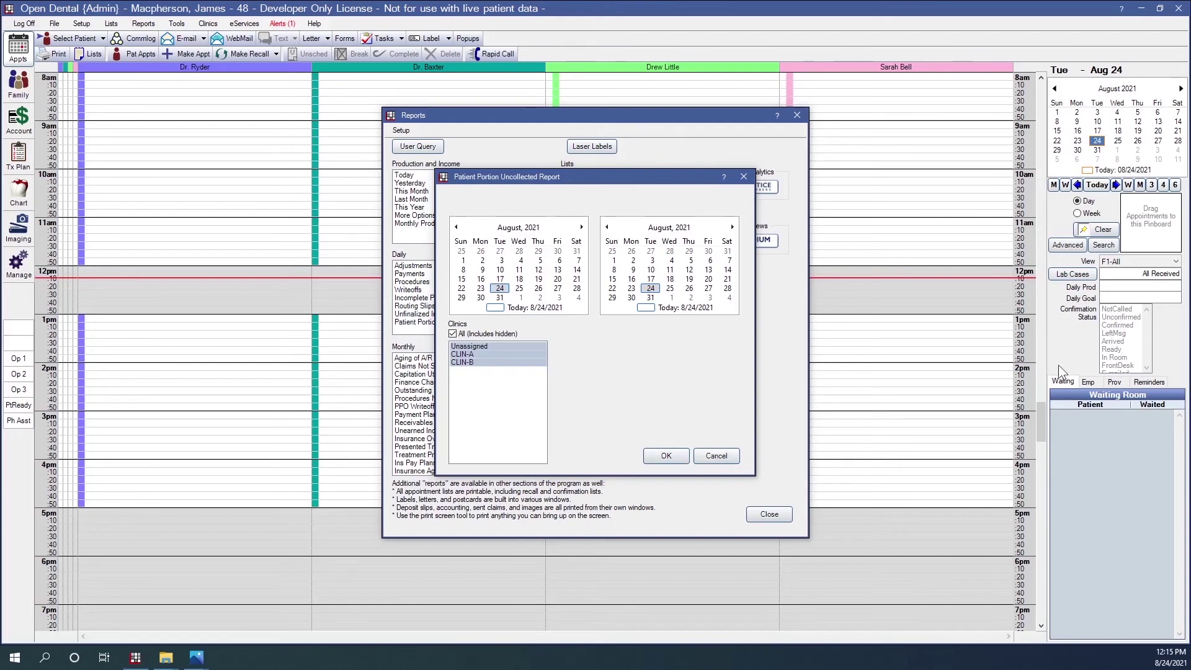
left_click(480, 289)
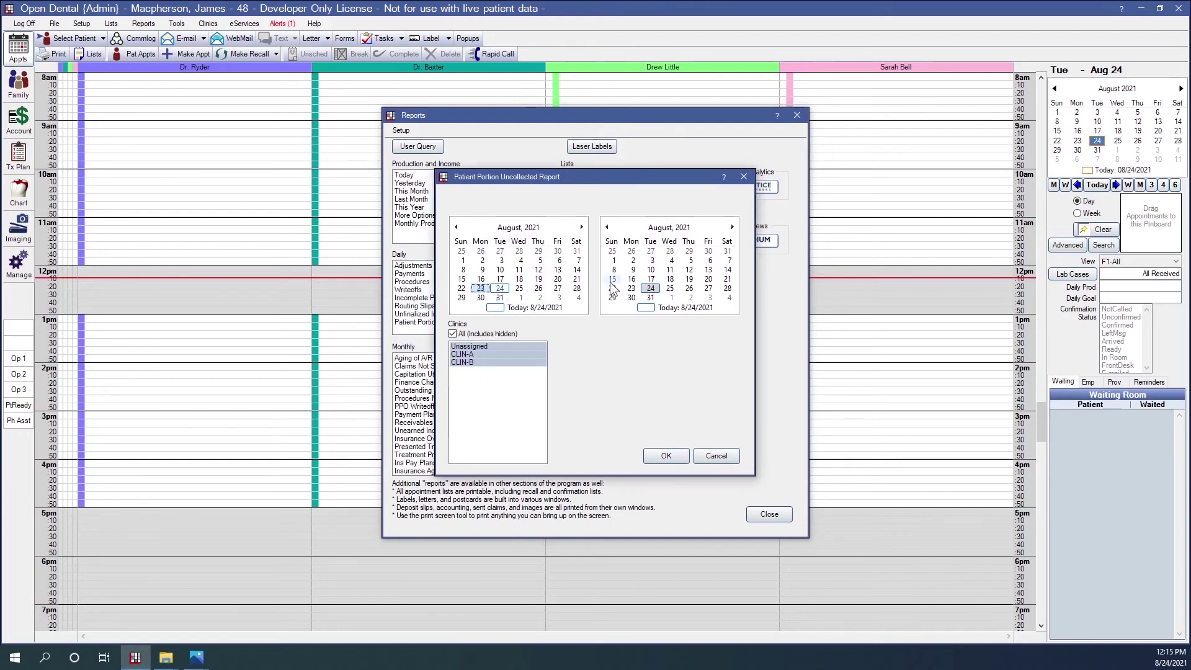
left_click(631, 289)
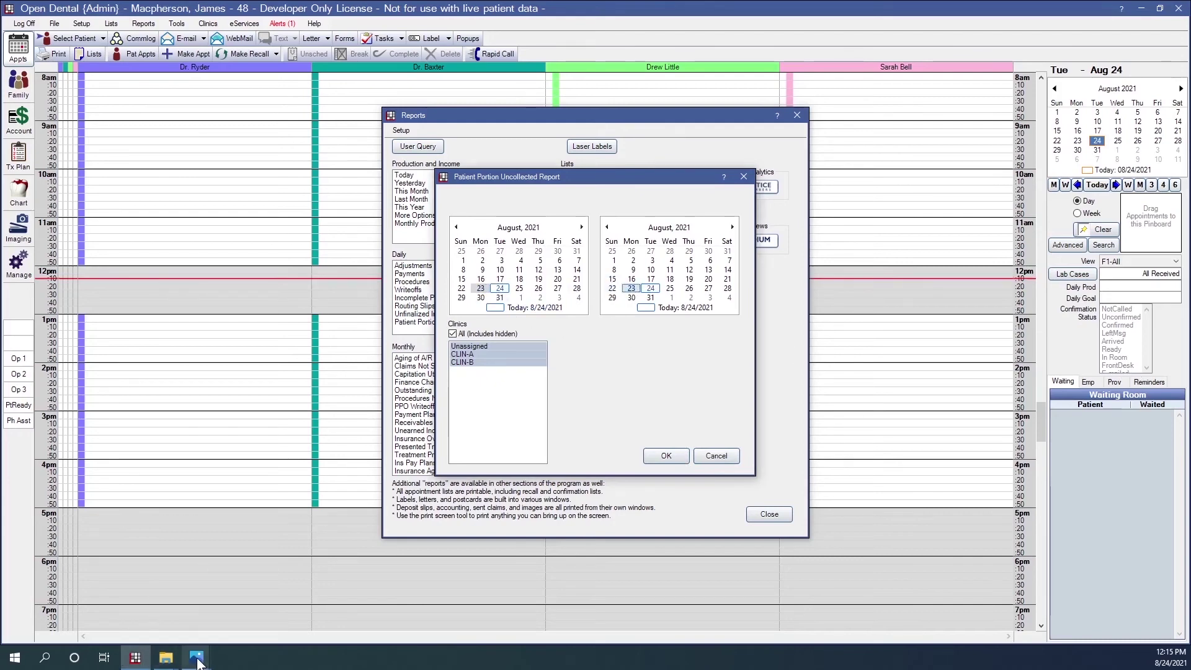
Step: Check the saved report output image, then cancel the Patient Portion Uncollected report
mouse_move(197, 661)
left_click(246, 595)
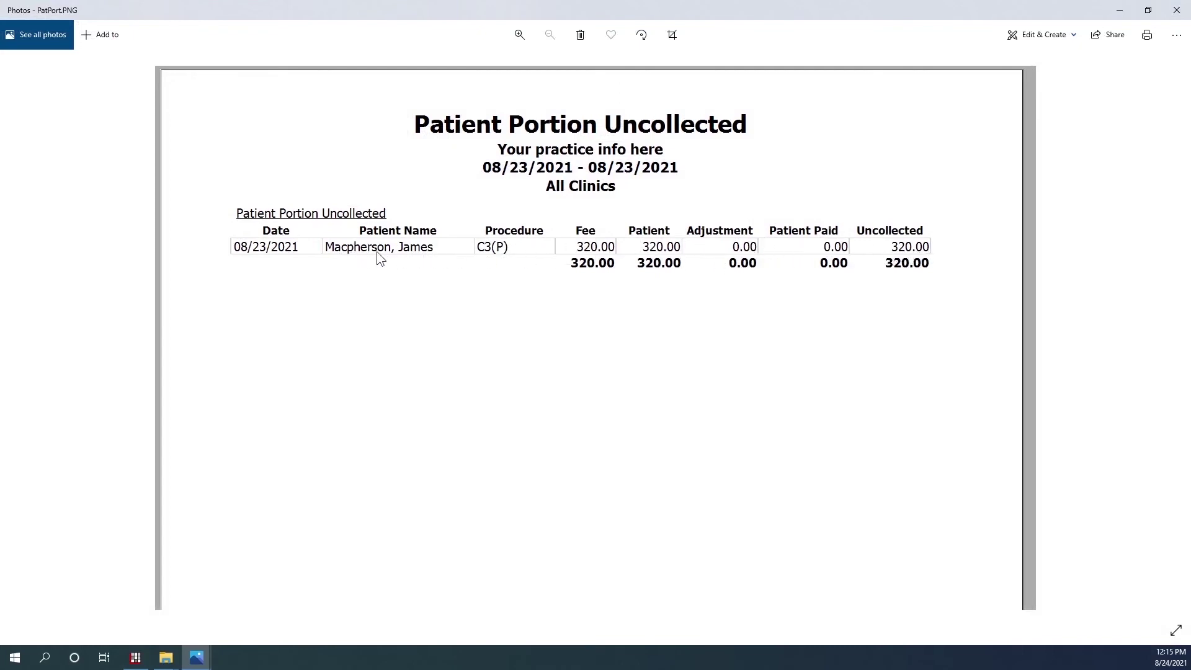
left_click(1120, 10)
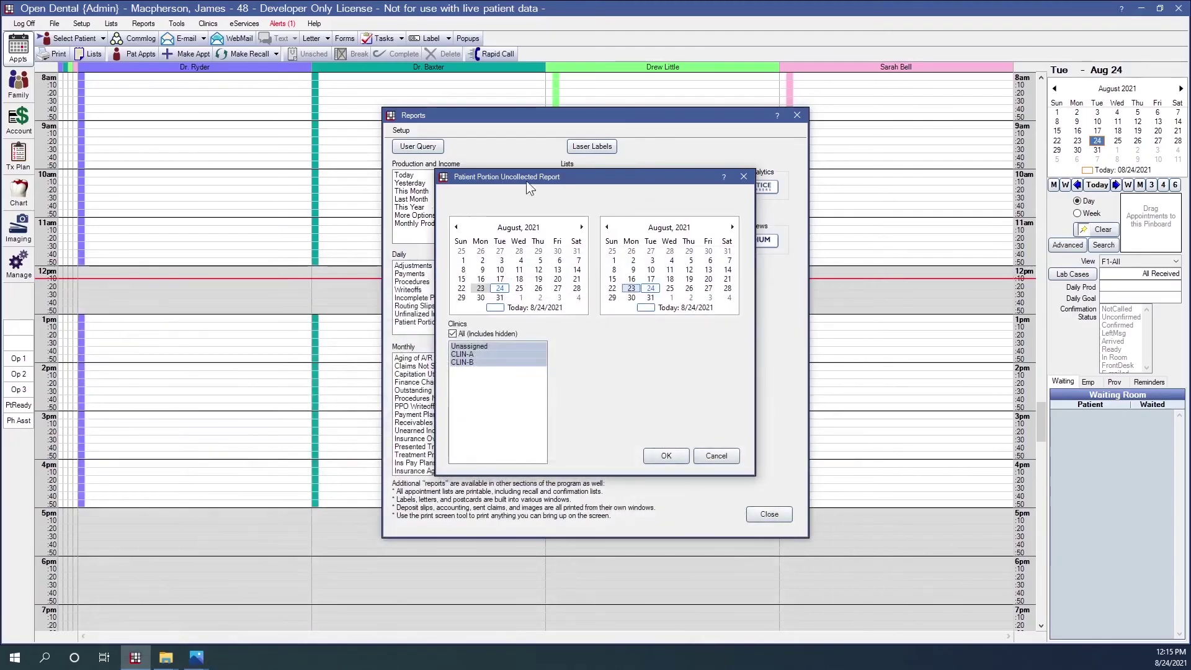
left_click(715, 456)
Step: Close Reports and open the patient's $320.00 check payment from the Account module
left_click(767, 514)
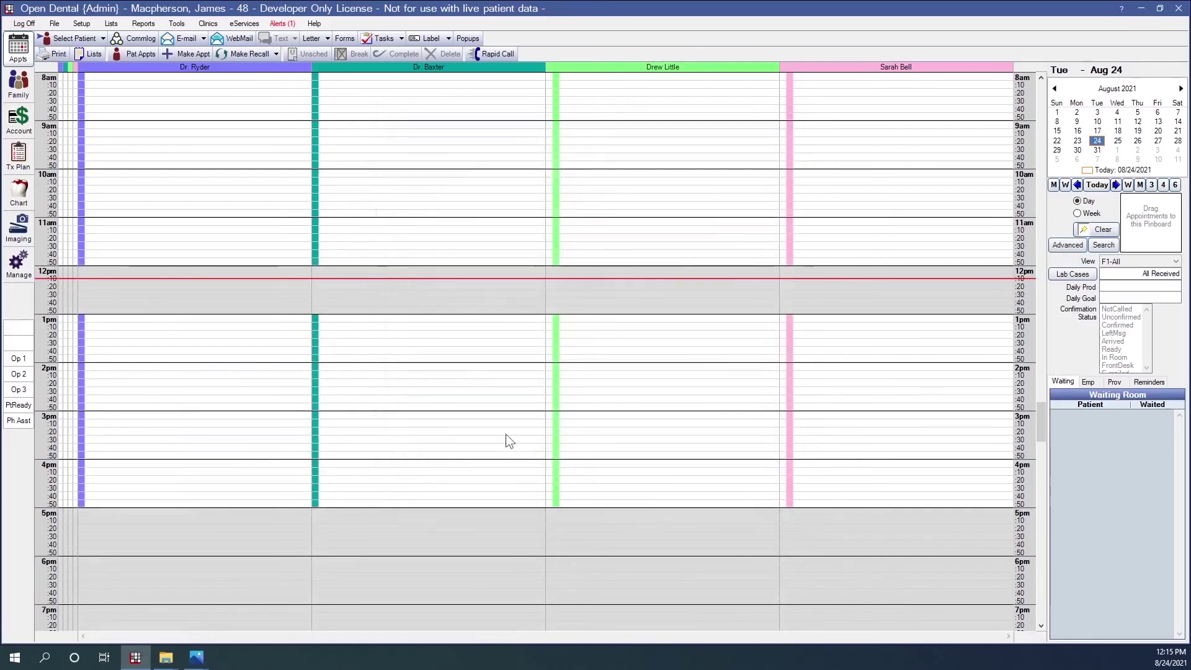
left_click(19, 118)
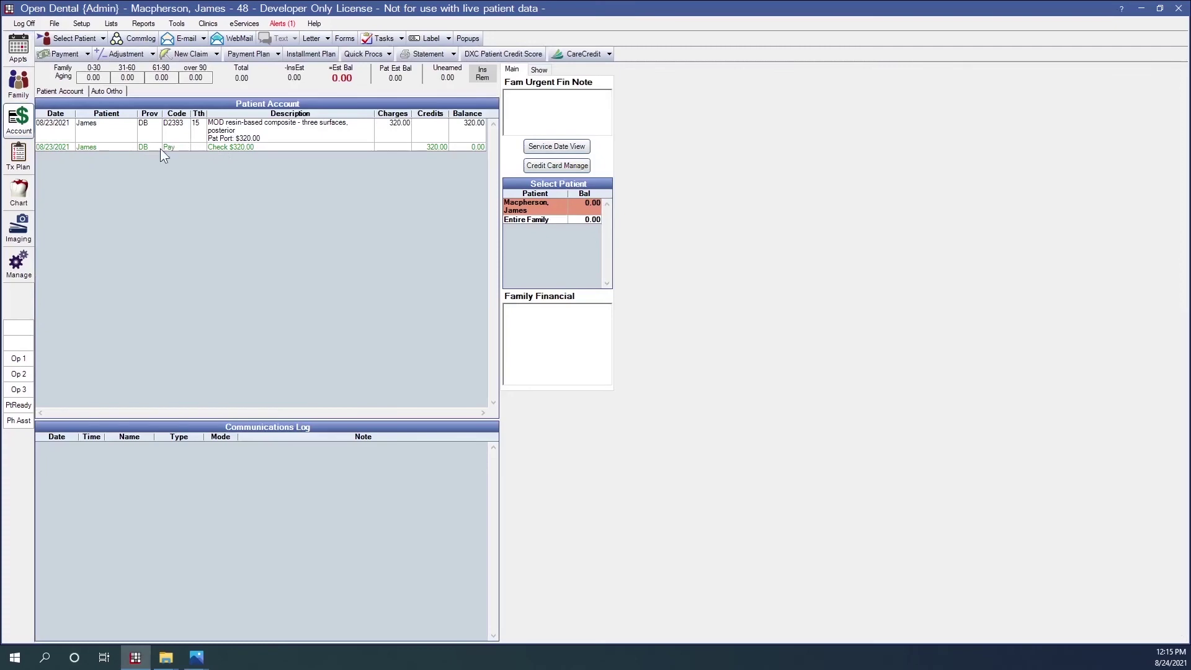
left_click(300, 147)
double_click(300, 147)
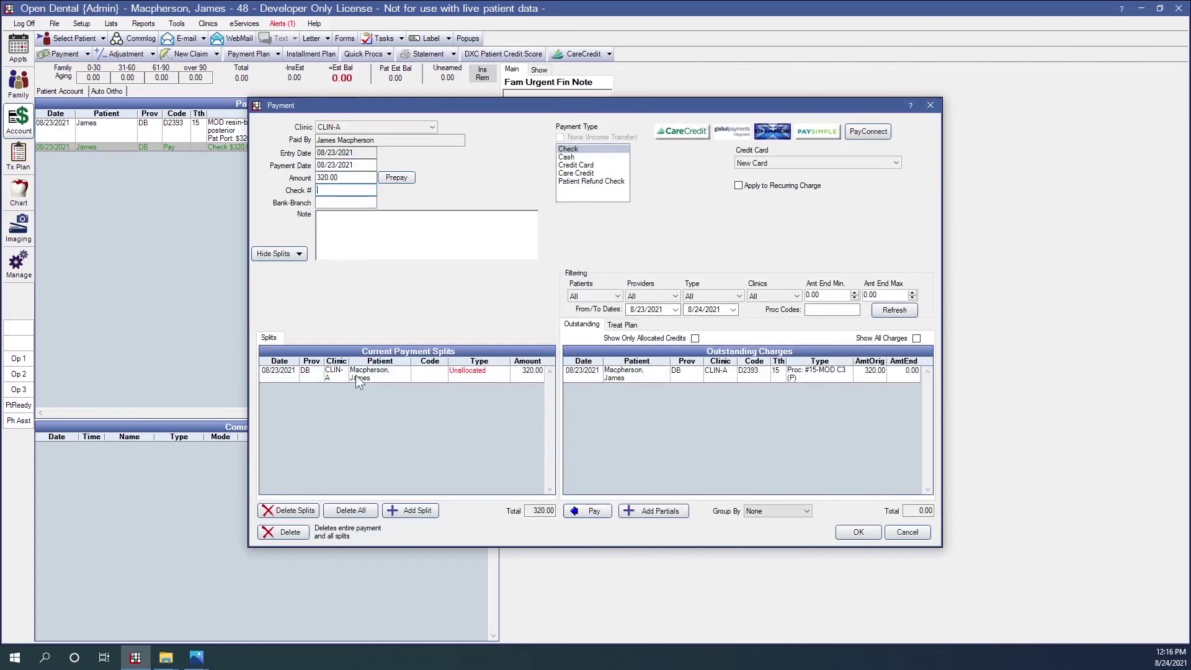
Step: Attach the payment's unallocated split to procedure D2393, save, and return to Appointments
double_click(424, 374)
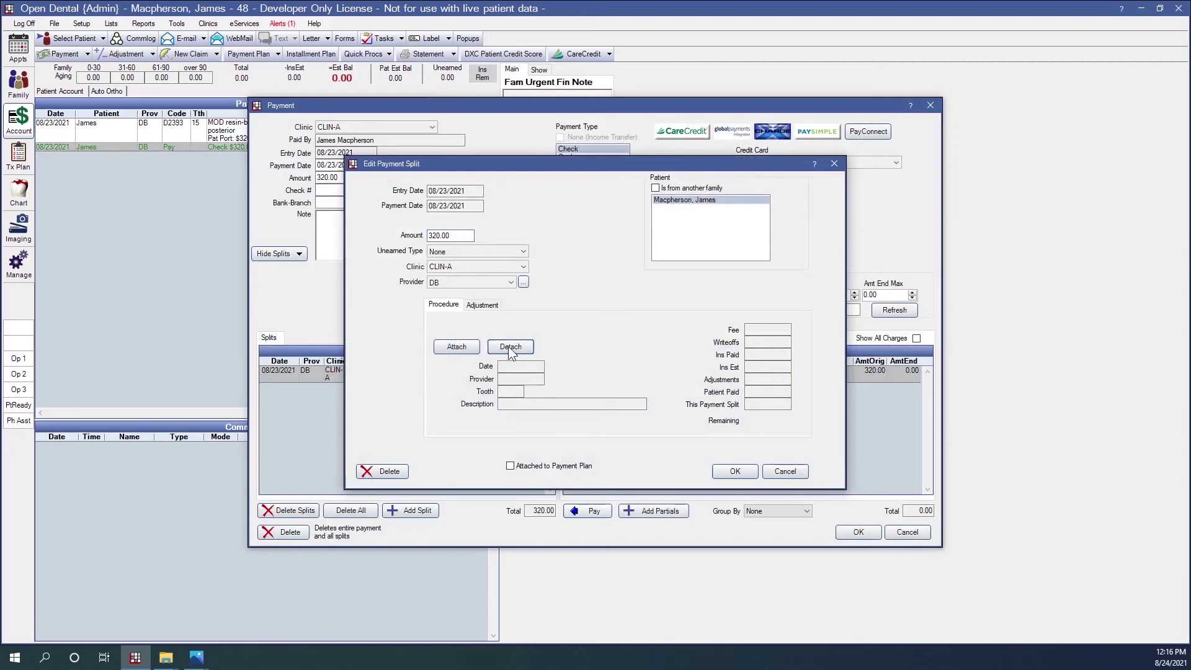
left_click(462, 344)
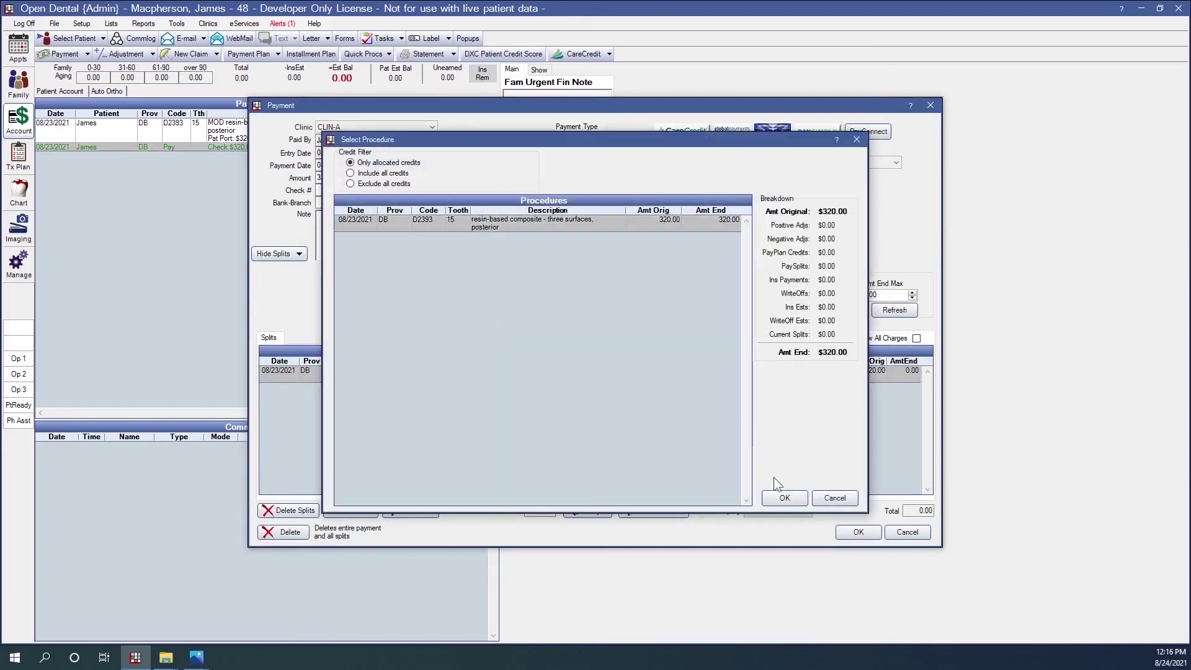
left_click(783, 496)
left_click(732, 470)
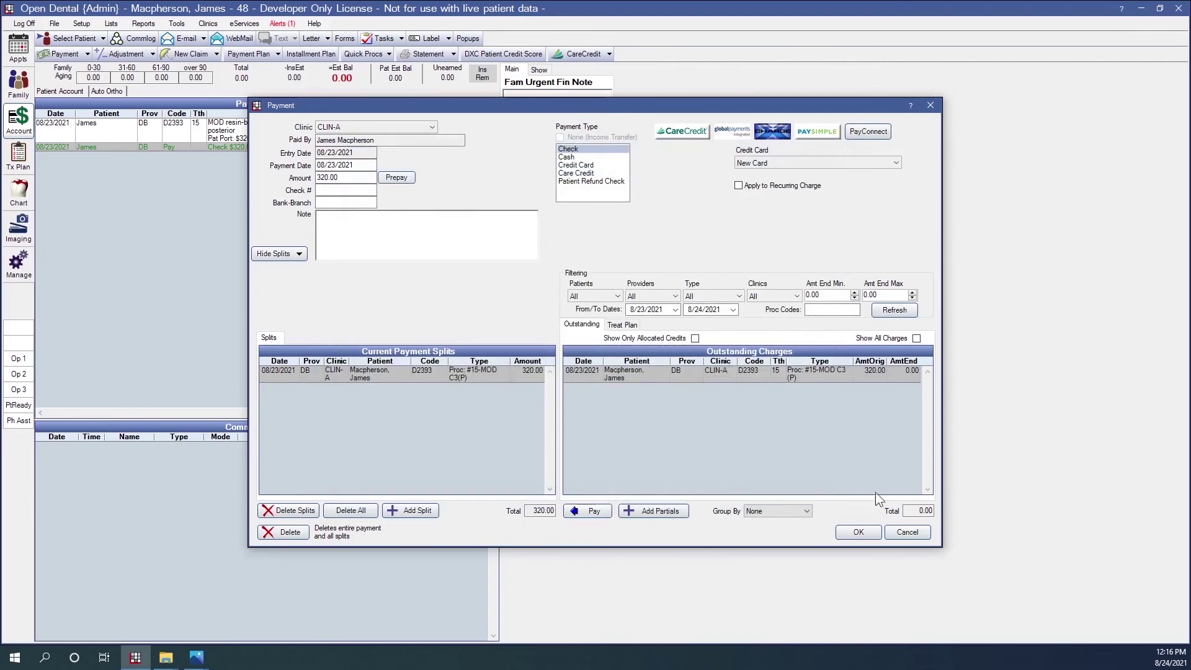
left_click(861, 531)
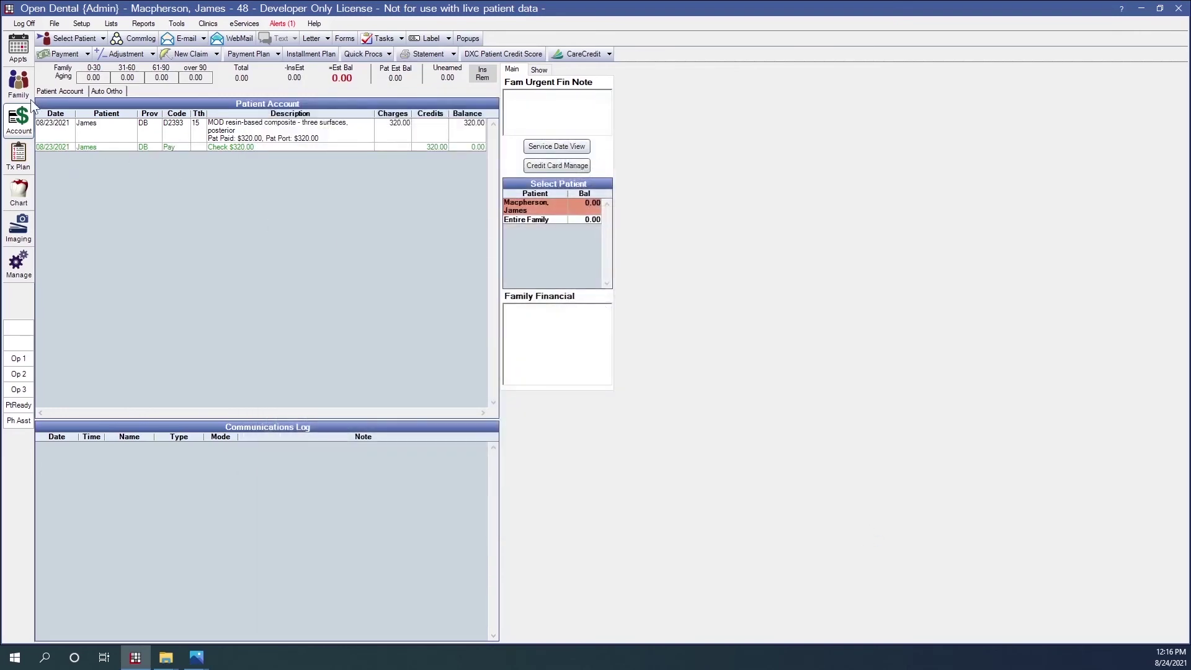
left_click(18, 47)
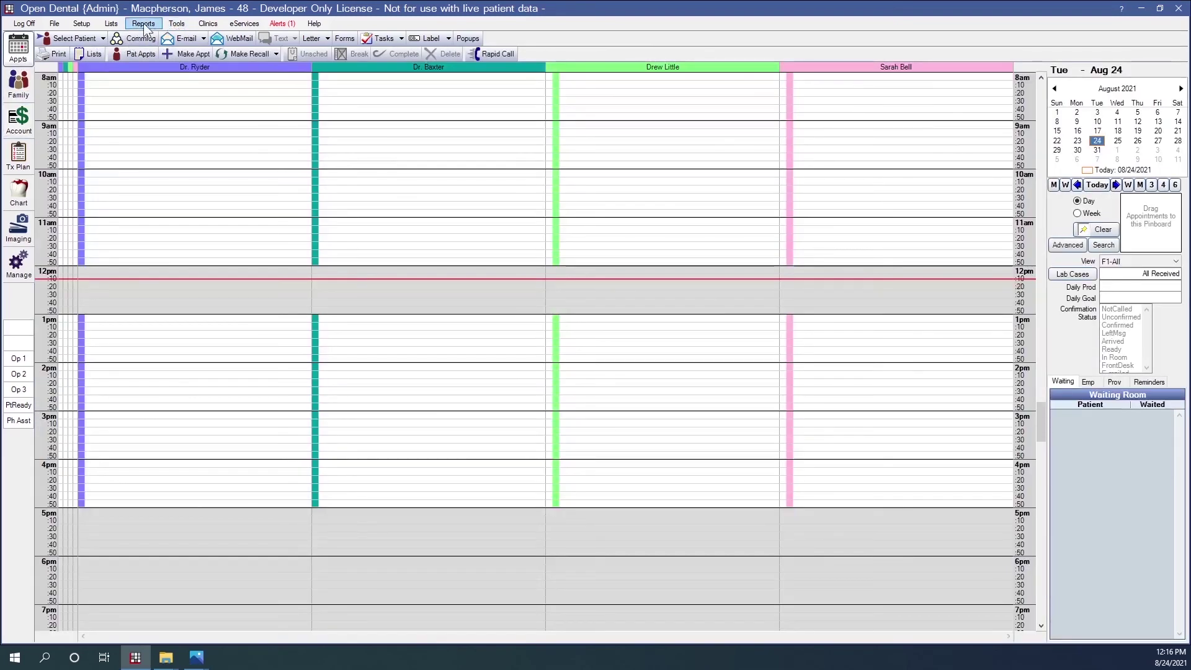
Step: Reopen Patient Portion Uncollected from Reports > Standard and view its updated output
left_click(143, 24)
left_click(155, 36)
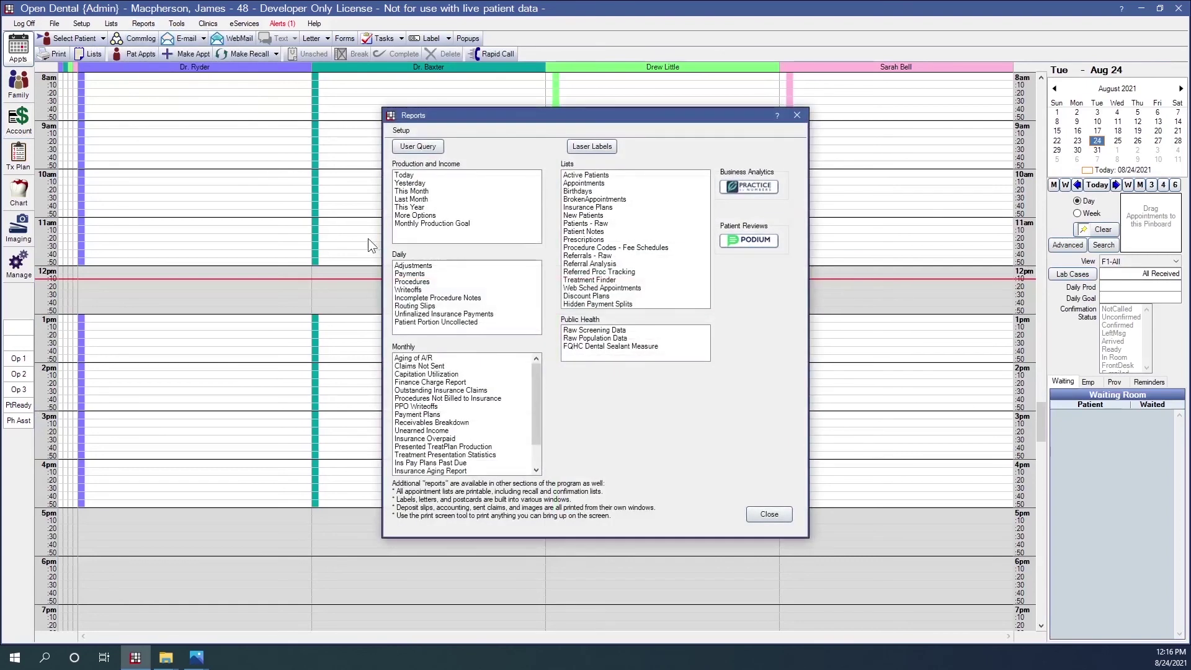
double_click(403, 322)
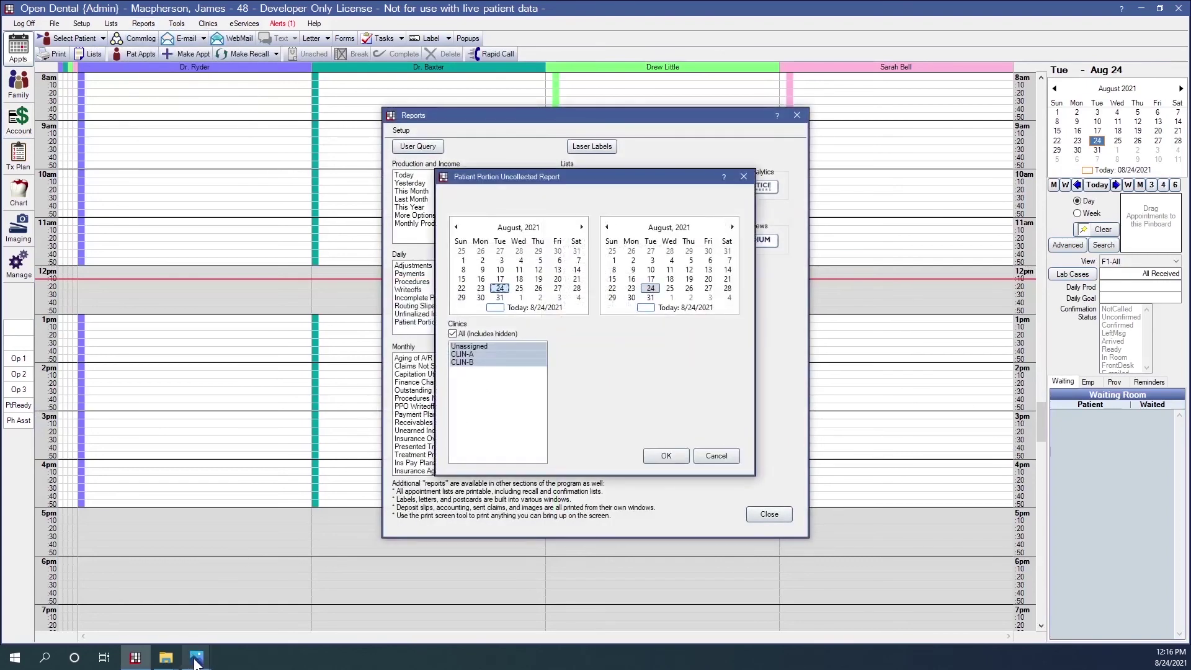
mouse_move(195, 661)
left_click(147, 591)
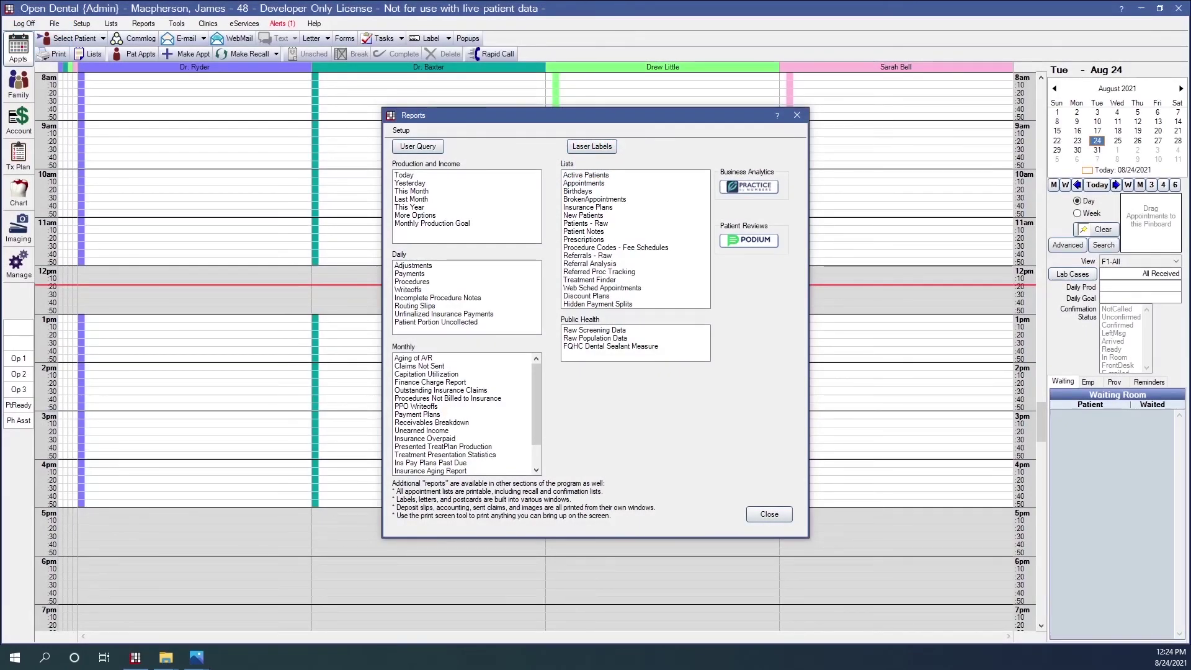
Step: In report Setup, clear Hidden on Net Production Detail Daily and save
left_click(401, 131)
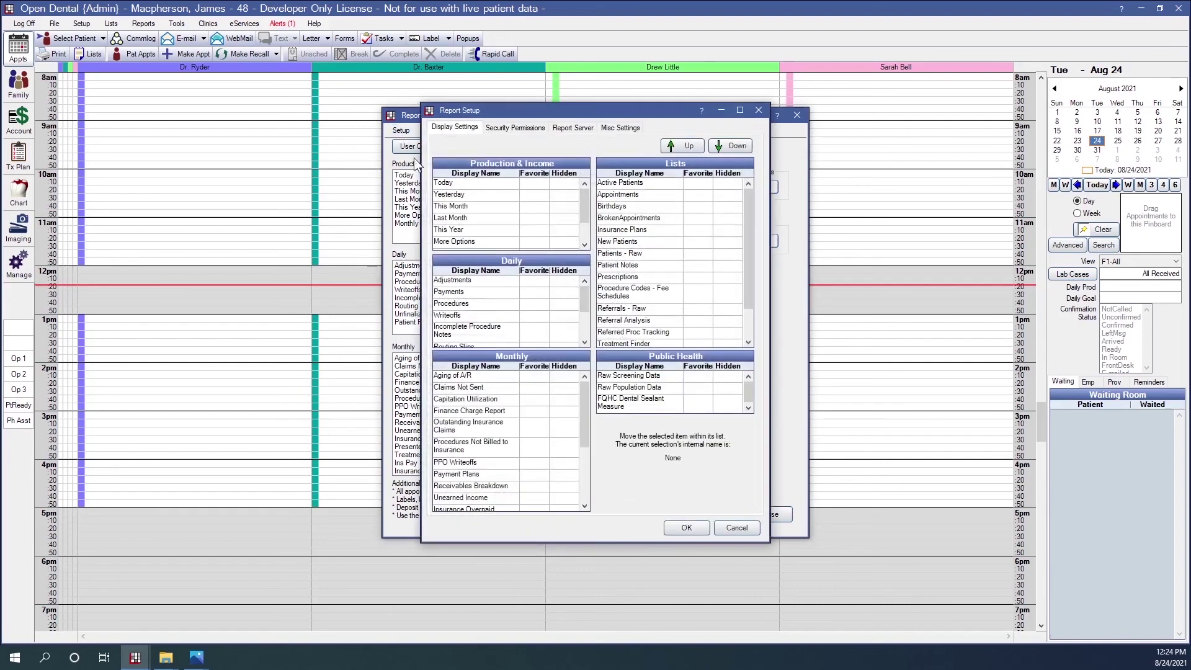
left_click_drag(584, 297, 584, 316)
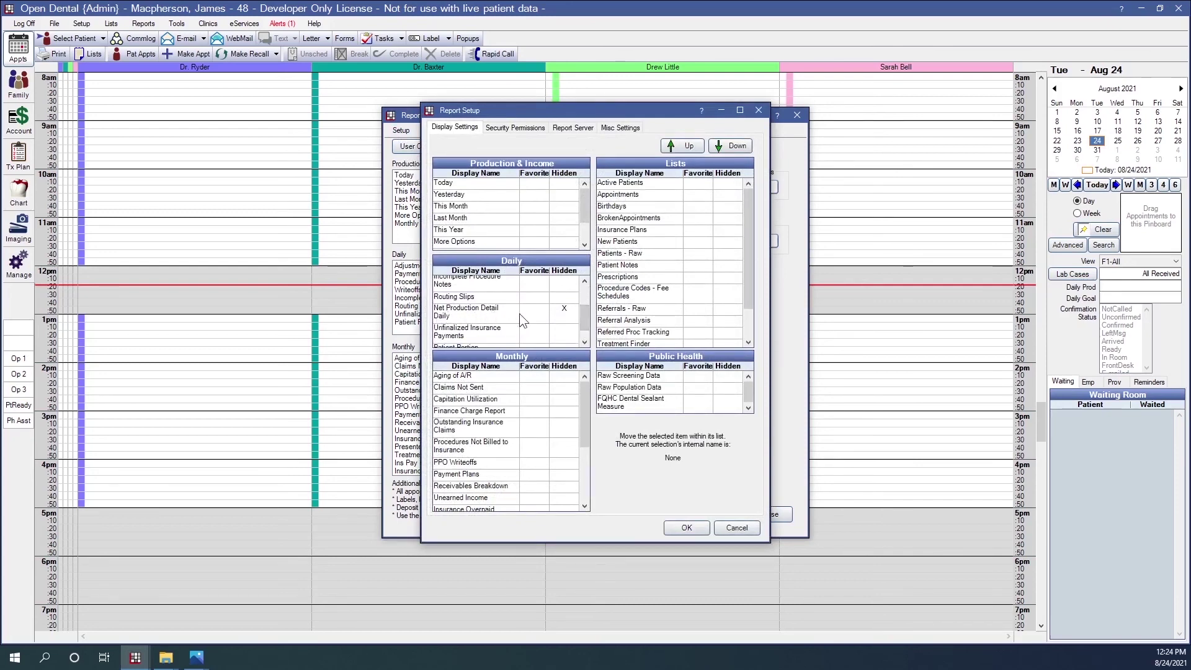
left_click(565, 310)
left_click(687, 526)
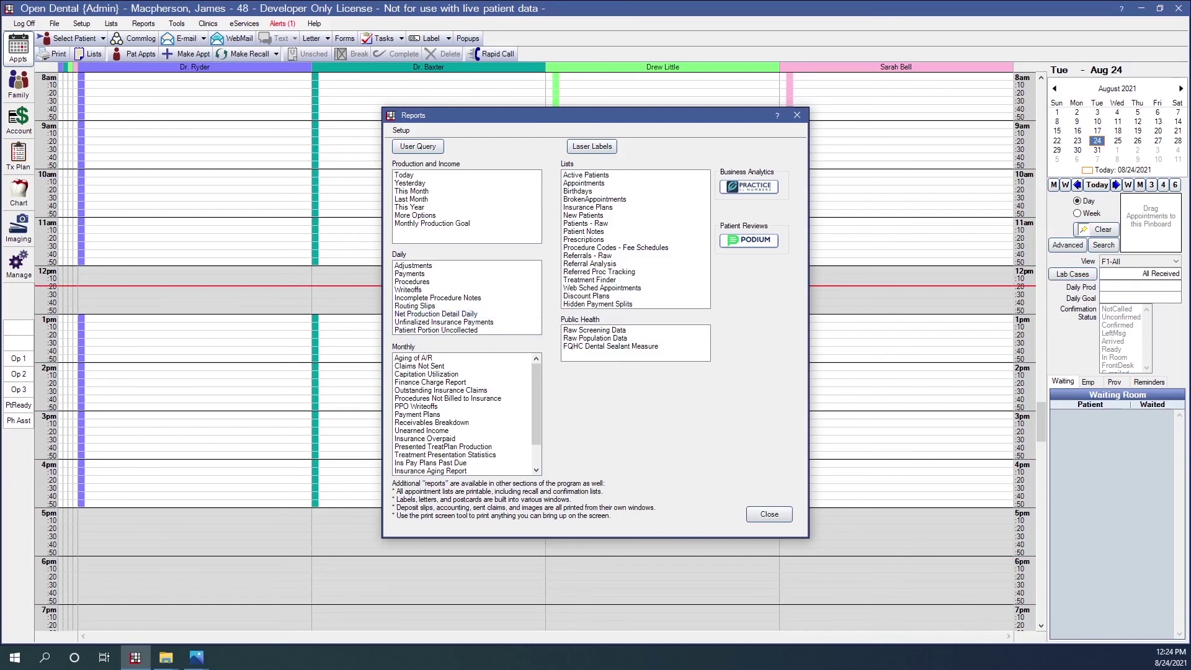
Step: Run Net Production Detail Daily over a date range, moved back to 7/21/2021–8/3/2021
left_click(445, 314)
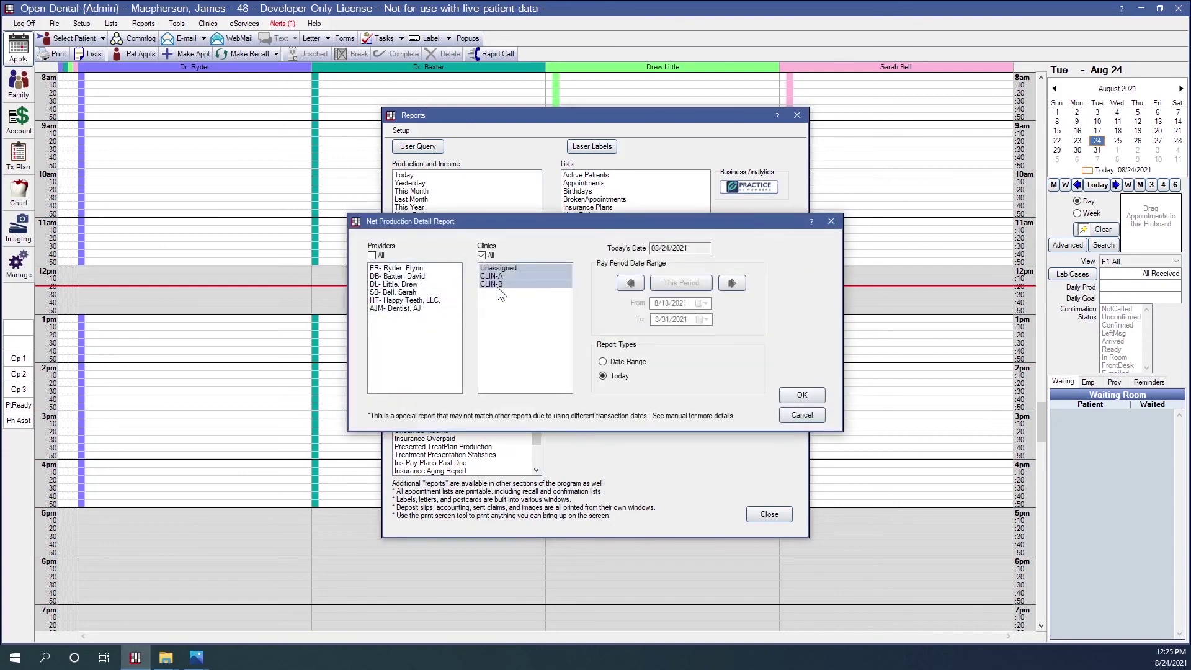
left_click(603, 362)
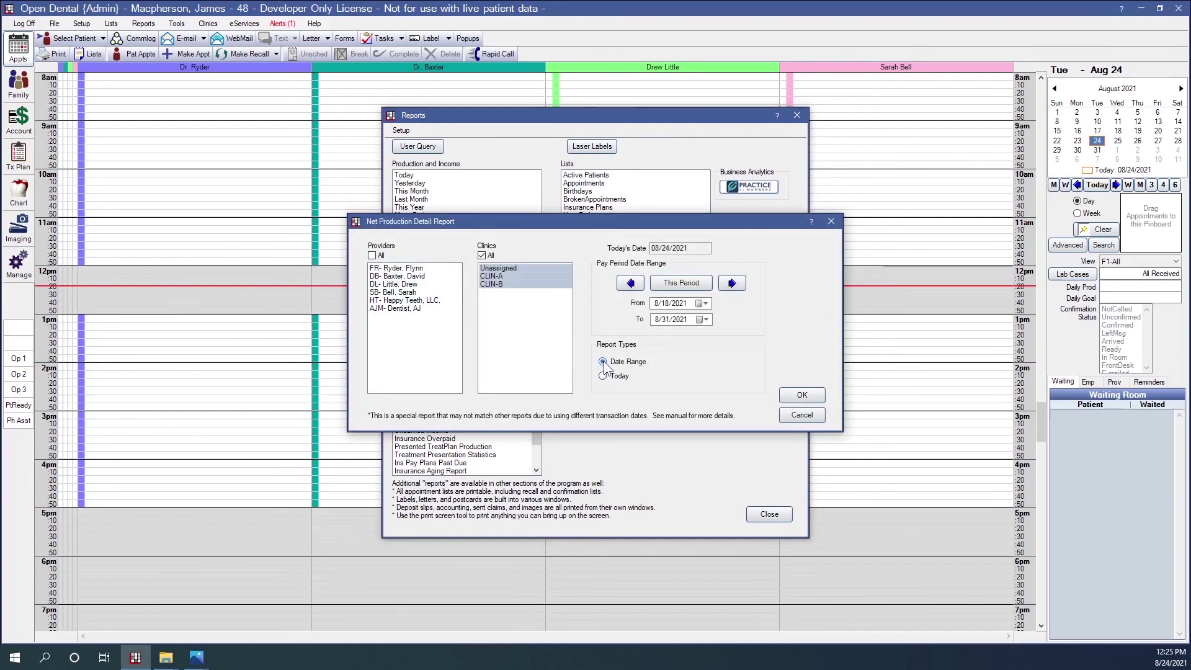
left_click(631, 282)
left_click(630, 284)
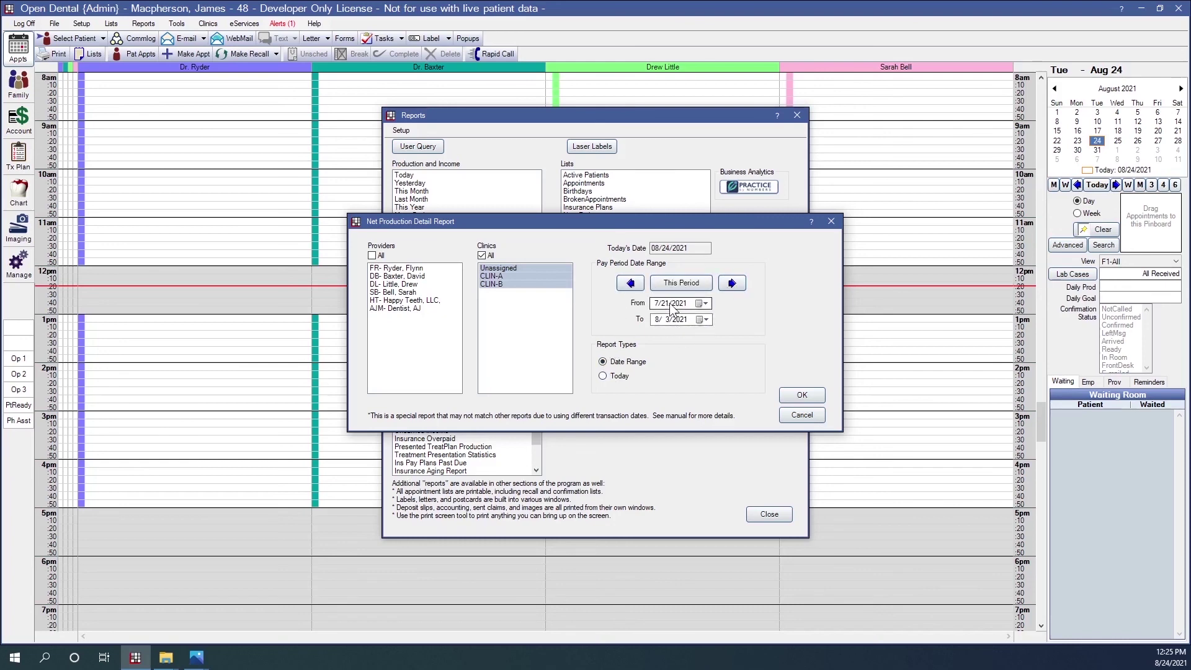